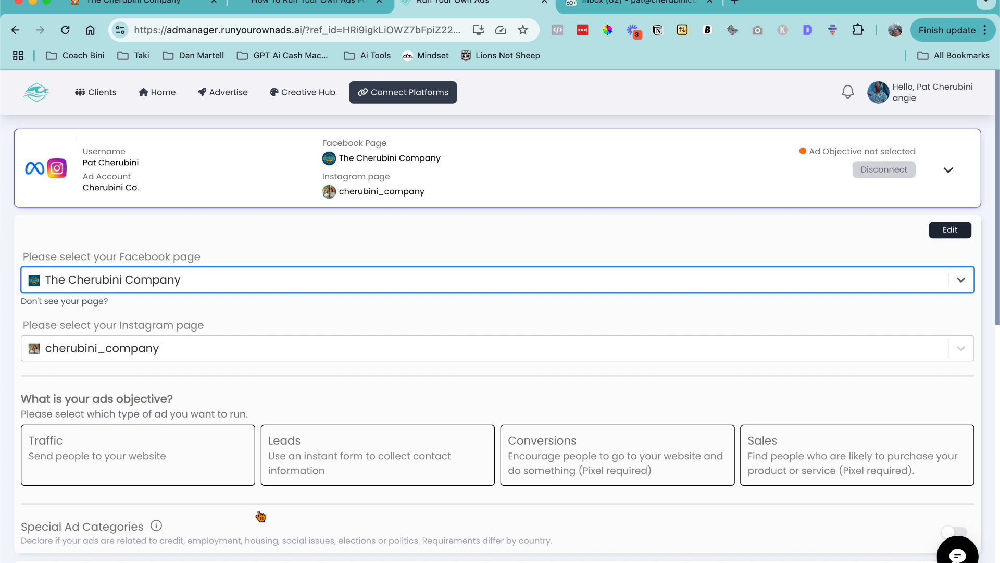
- Set the connected Meta account's ad objective to Traffic
left_click(948, 170)
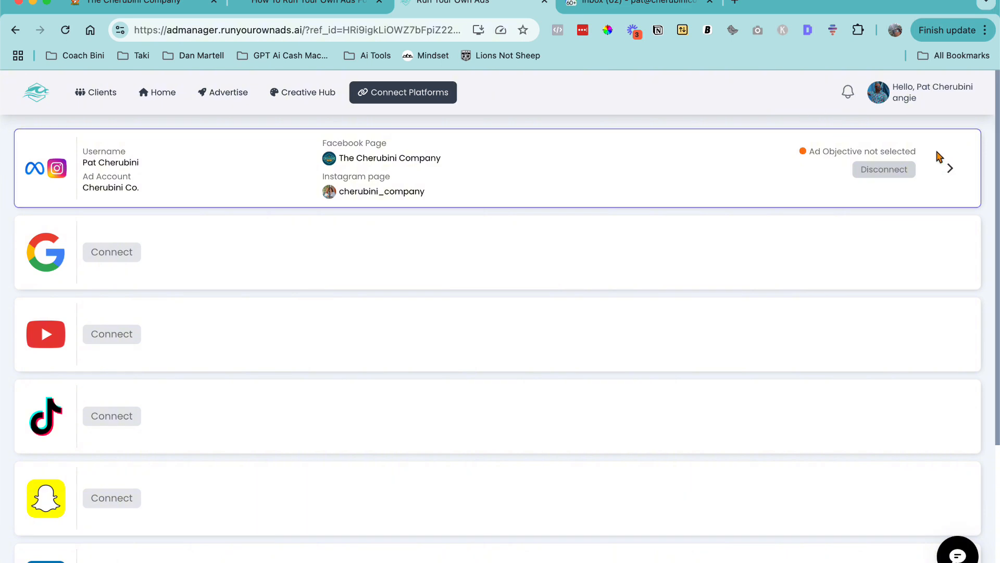
left_click(950, 167)
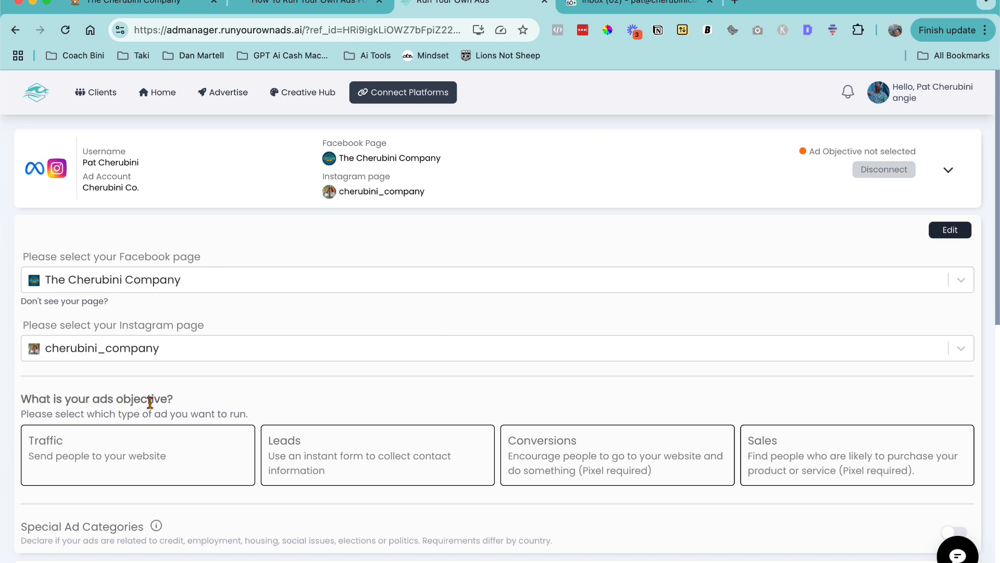
scroll(150, 402, "down", 1)
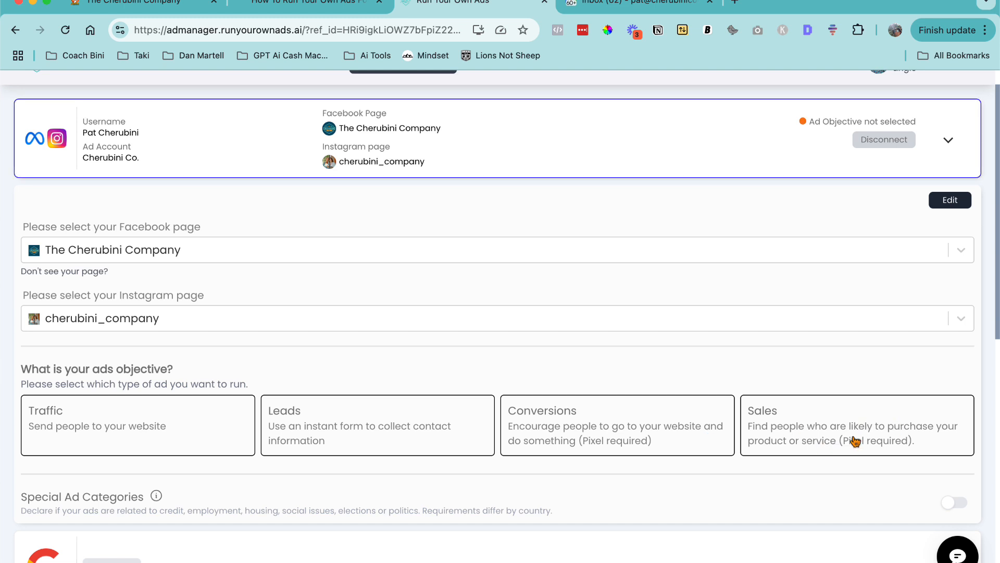
left_click(76, 428)
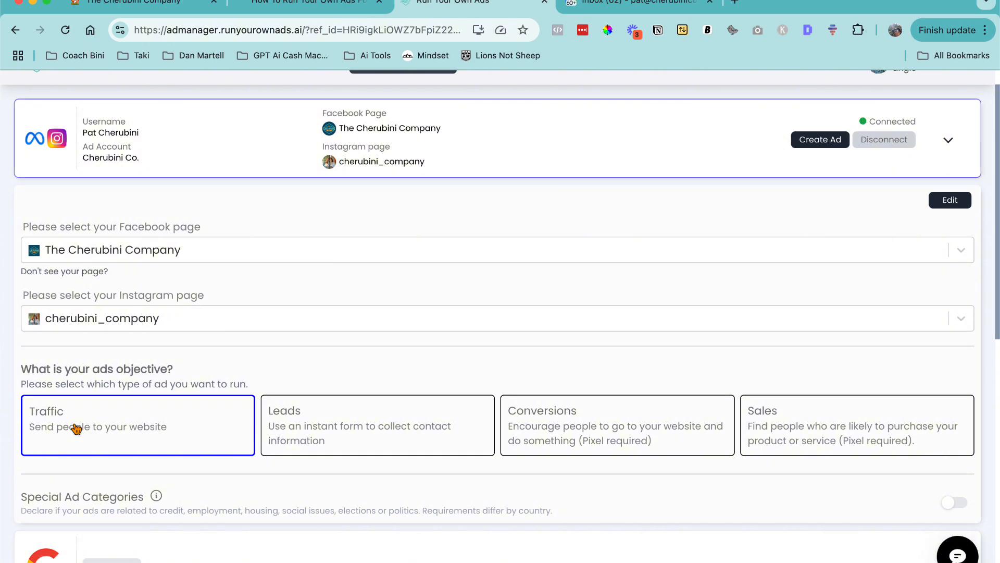
- Toggle Special Ad Categories on to review its housing, credit and employment options, then turn it off again
scroll(227, 472, "down", 1)
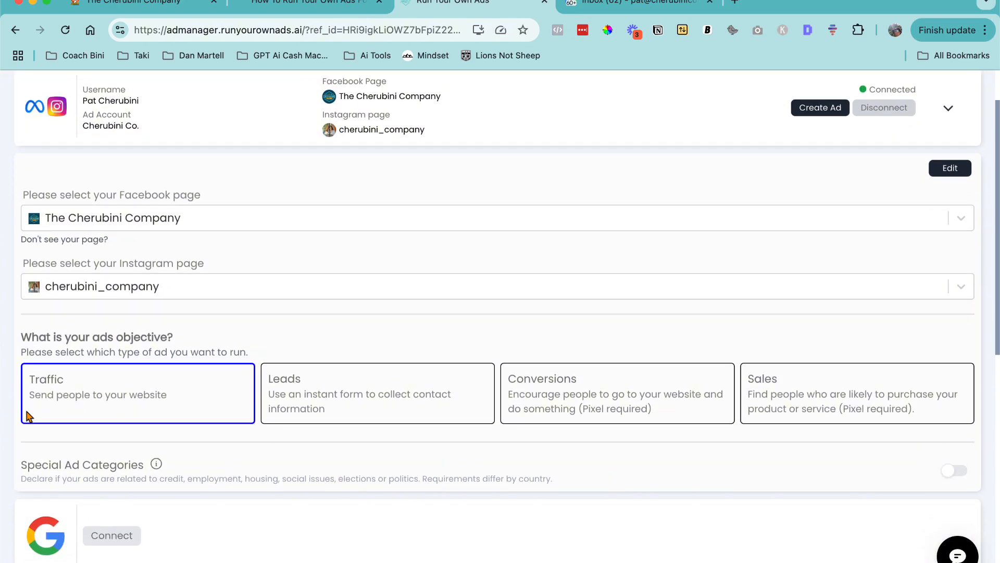
left_click(955, 471)
scroll(688, 448, "down", 2)
scroll(691, 451, "down", 1)
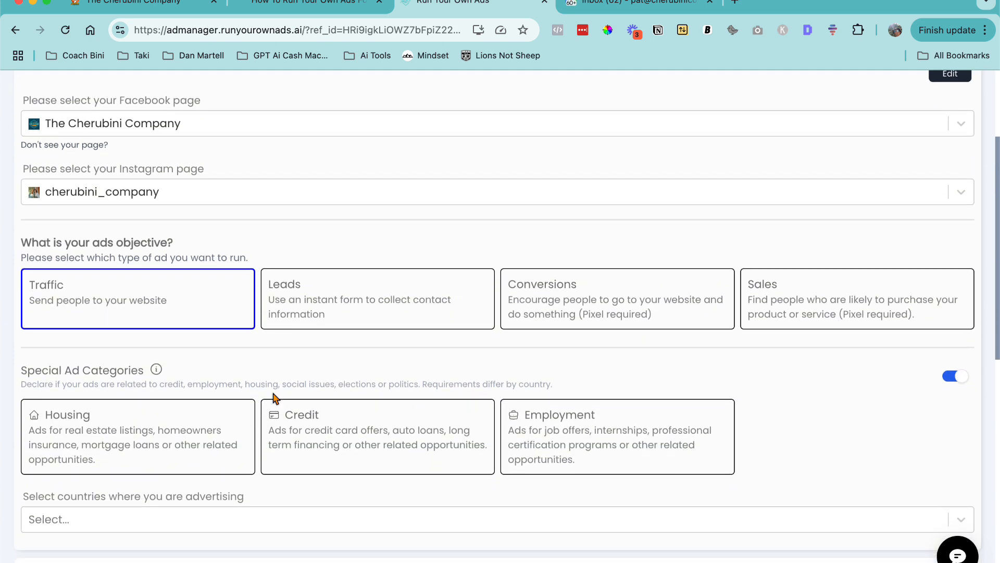
scroll(611, 446, "down", 1)
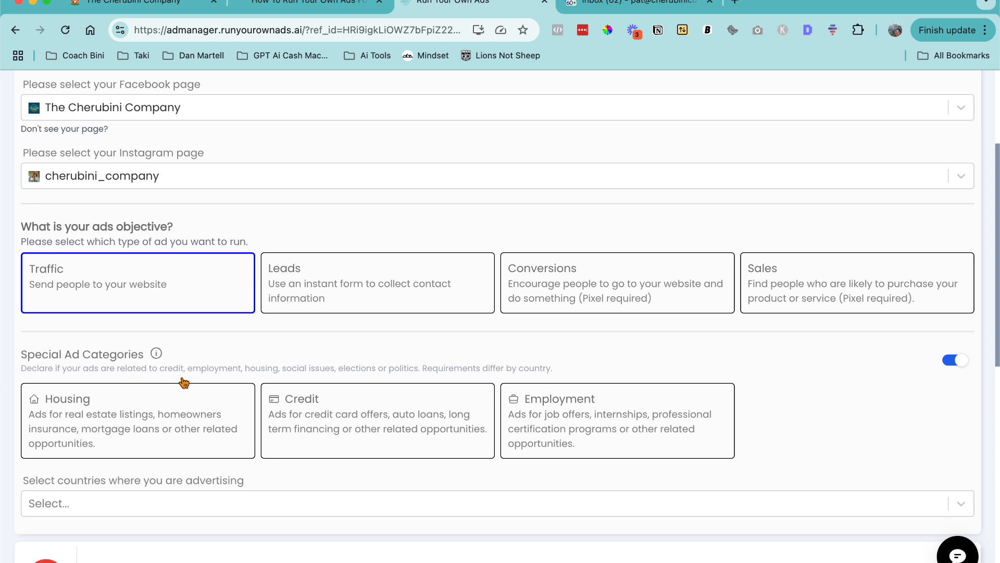
left_click(955, 360)
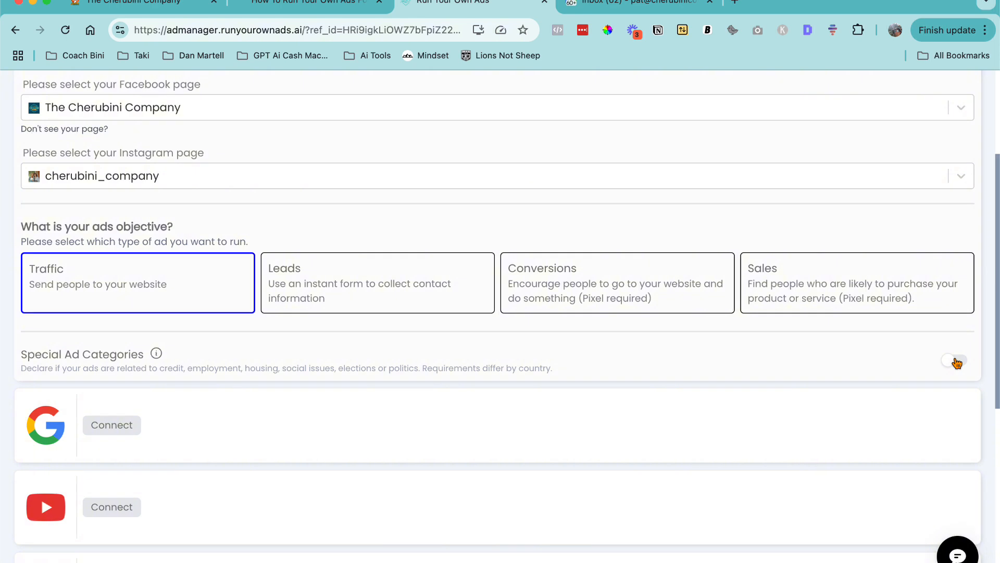
- Collapse the Meta connection details and go to the Advertise page
scroll(706, 363, "down", 7)
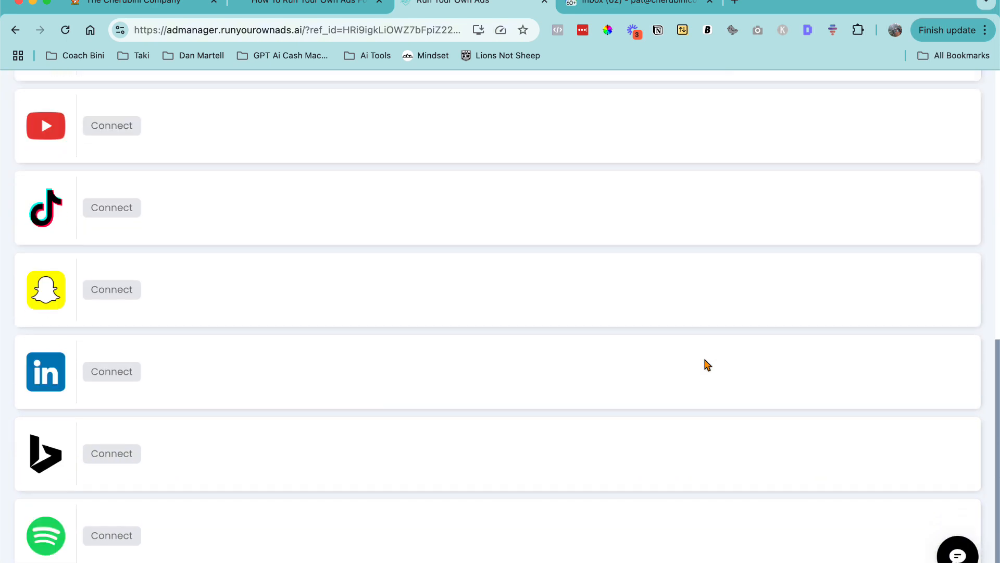
scroll(705, 359, "up", 10)
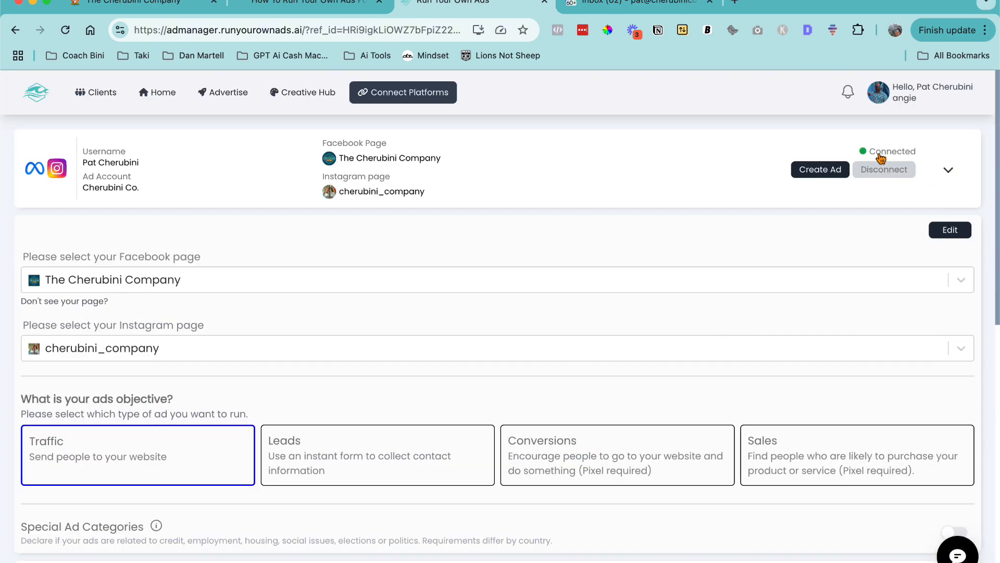
left_click(949, 171)
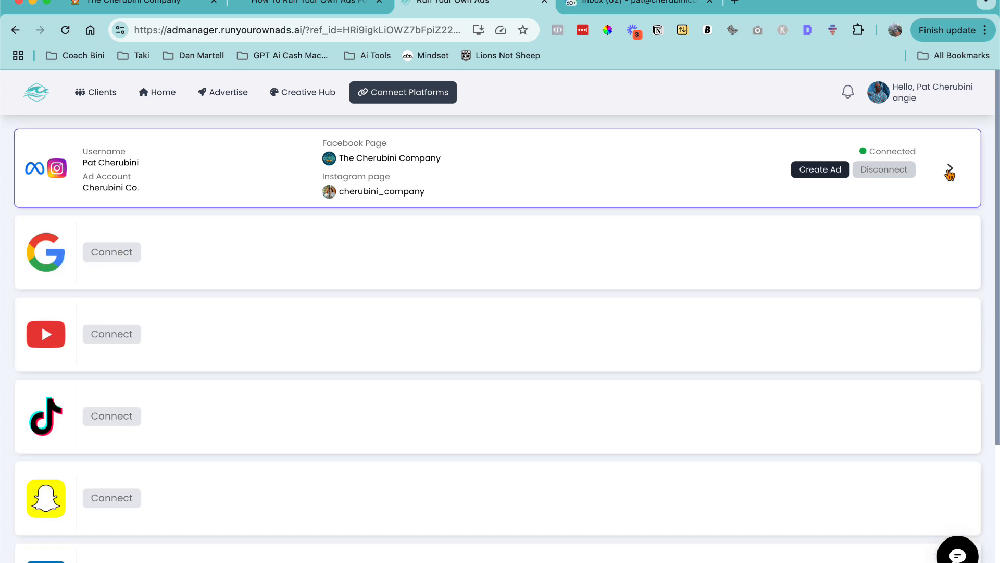
left_click(220, 94)
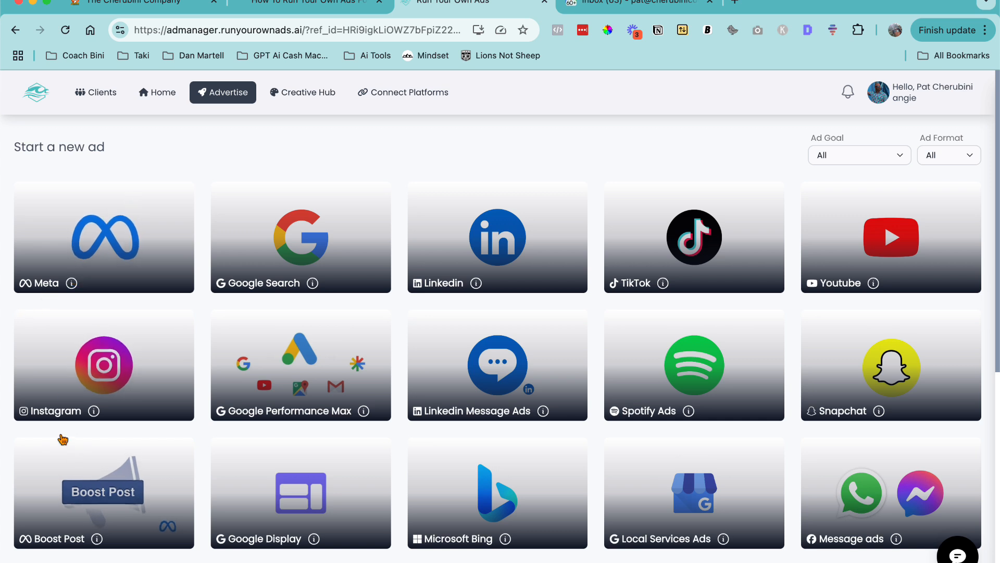
- Start a new Meta ad campaign and collapse its Creative section while checking the Website section
left_click(108, 233)
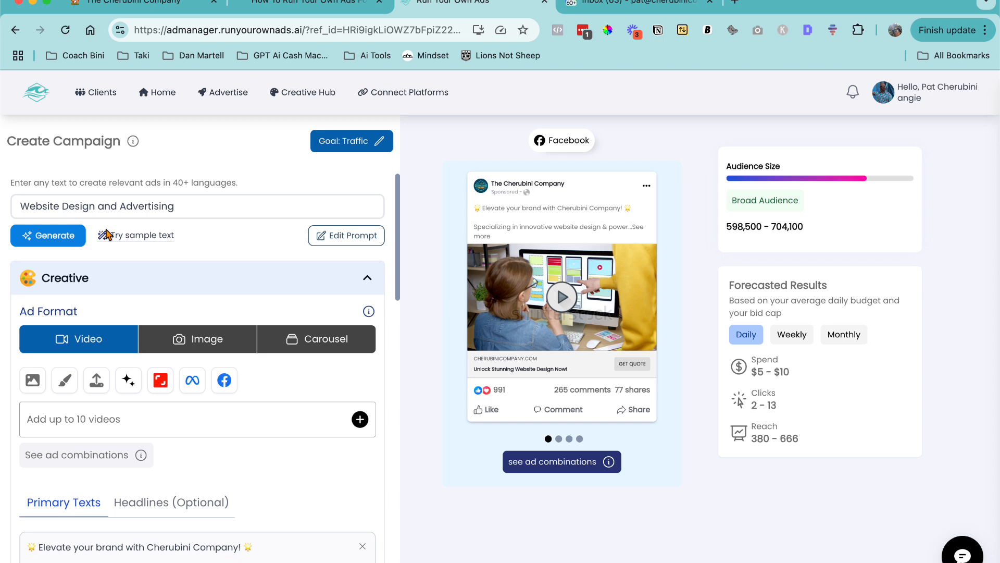
left_click(368, 279)
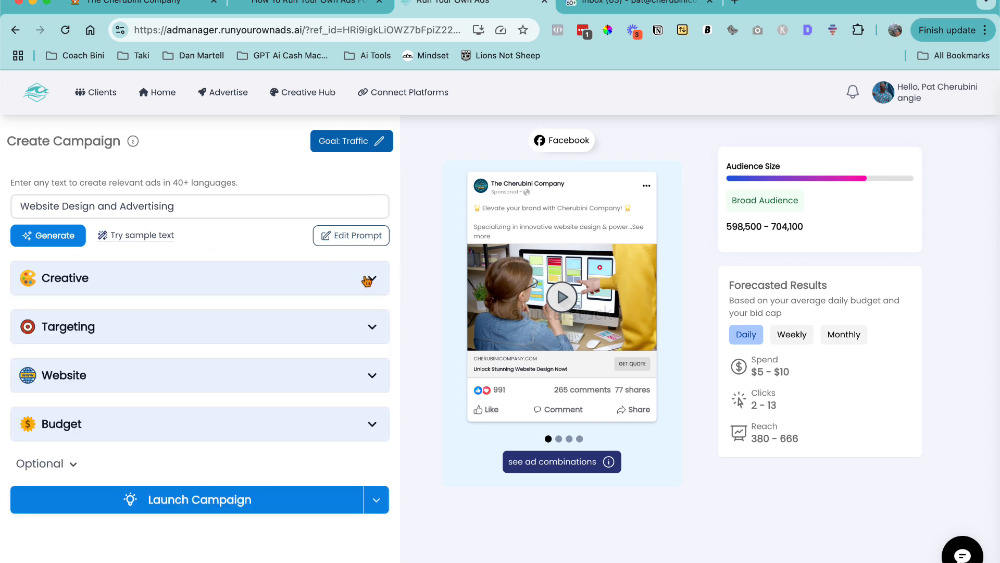
left_click(371, 376)
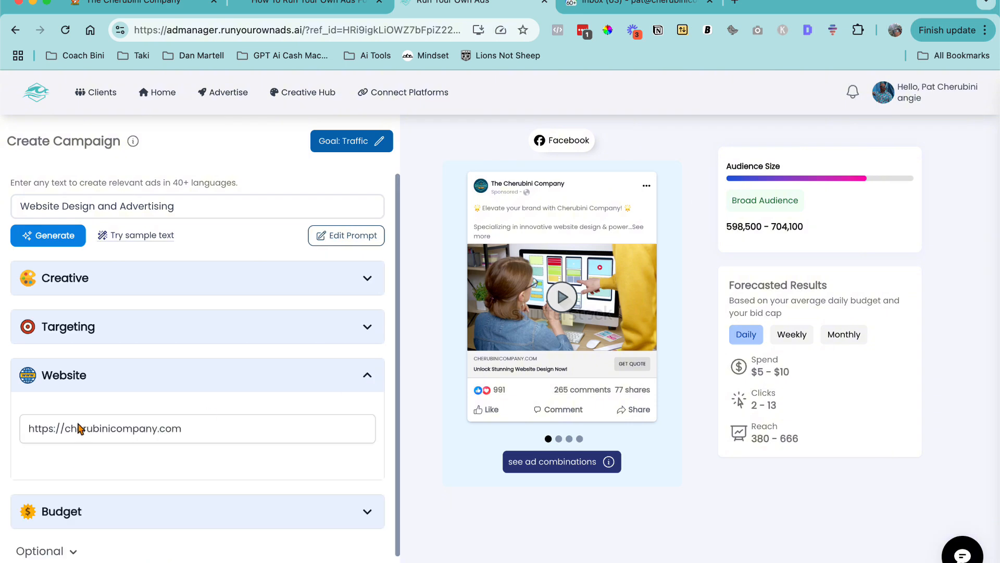
left_click(370, 377)
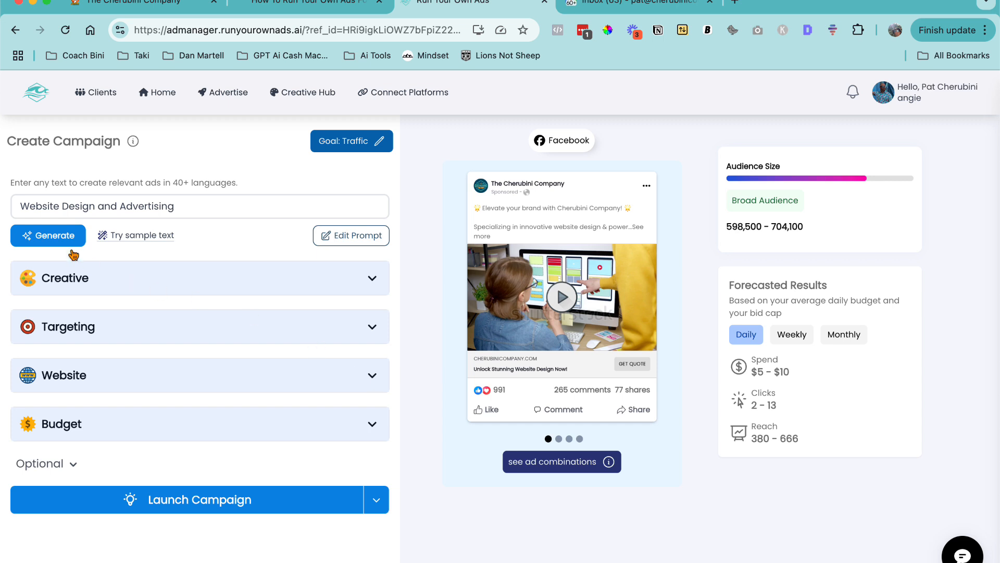
- Open the campaign goal settings and save them with Traffic as the objective
left_click_drag(28, 206, 160, 210)
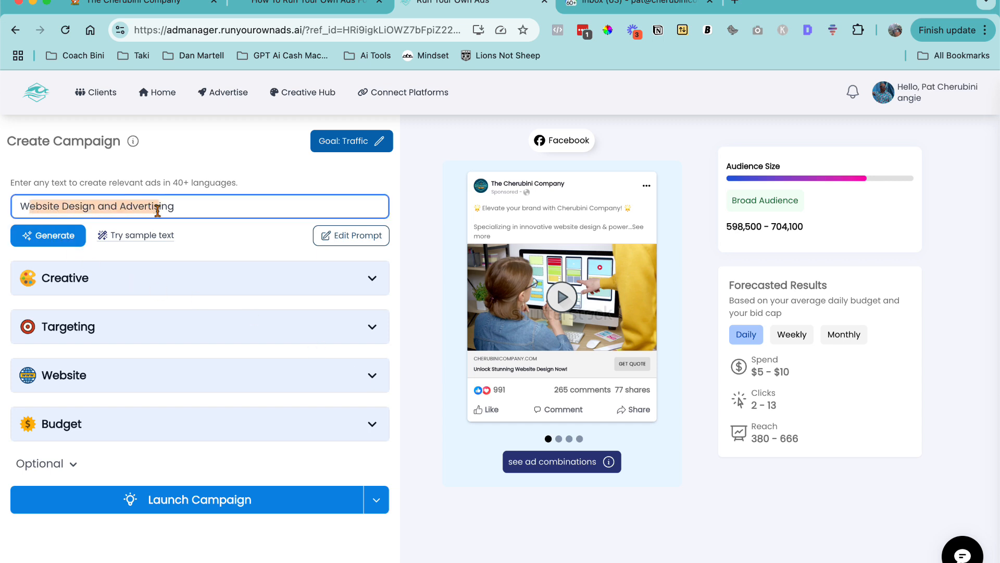
left_click(197, 208)
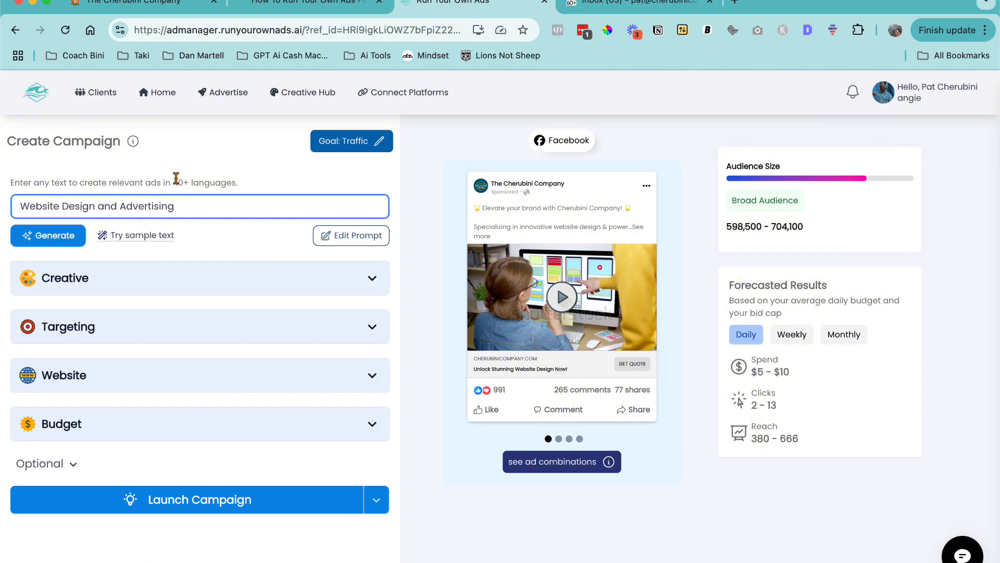
left_click(359, 148)
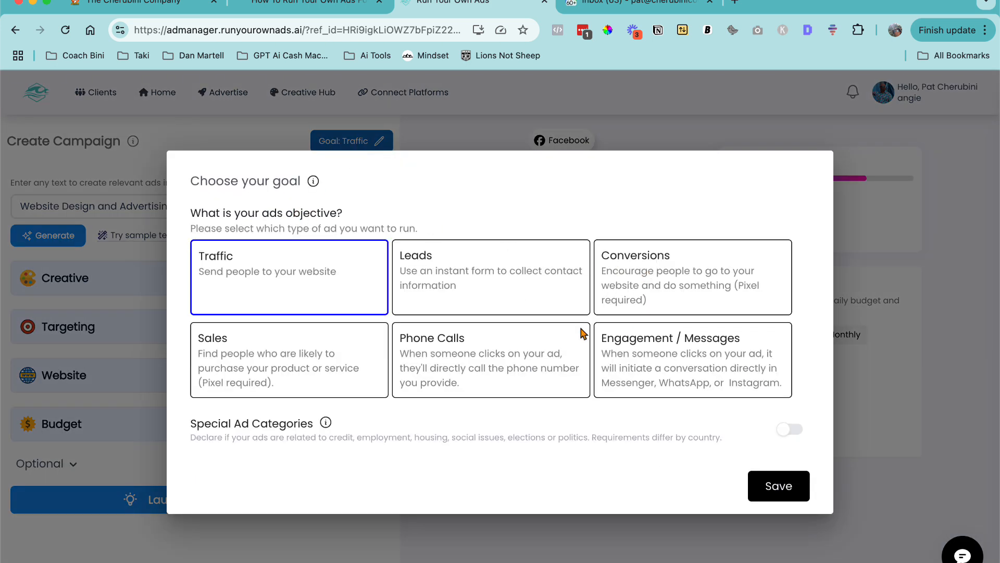
left_click(769, 493)
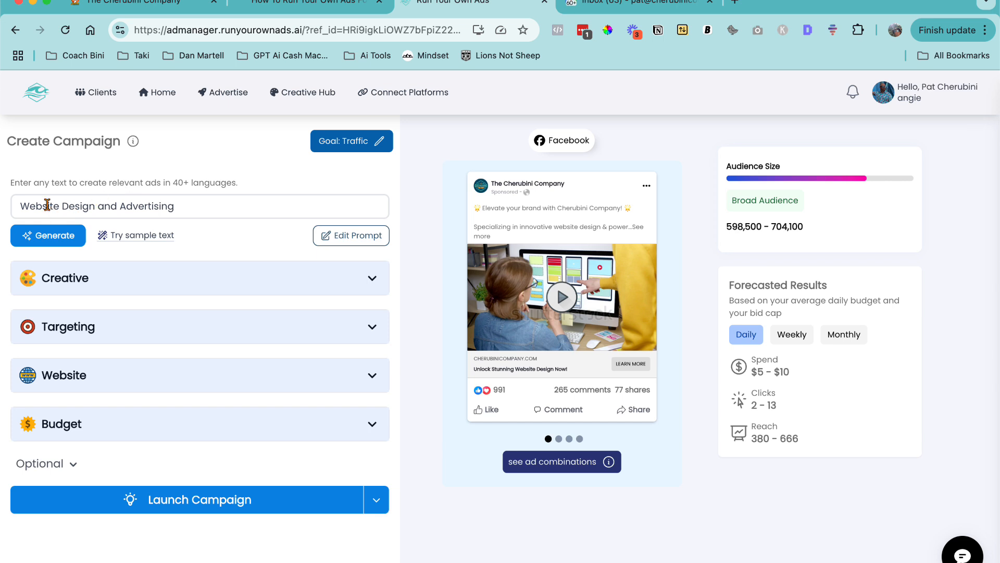
- Generate new ad copy from the 'Website Design and Advertising' prompt and reopen the Creative section
left_click_drag(28, 206, 181, 207)
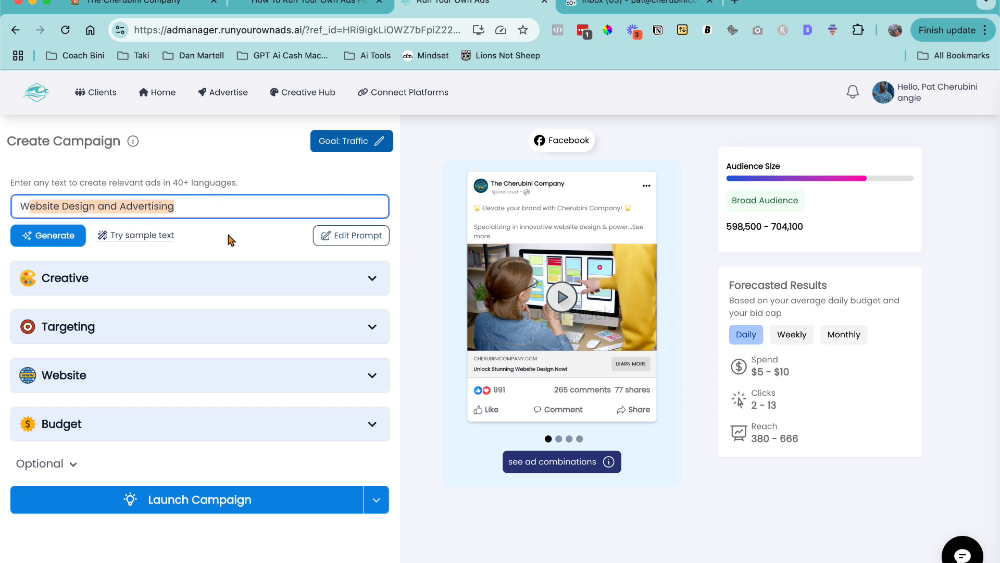
left_click(53, 239)
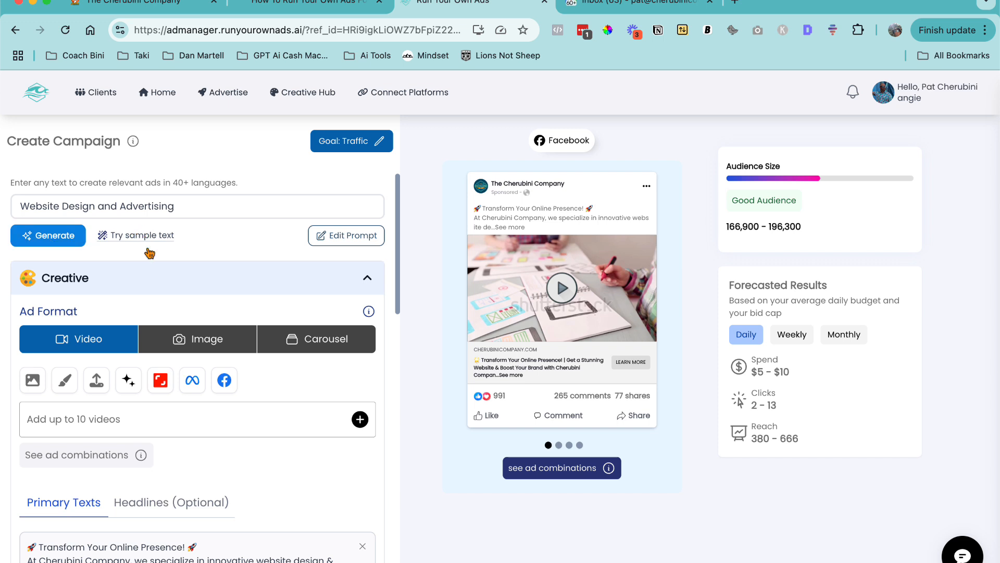
scroll(150, 255, "down", 1)
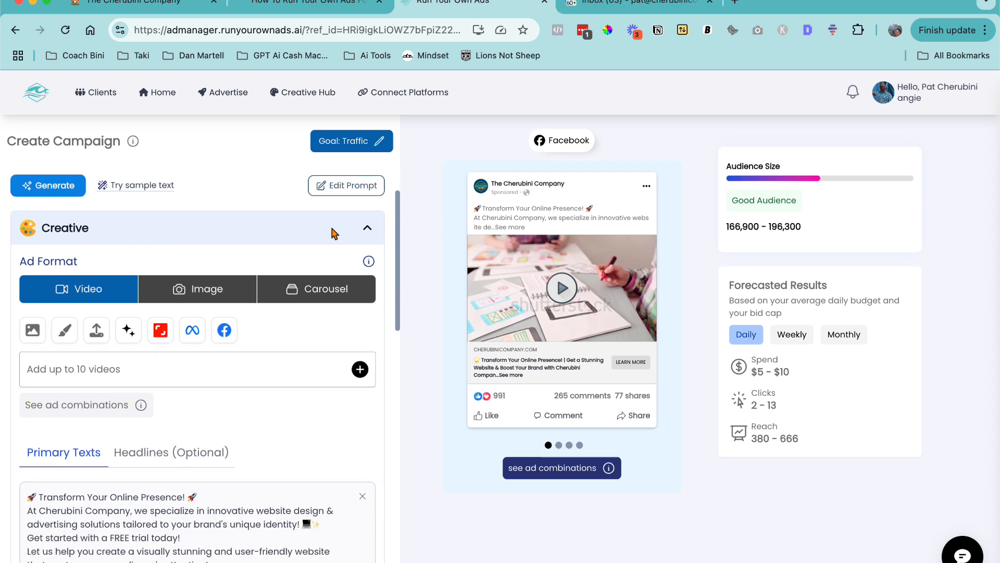
left_click(368, 230)
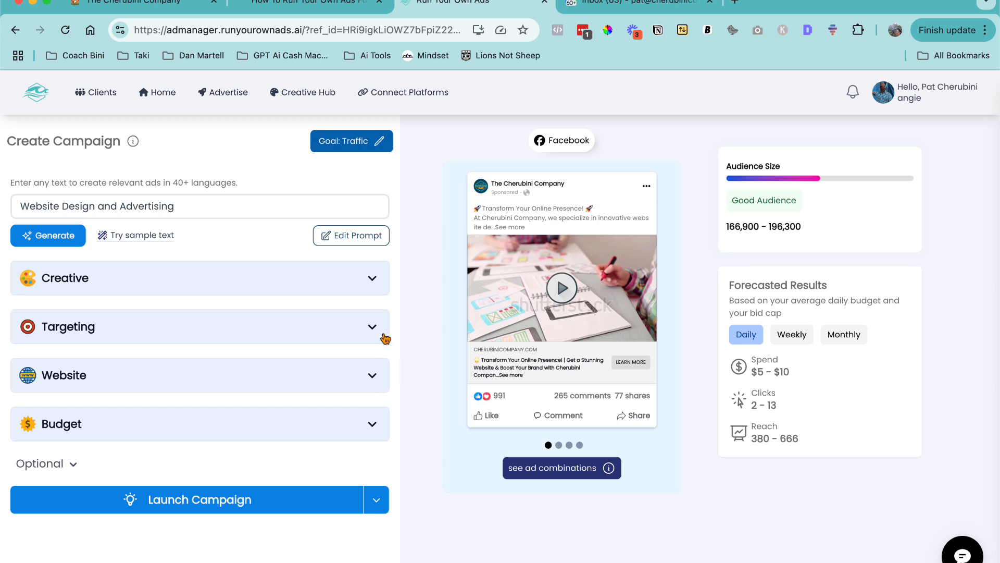
left_click(372, 280)
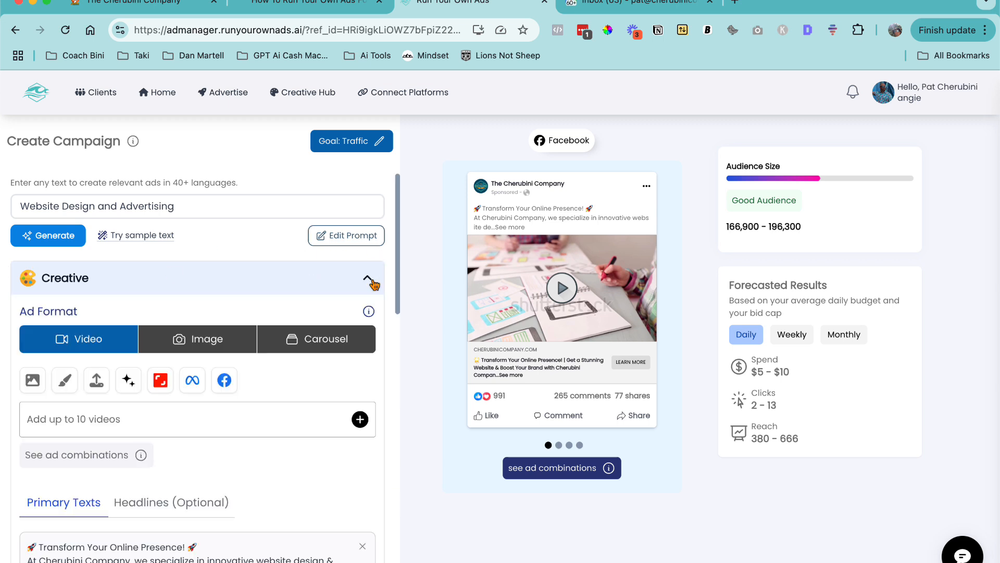
scroll(372, 281, "down", 1)
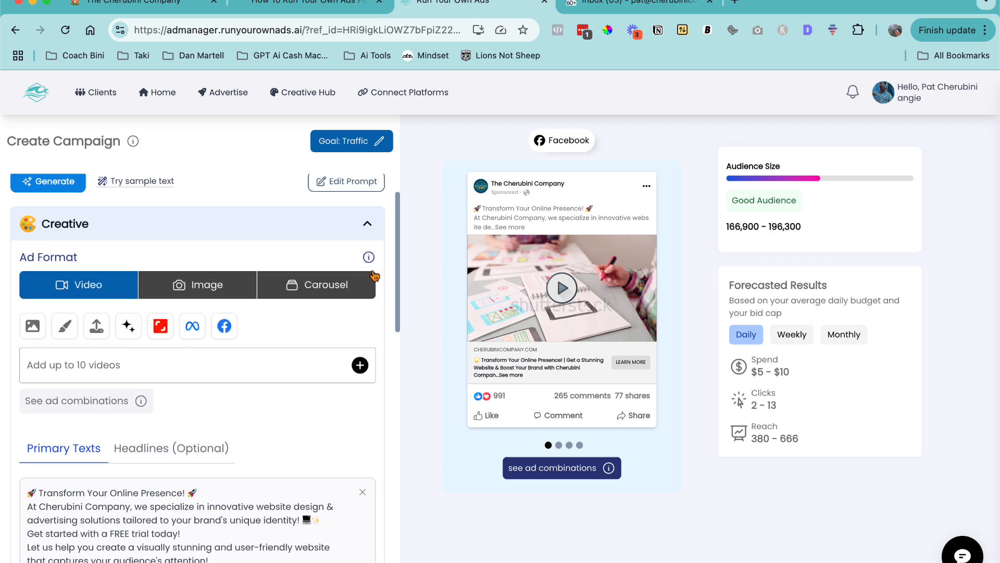
- Review the campaign description and brand info in the Edit Prompt dialog, then close it
left_click(324, 182)
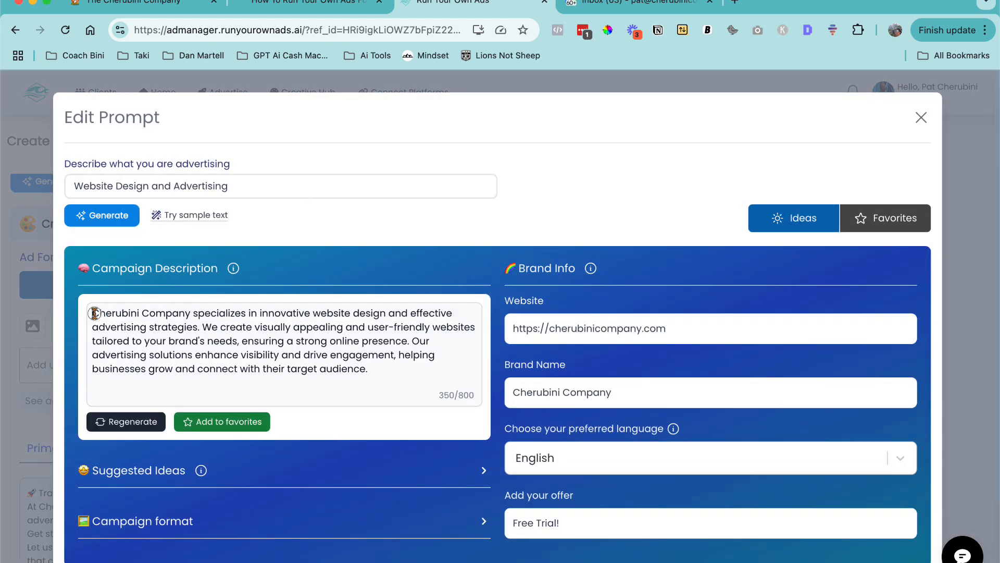
left_click_drag(92, 312, 402, 373)
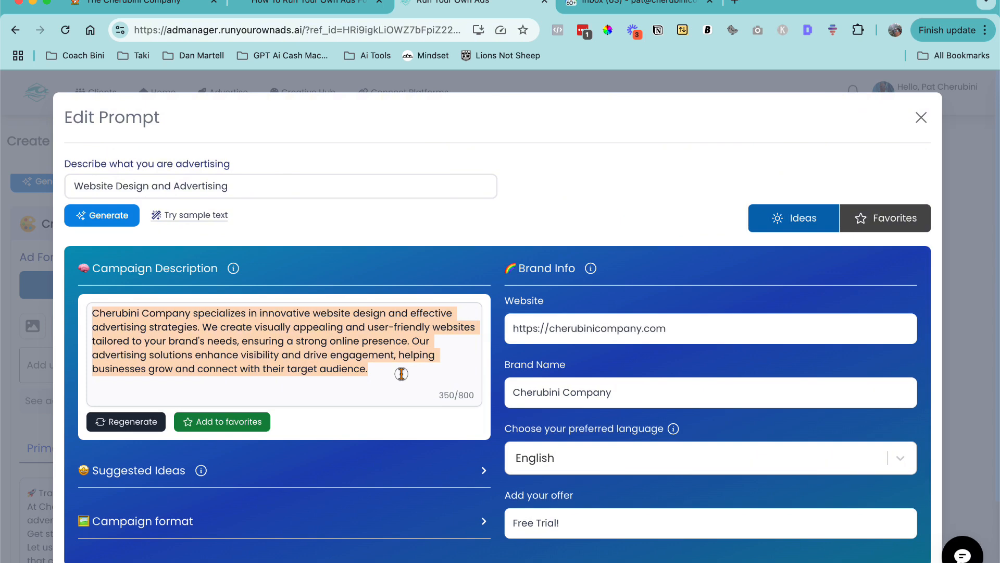
left_click(401, 374)
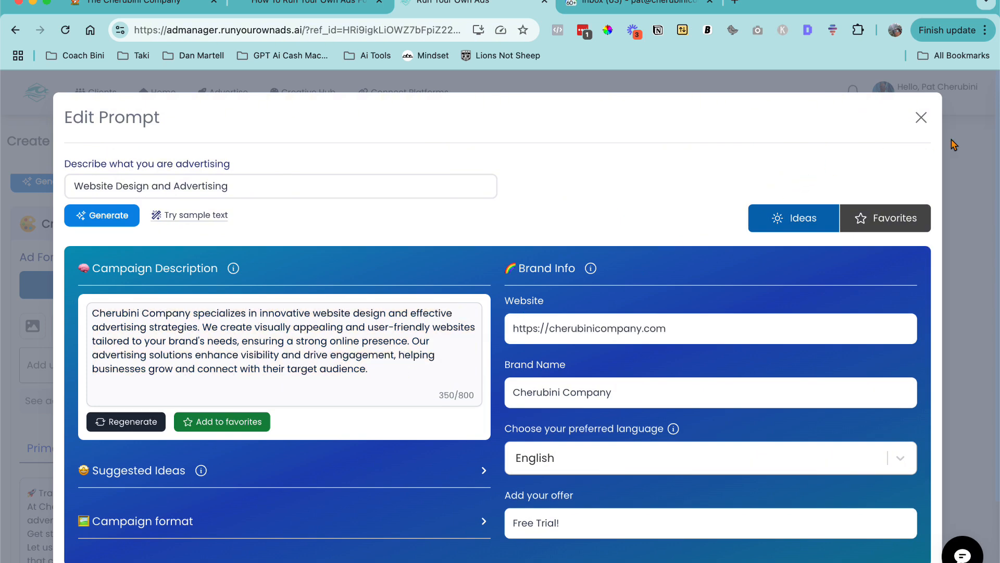
left_click(922, 119)
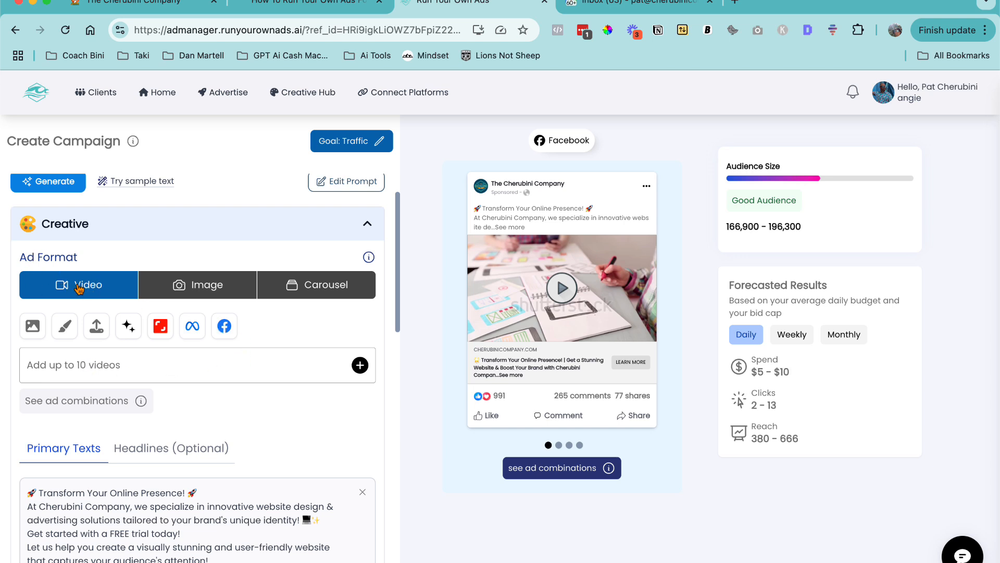
- Preview the Carousel ad format, browse its slides, and switch back to Video
left_click(314, 288)
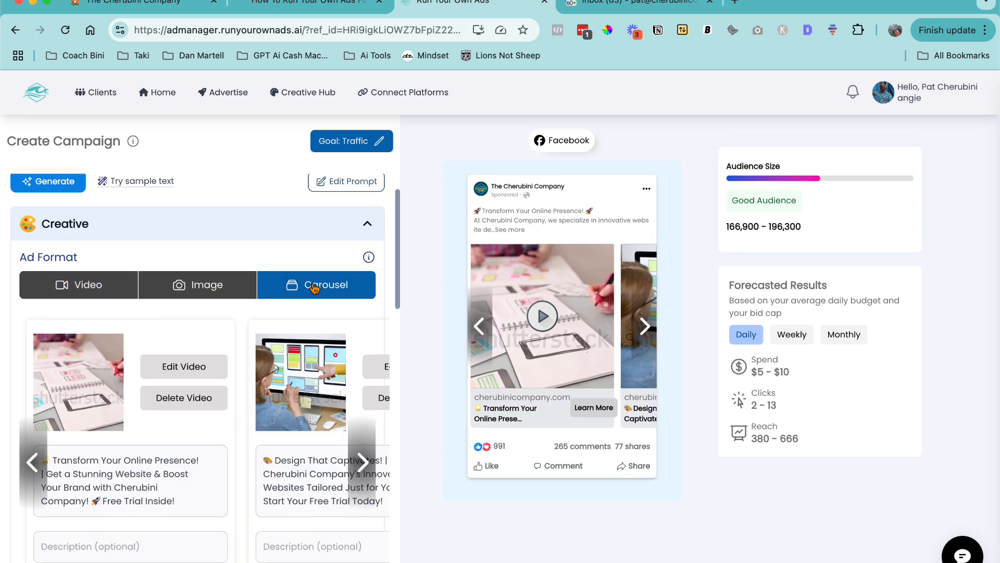
left_click(361, 452)
left_click(361, 453)
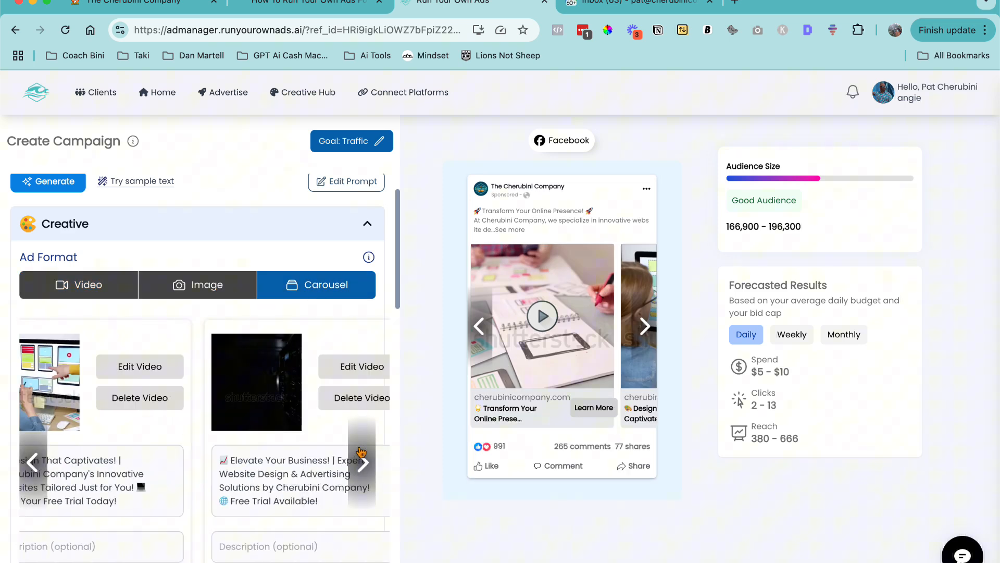
left_click(76, 282)
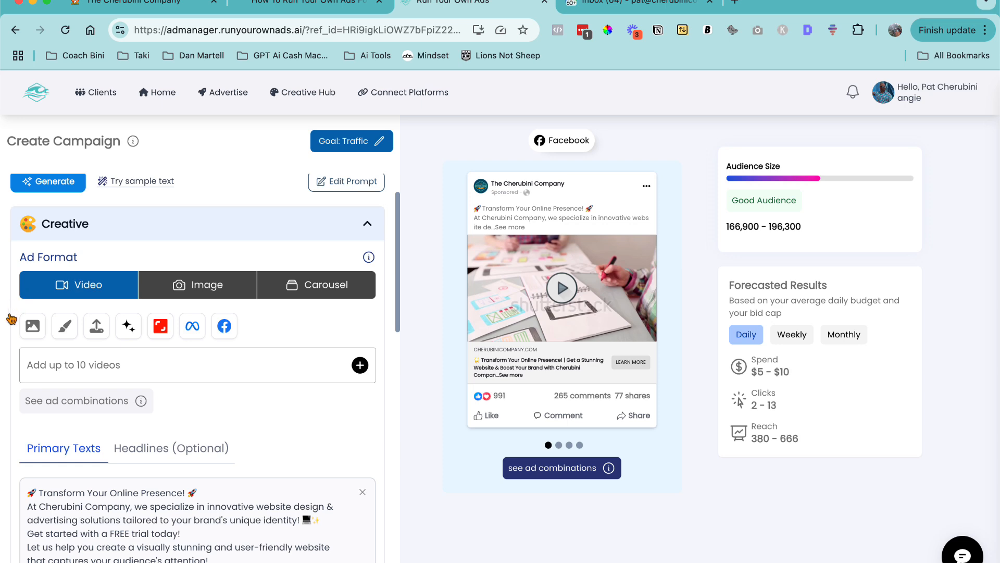
- Open the suggested media for the video ad, then switch the ad format to Image
left_click(167, 367)
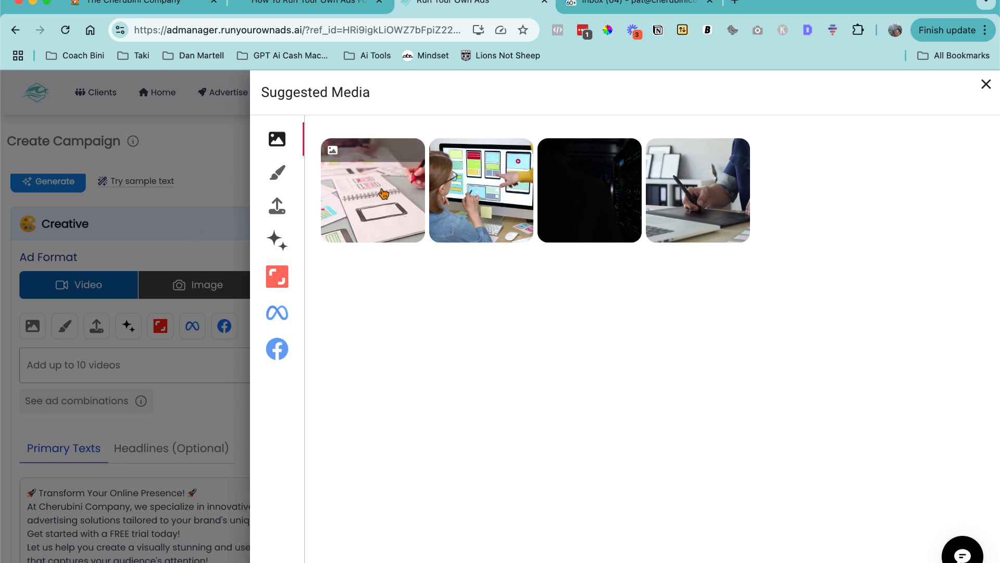
left_click(192, 287)
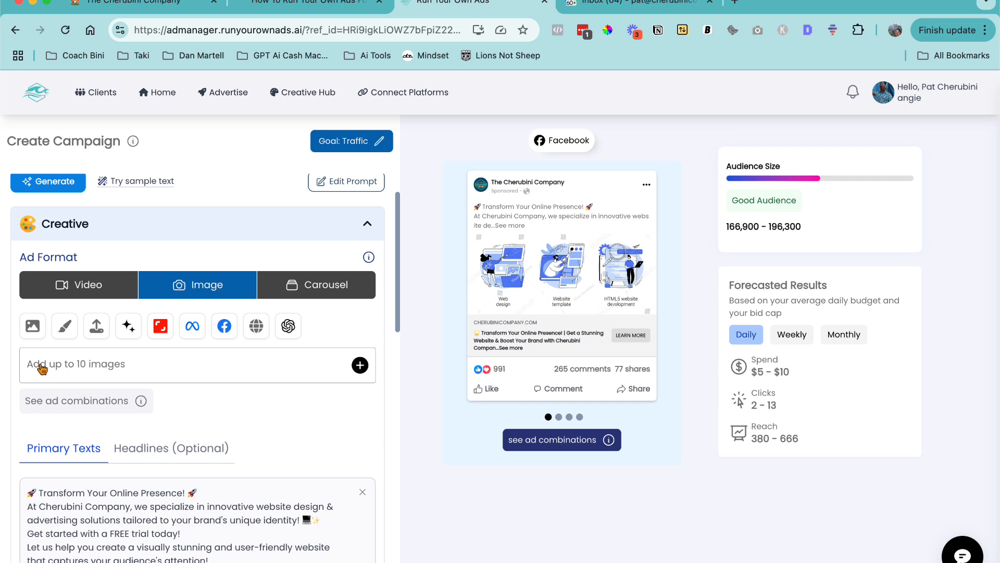
- Open the image media picker and look through its suggested media, Design Studio, upload and AI image creation sources
left_click(64, 369)
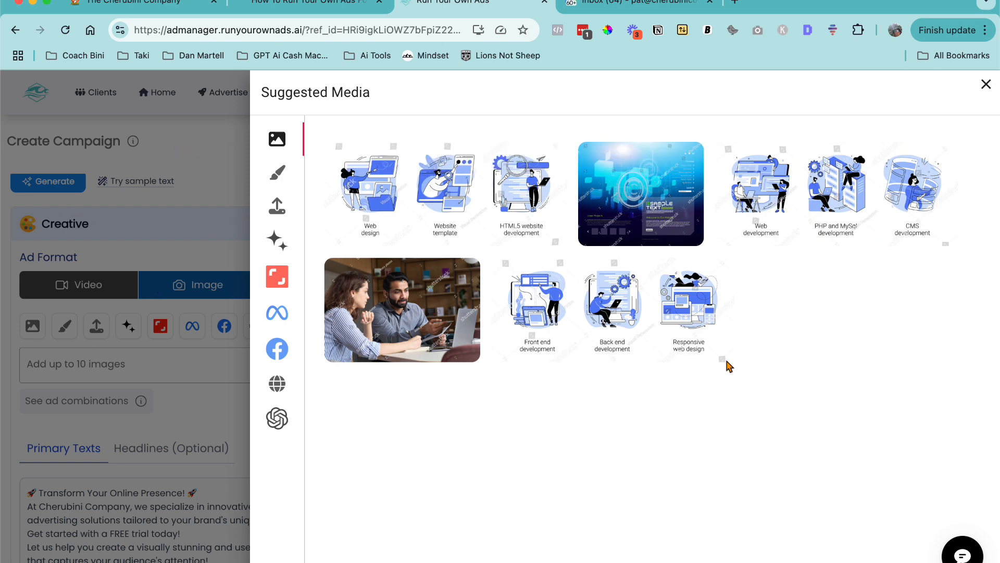
left_click(277, 141)
left_click(286, 173)
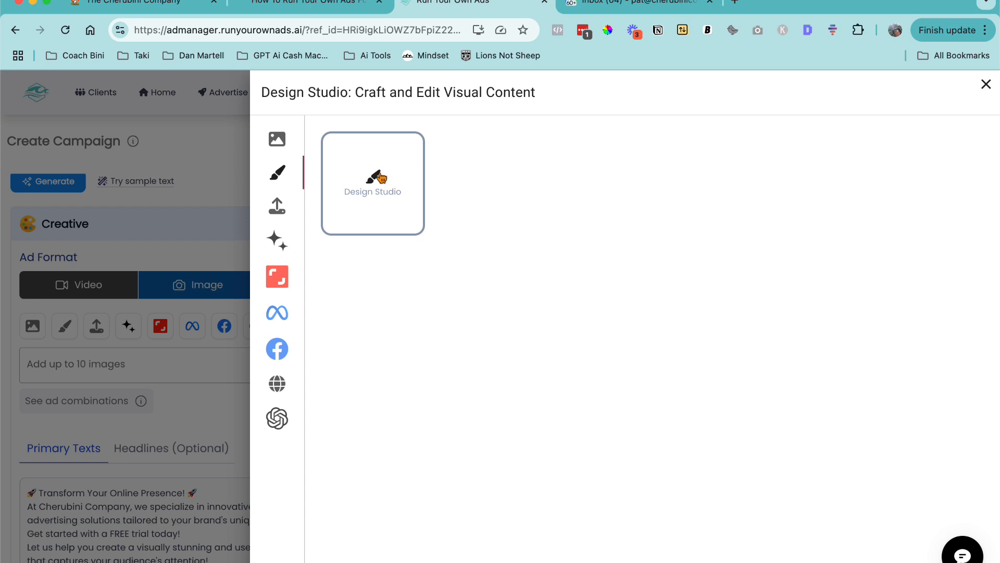
left_click(279, 209)
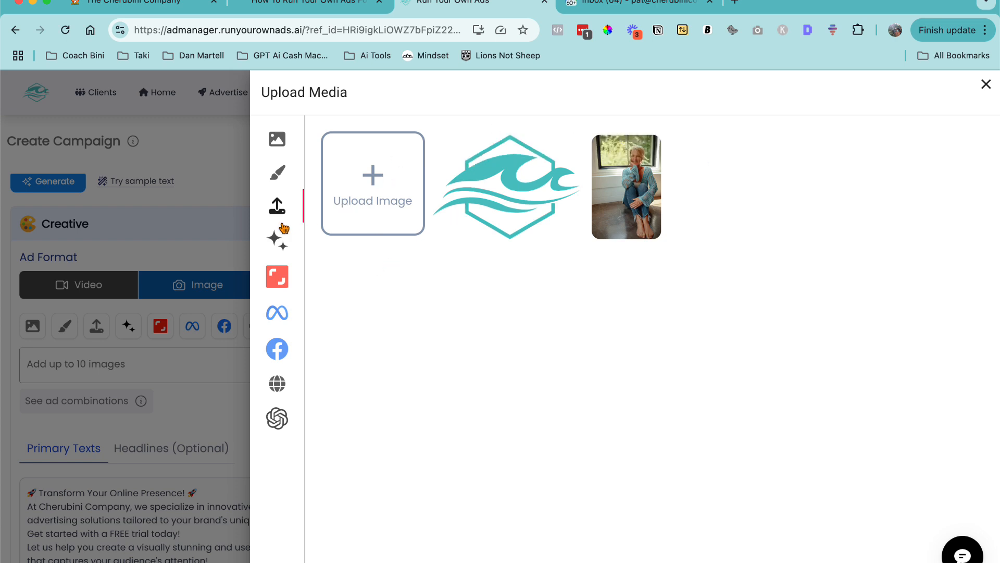
left_click(276, 241)
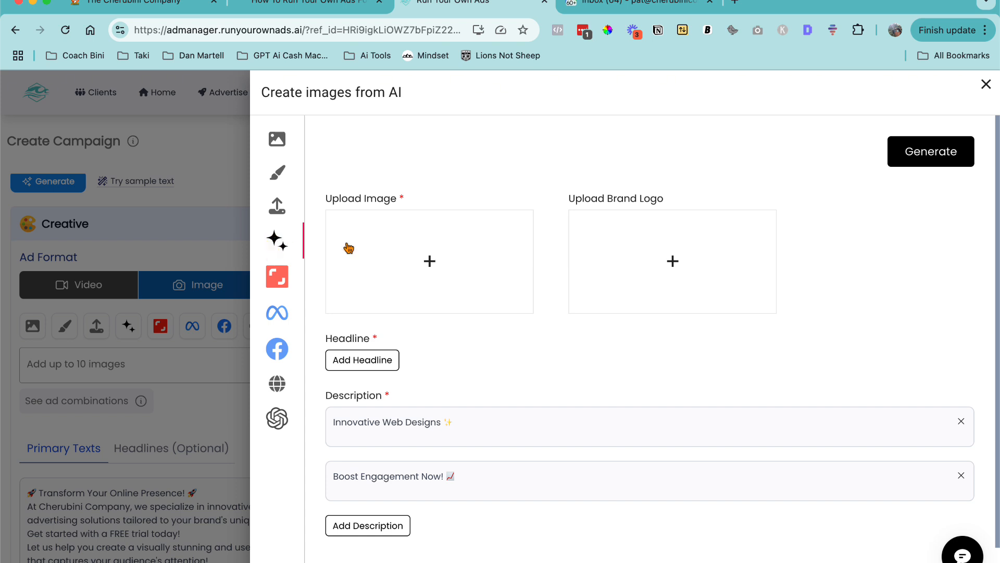
scroll(501, 286, "down", 1)
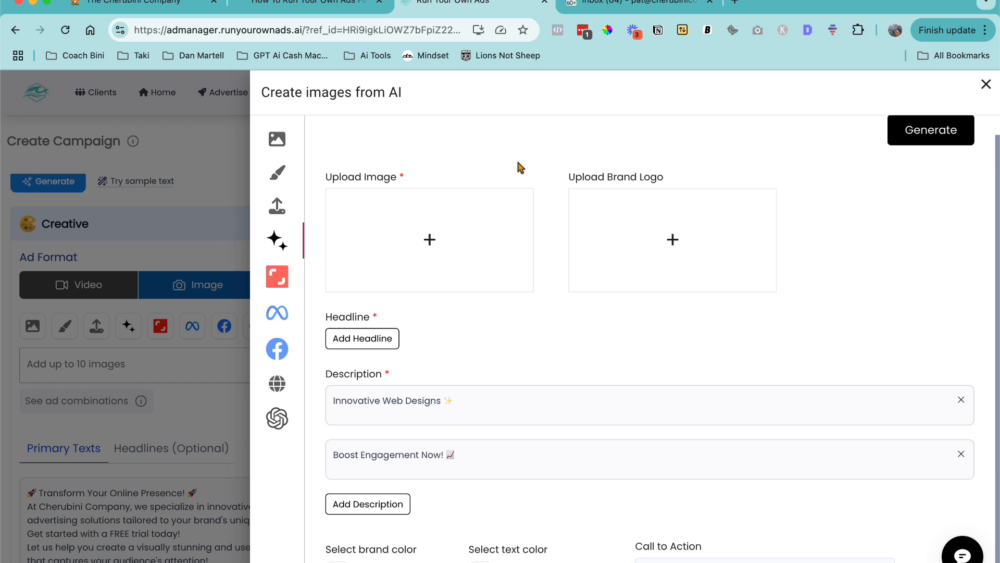
- Search Shutterstock stock media for "landscaping" images
left_click(279, 280)
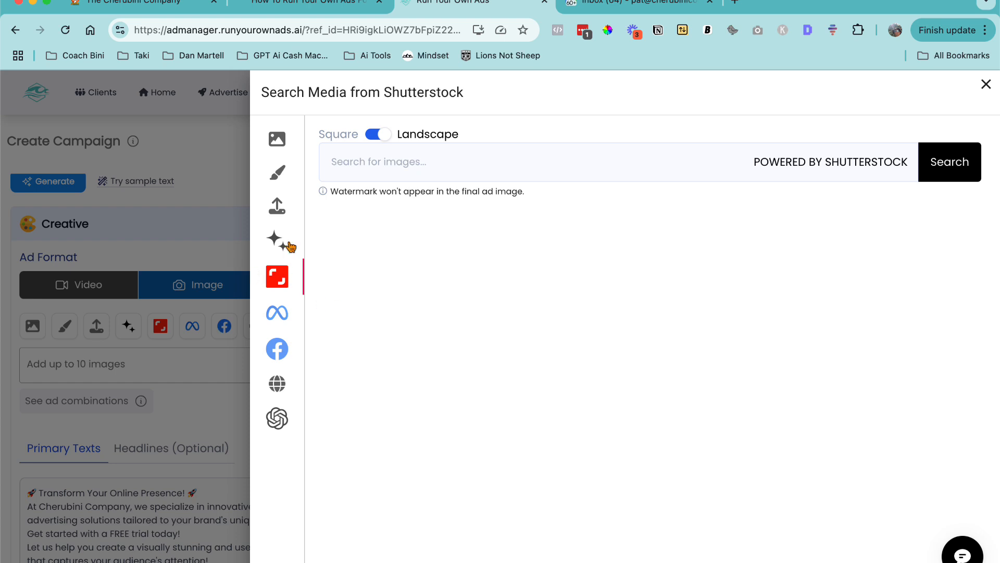
left_click_drag(392, 95, 466, 100)
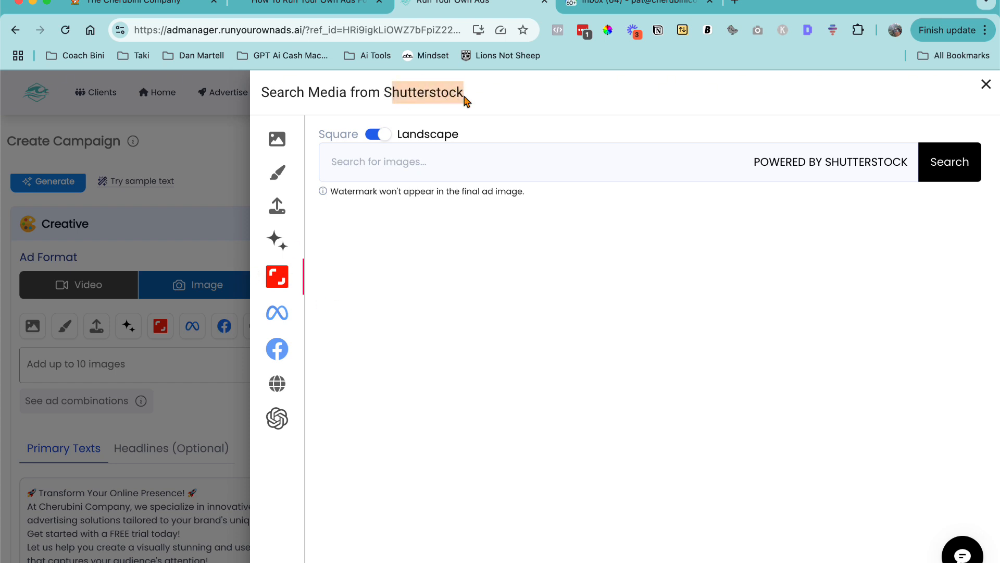
left_click(413, 165)
type("landscaper")
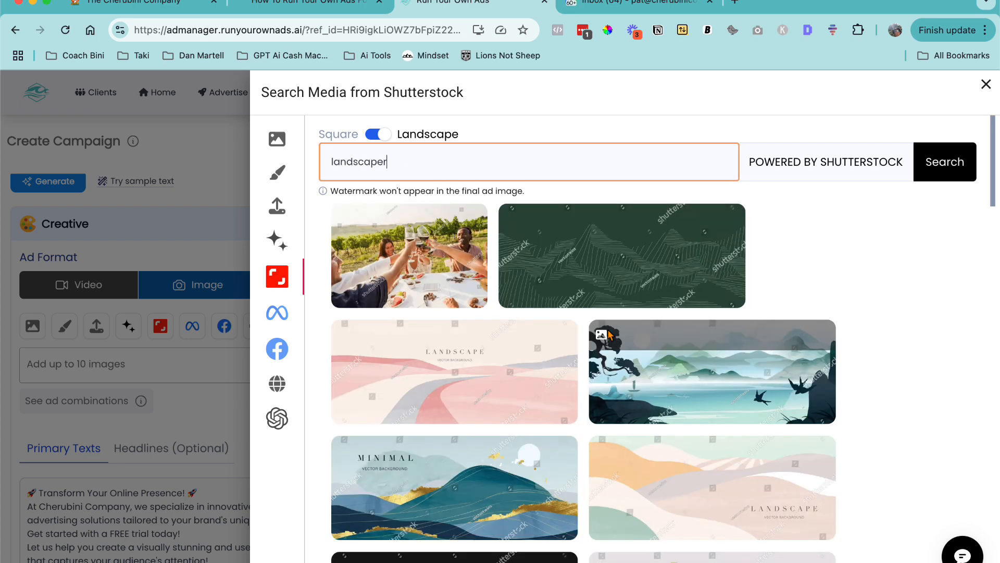
scroll(610, 335, "down", 12)
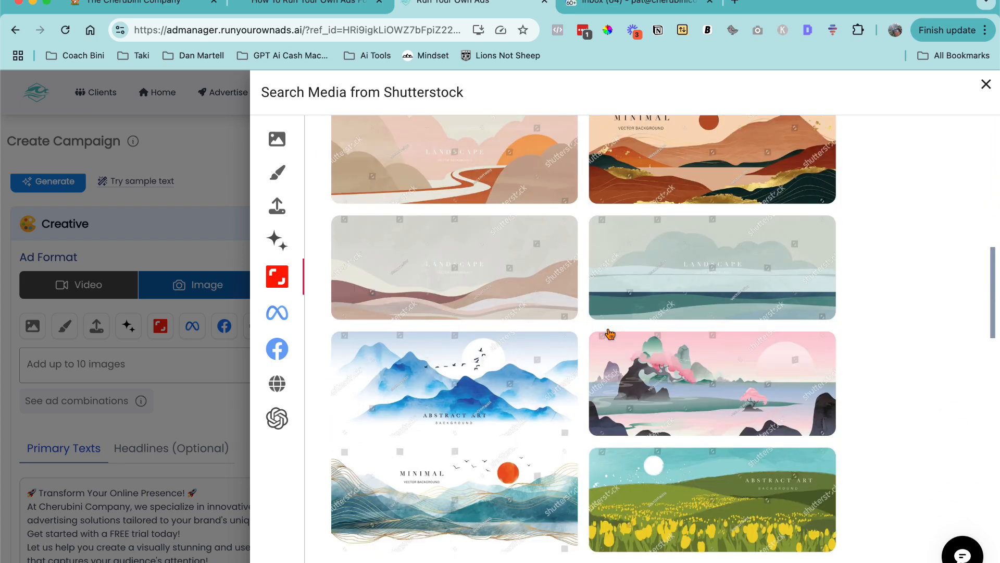
scroll(610, 334, "up", 10)
type("r")
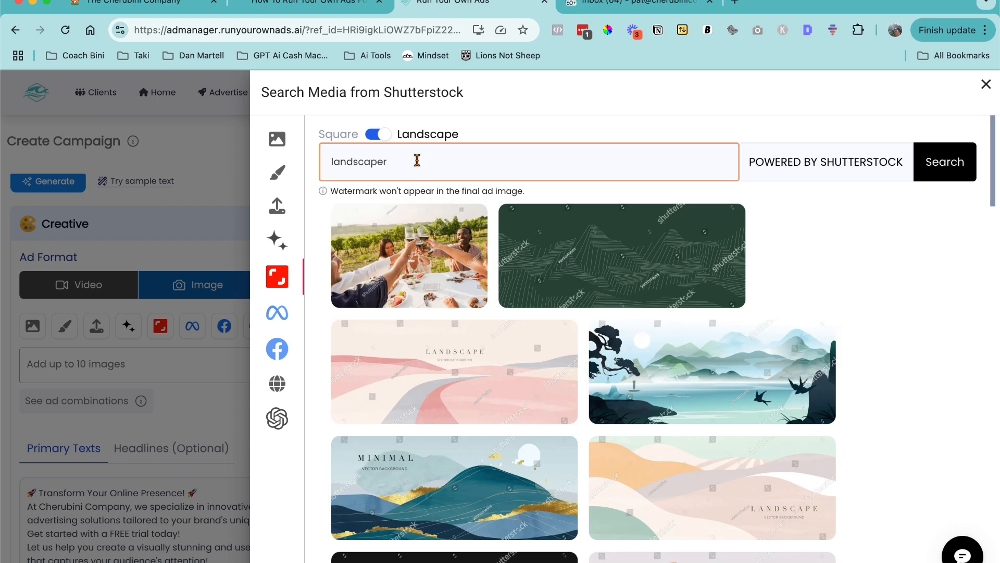
type("ng")
key("Return")
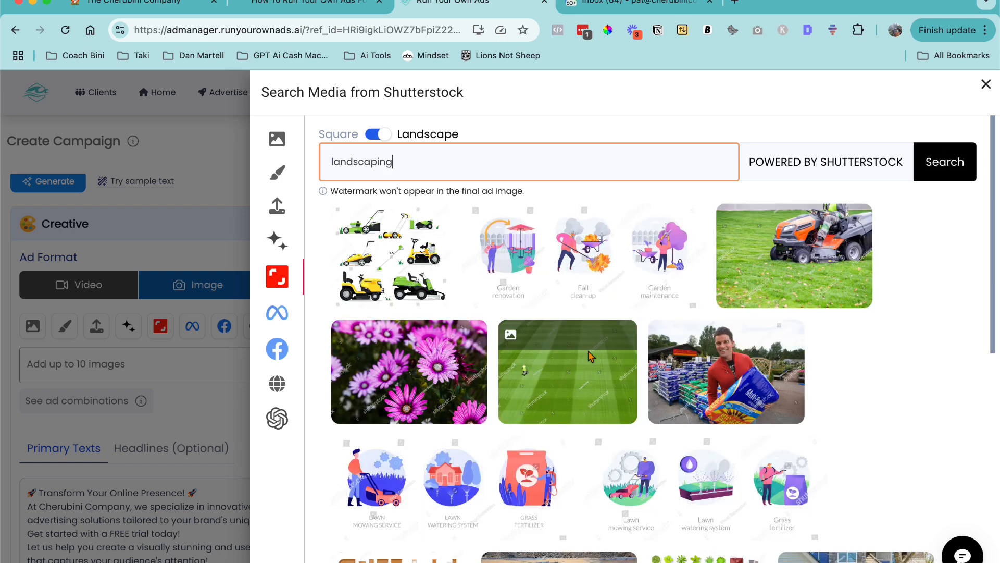
- Browse the landscaping results and preview a house-and-lawn photo's crop options, then close the crop dialog
scroll(591, 356, "down", 4)
scroll(591, 357, "down", 6)
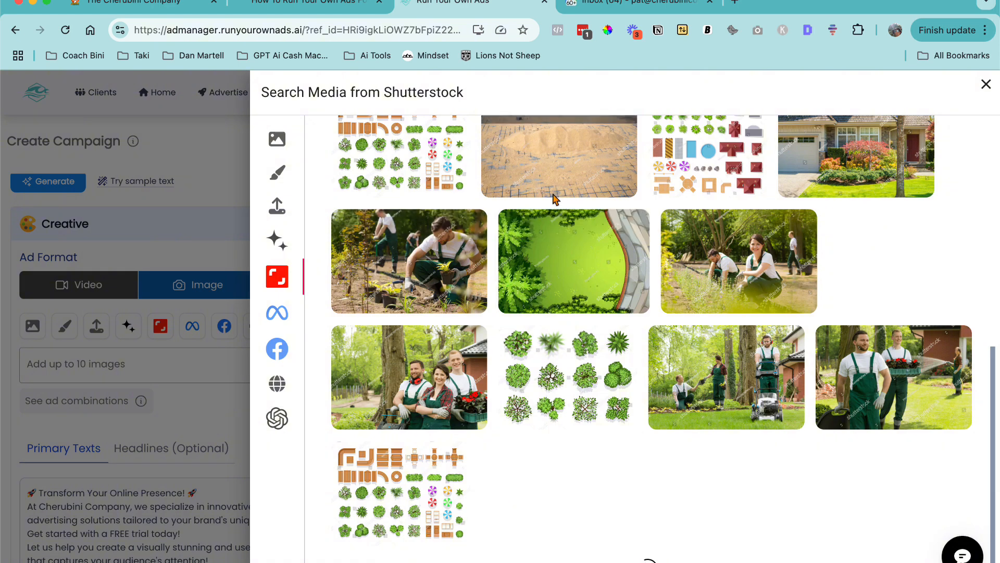
scroll(476, 324, "up", 8)
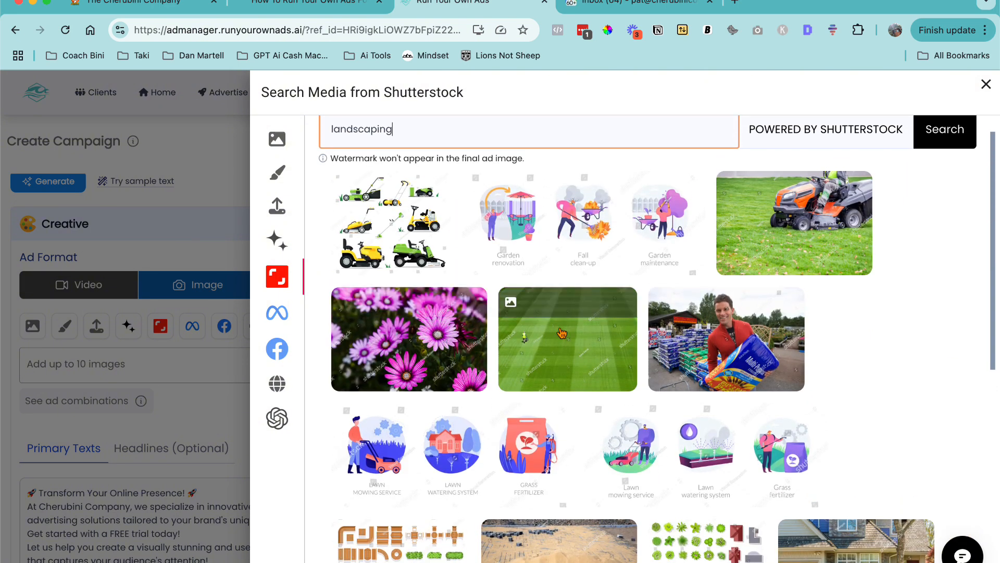
scroll(562, 333, "up", 2)
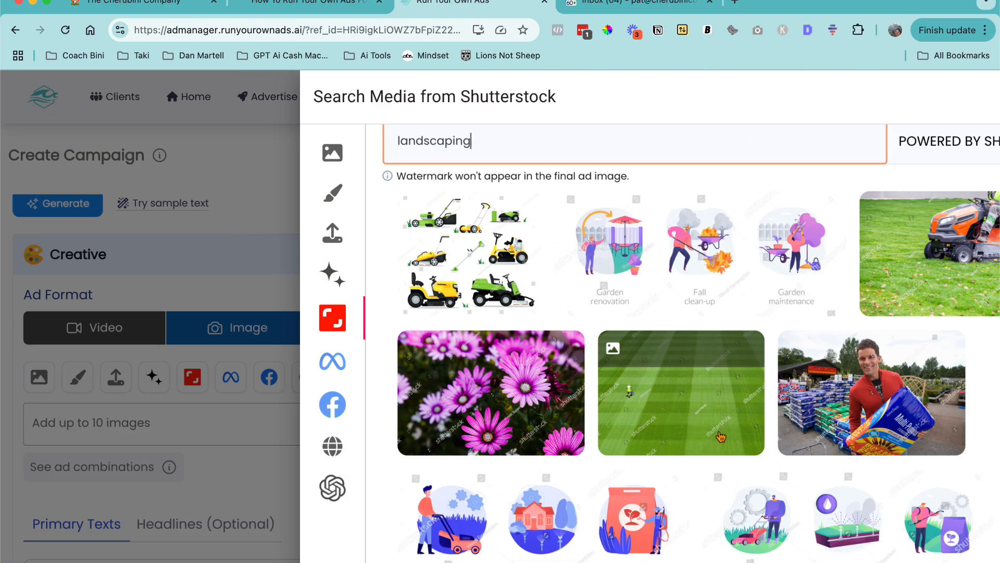
scroll(721, 437, "down", 2)
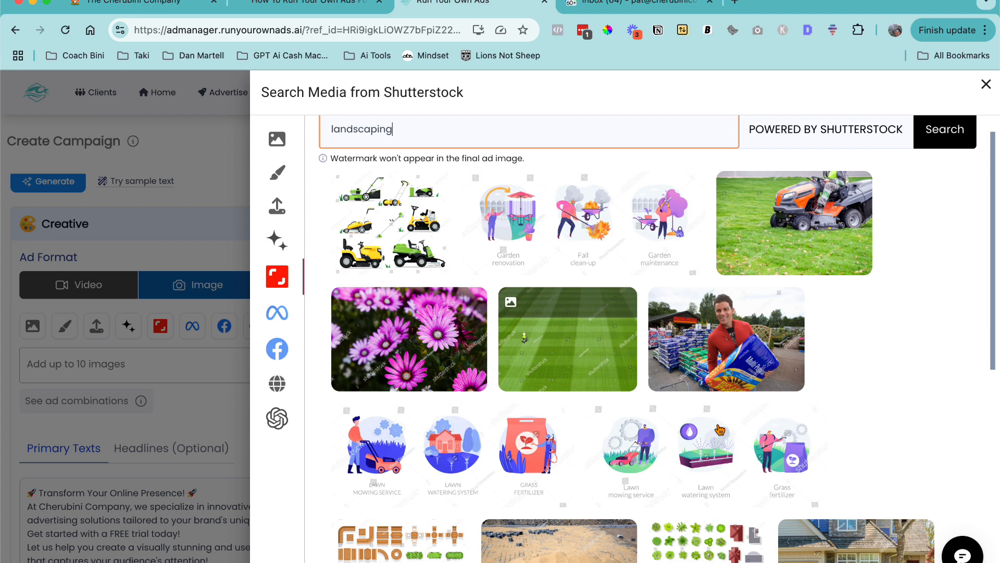
scroll(713, 271, "down", 8)
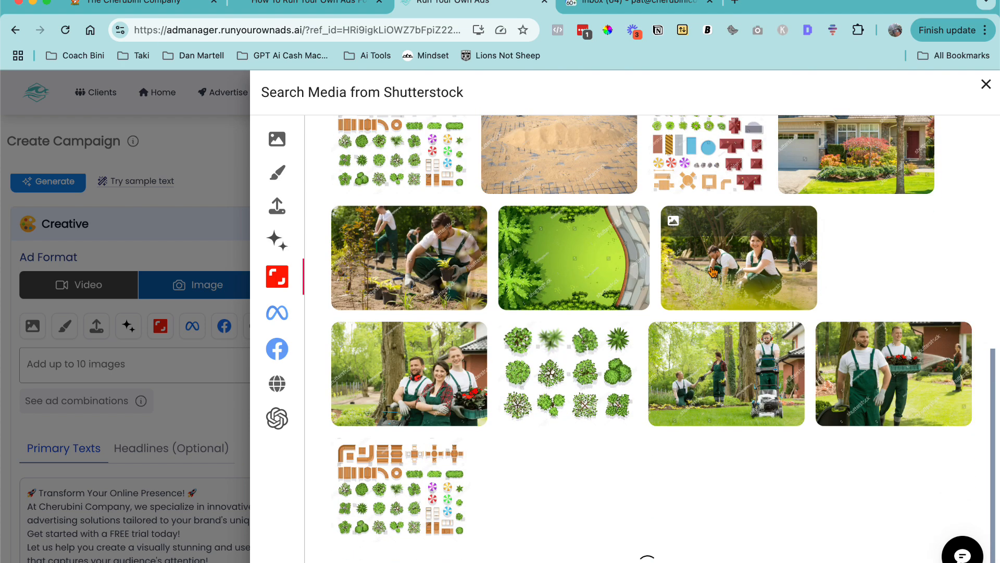
scroll(713, 271, "down", 8)
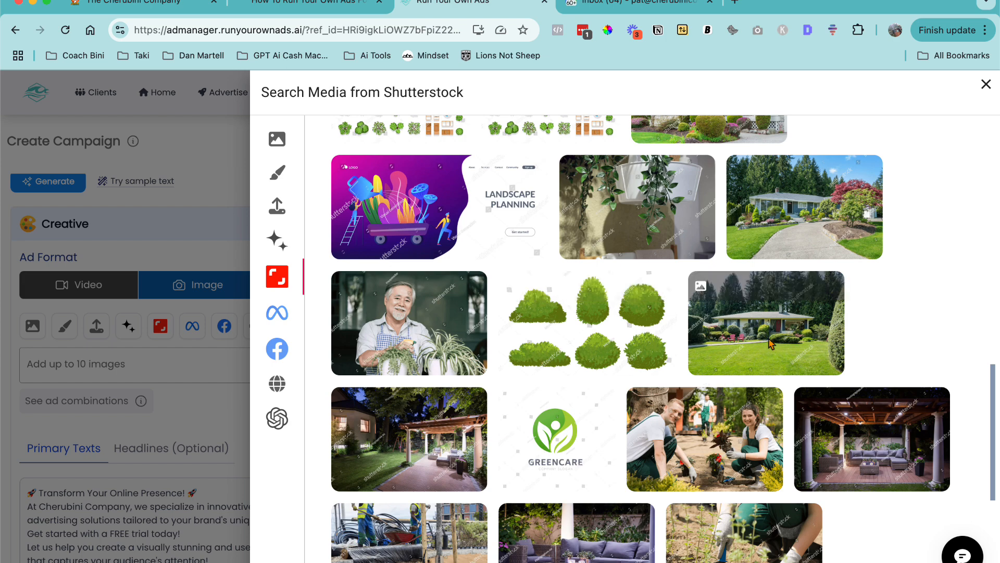
left_click(744, 344)
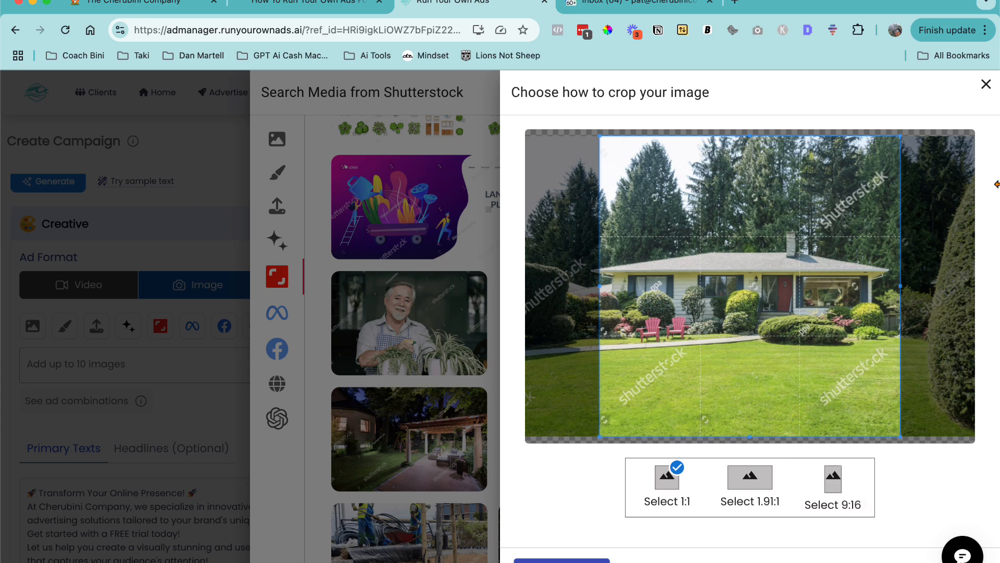
left_click(984, 88)
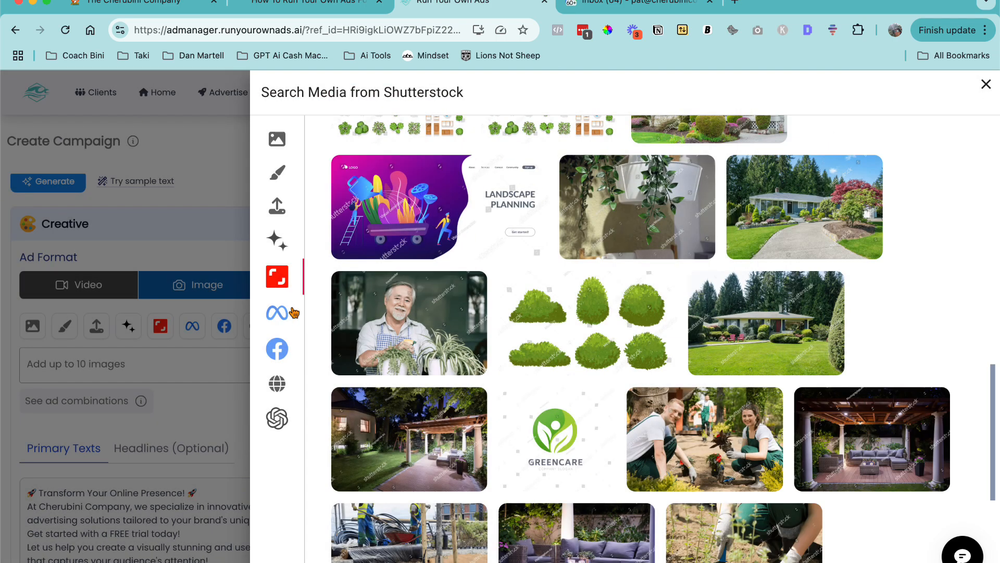
- Open the Meta media library, browse it, and preview the crop options of the photo of two men in chairs before closing it
left_click(273, 313)
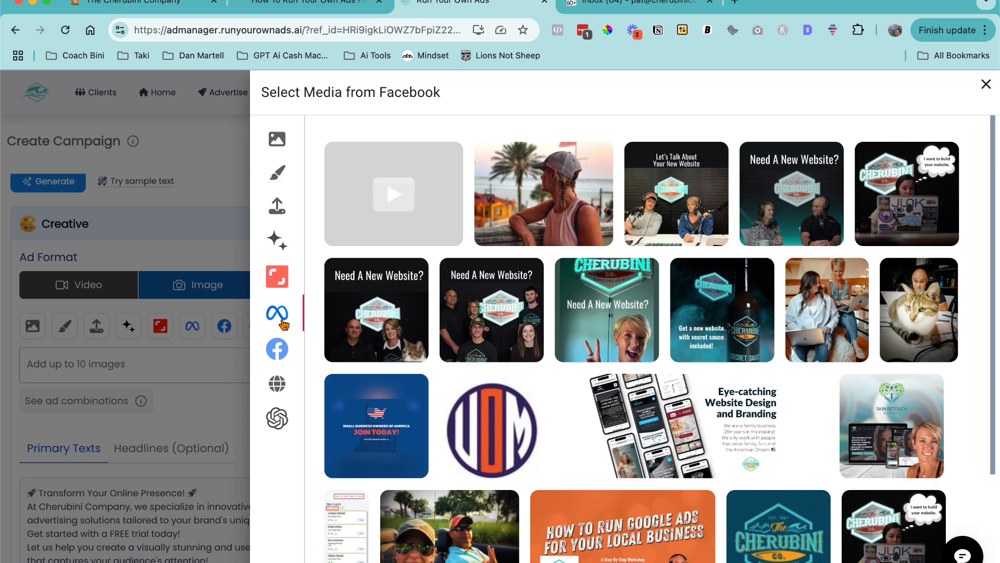
scroll(646, 262, "down", 3)
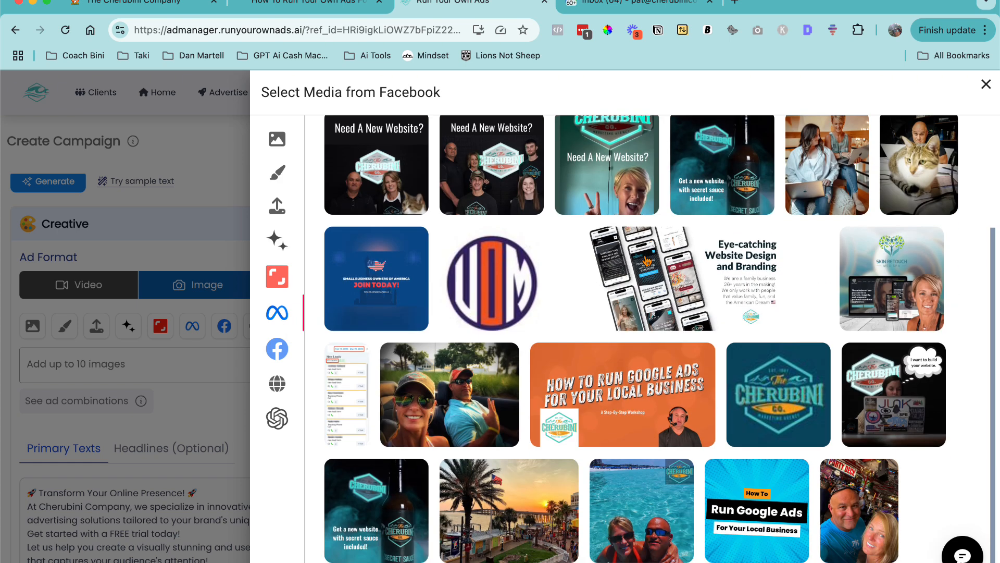
scroll(647, 261, "down", 8)
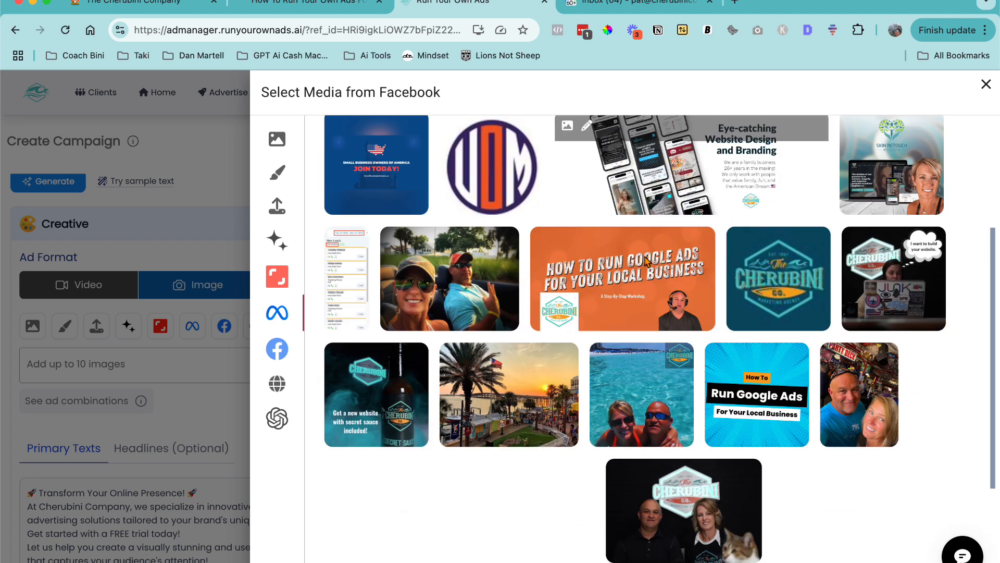
scroll(645, 256, "down", 1)
left_click(616, 187)
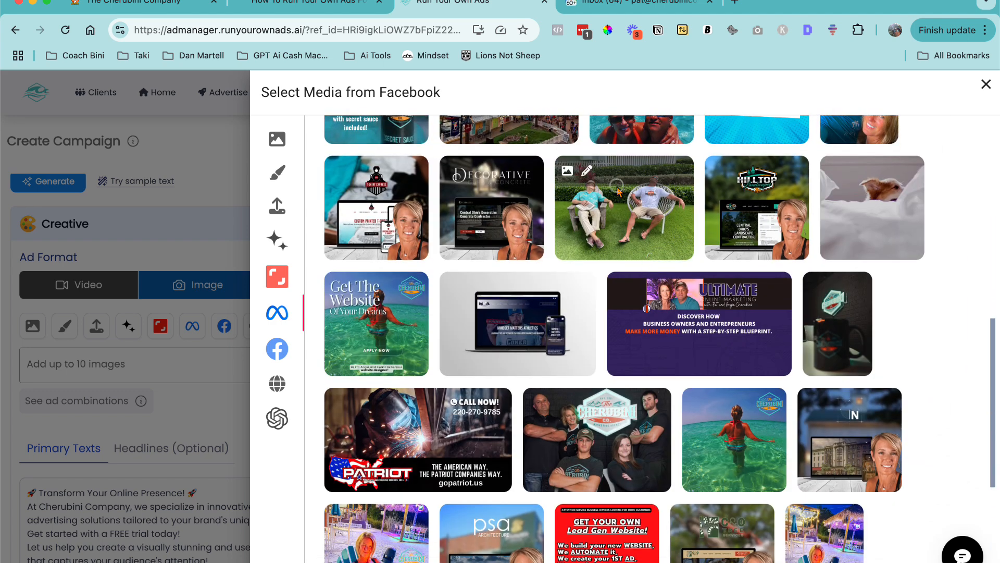
left_click(615, 218)
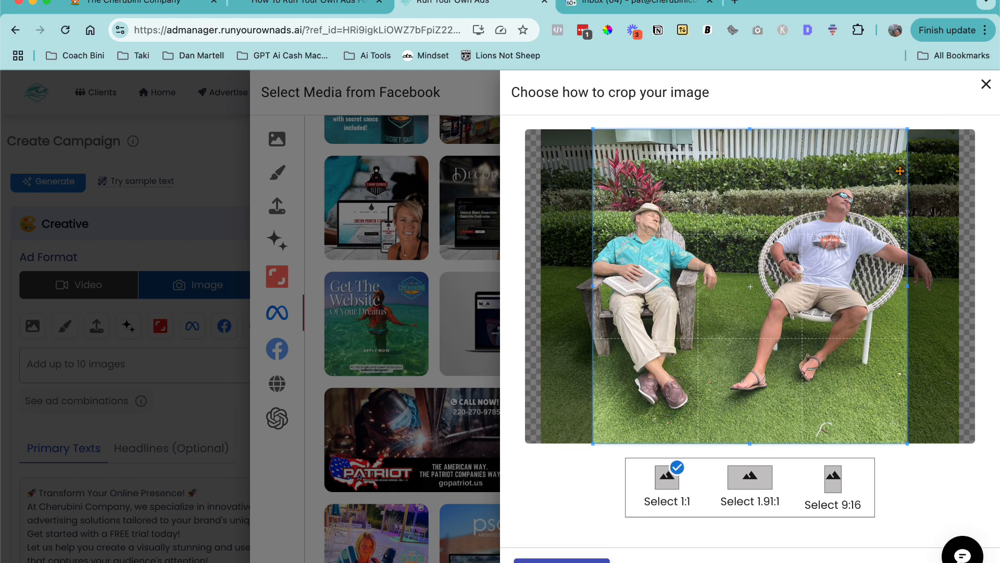
left_click(987, 87)
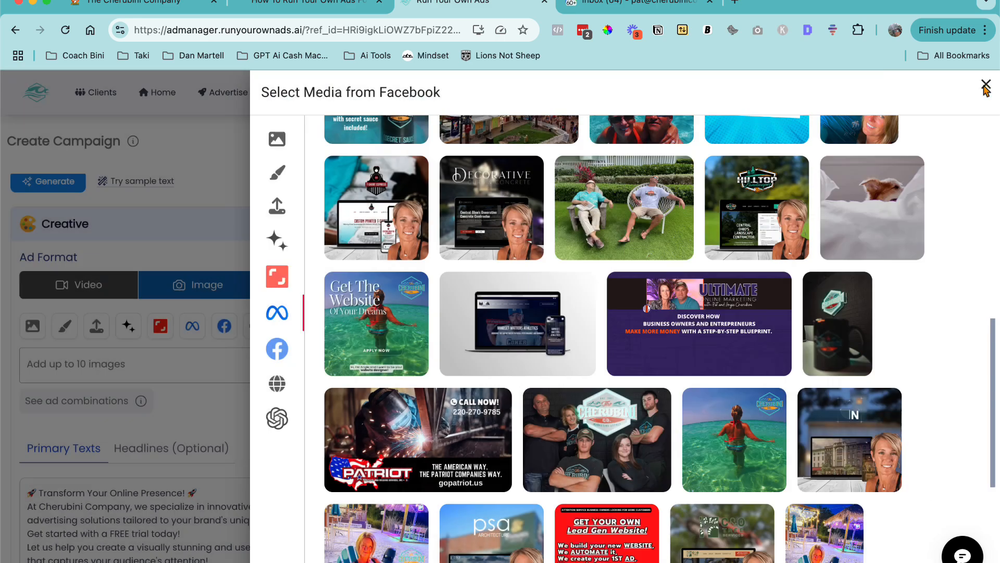
- Switch back and forth between the Meta ad account media and the Facebook Page media to compare them
scroll(524, 274, "down", 2)
scroll(524, 273, "down", 3)
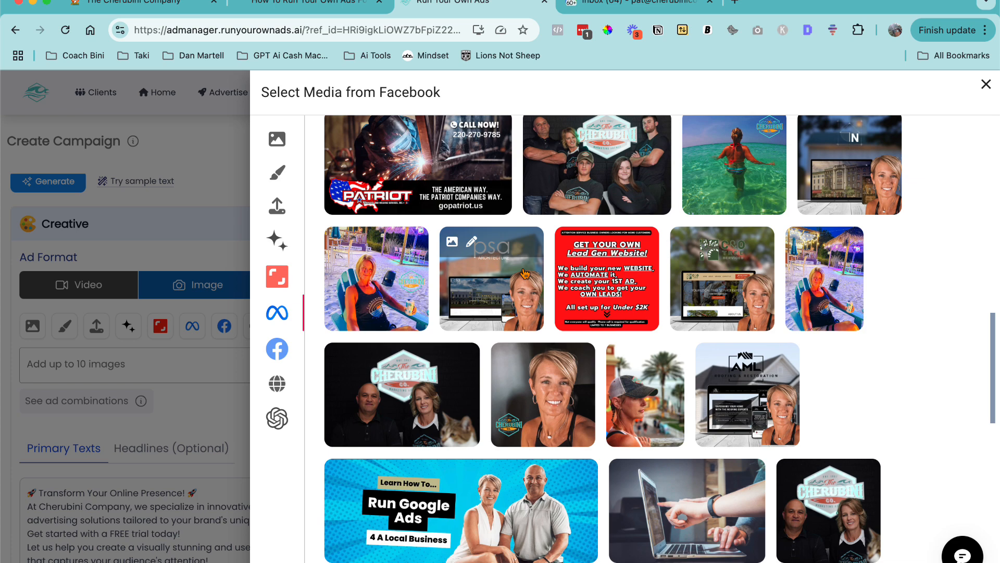
left_click(277, 349)
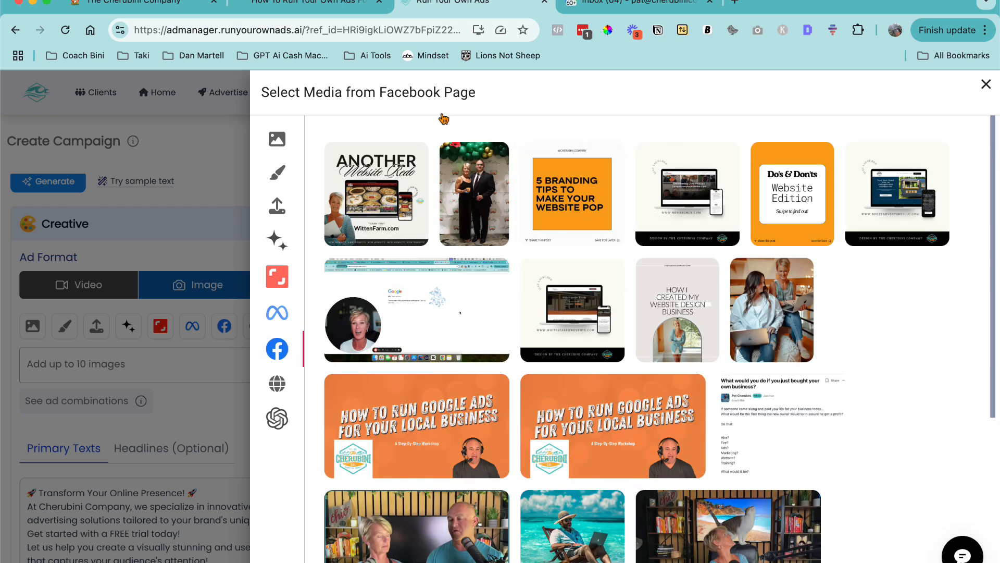
left_click(277, 312)
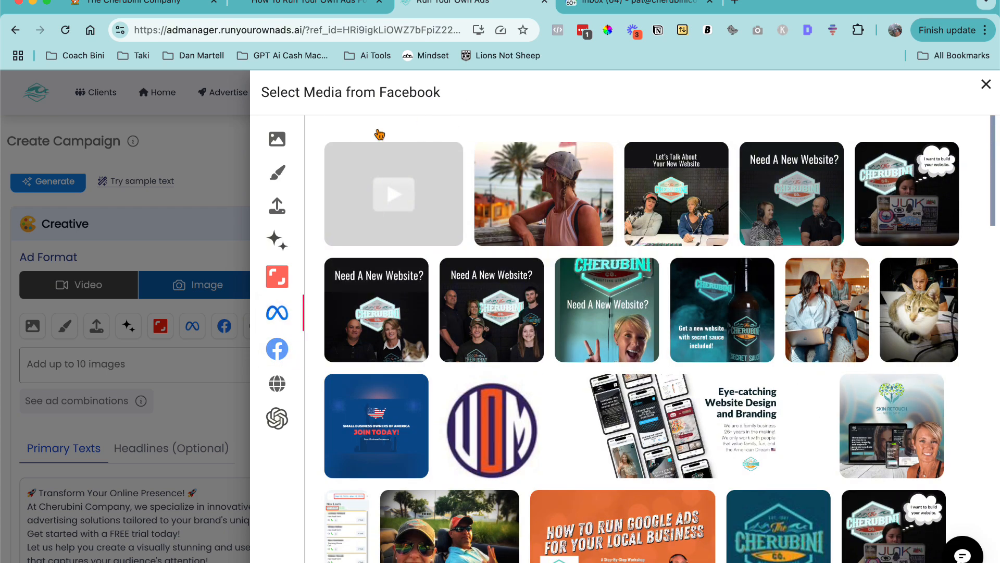
left_click(279, 352)
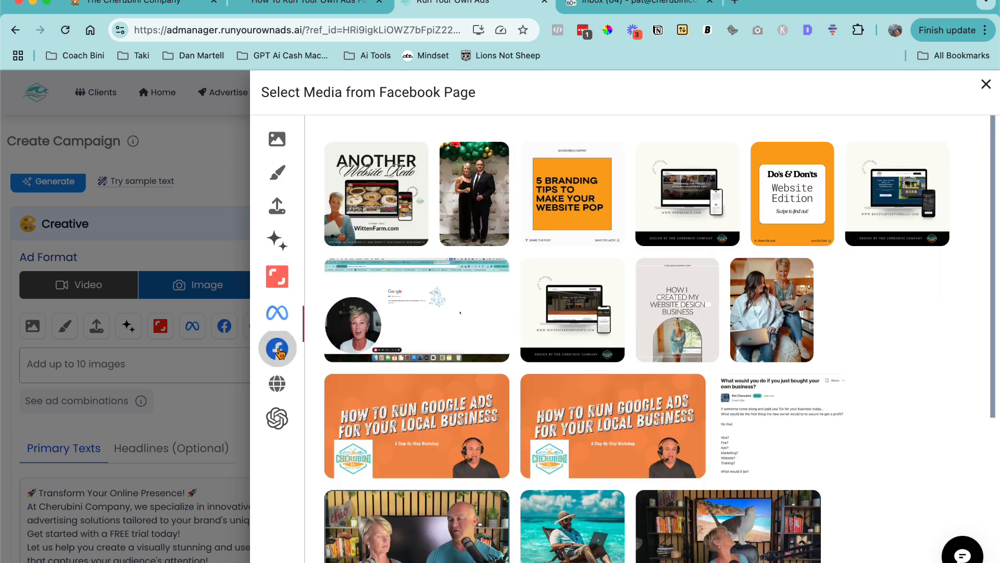
left_click(277, 316)
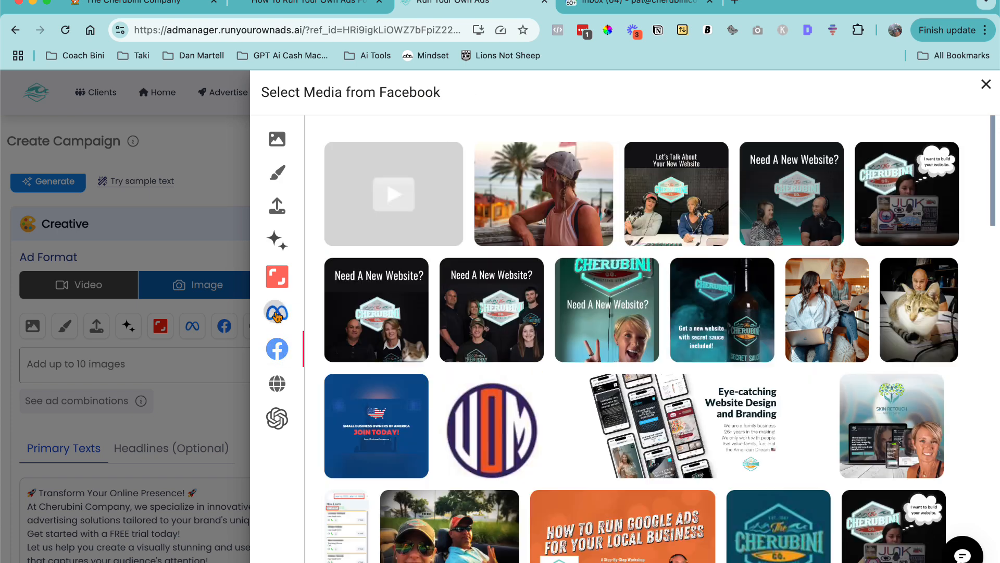
scroll(695, 326, "down", 5)
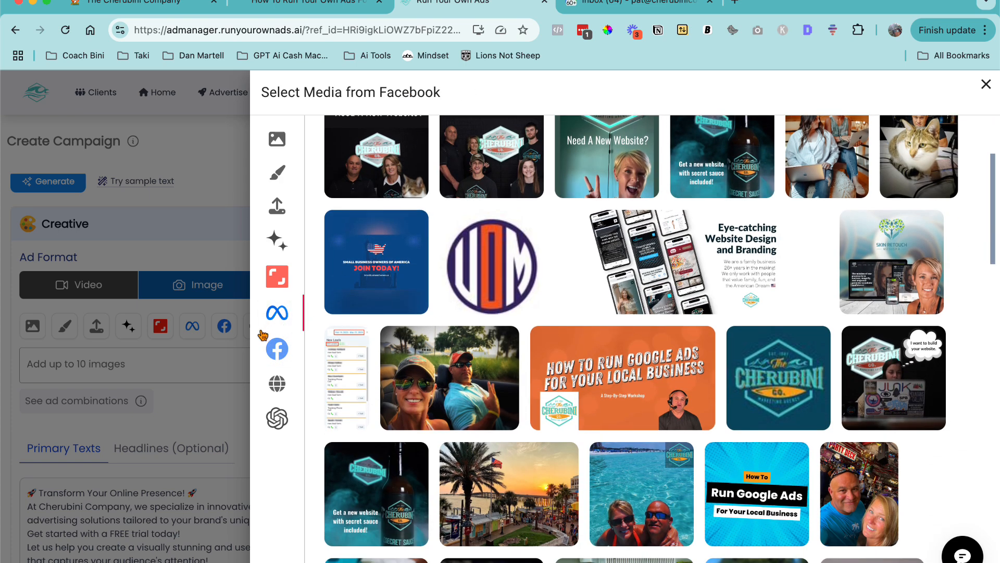
- Browse the Facebook Page media, then open the website image search and the AI image generator
left_click(277, 349)
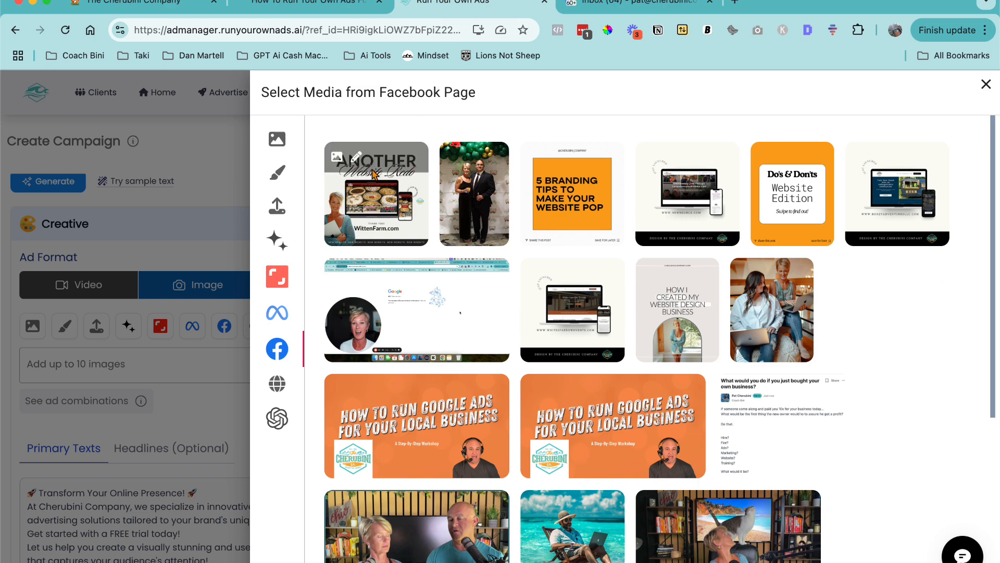
scroll(579, 245, "down", 5)
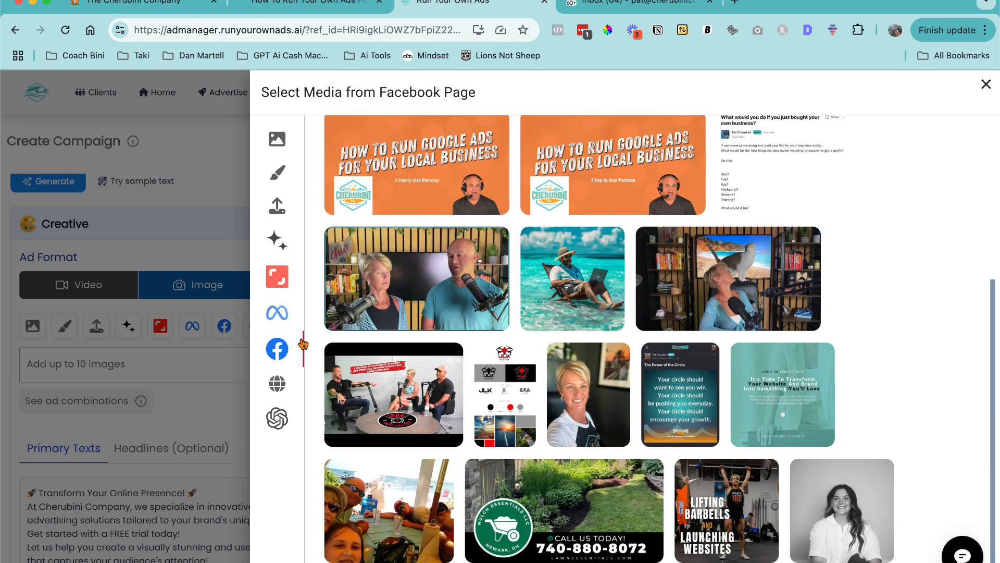
left_click(280, 386)
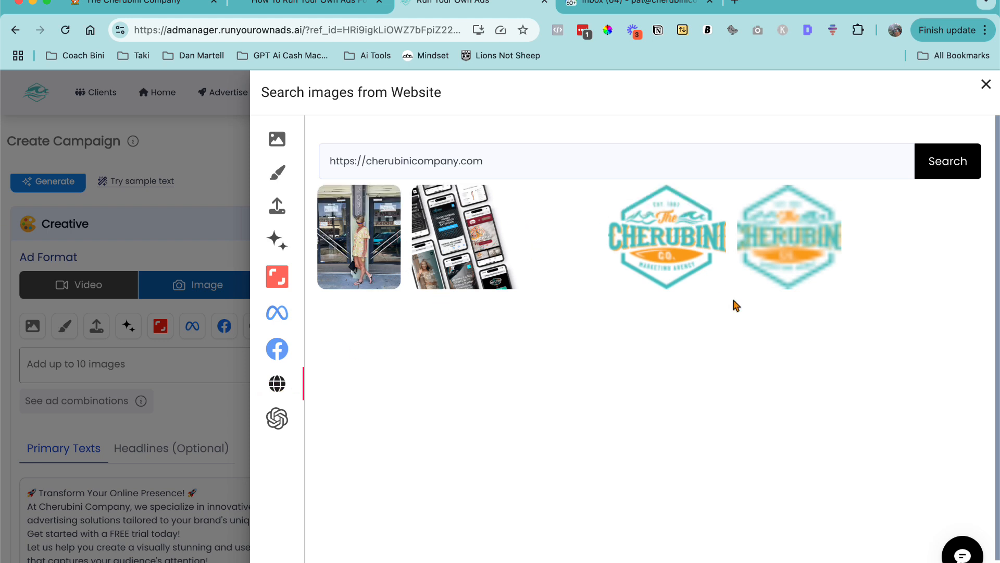
left_click(277, 420)
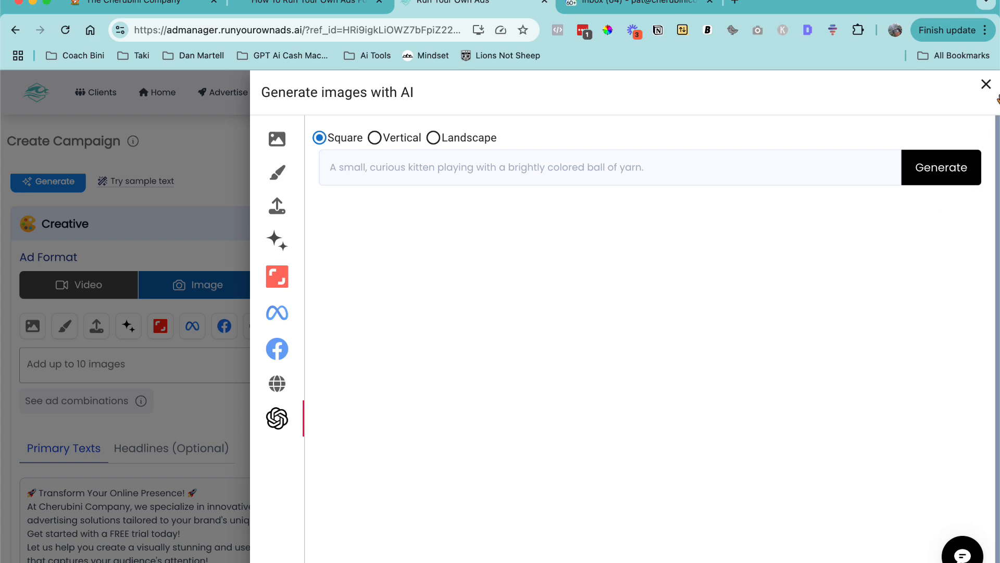
- Close the AI image generator and preview the ad combinations in the feed
left_click(986, 84)
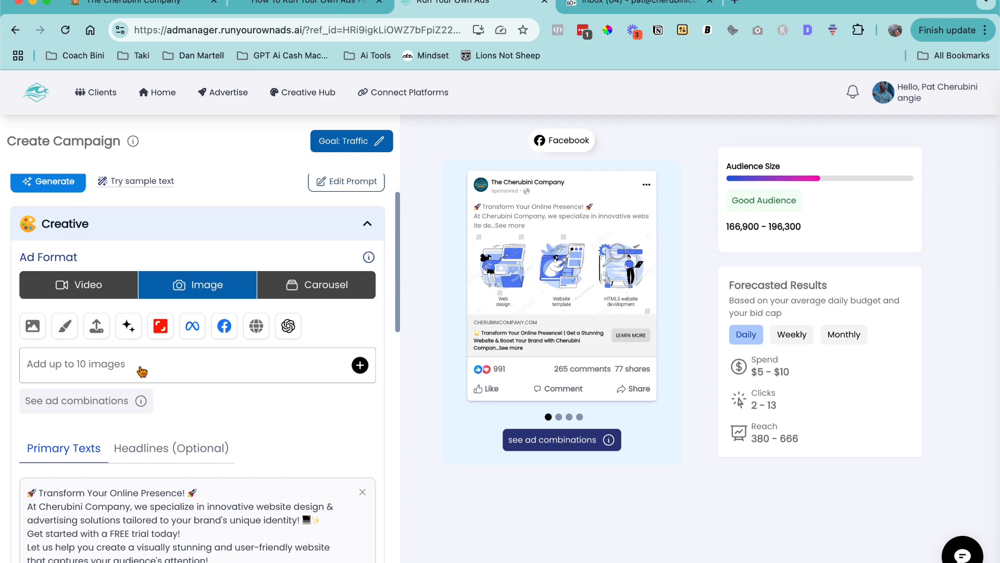
left_click(104, 406)
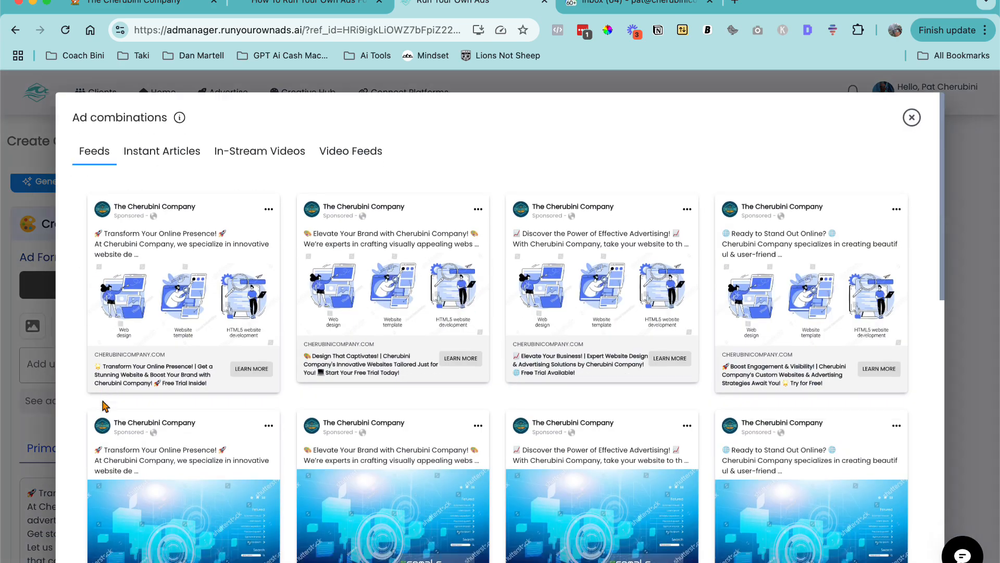
scroll(341, 355, "down", 10)
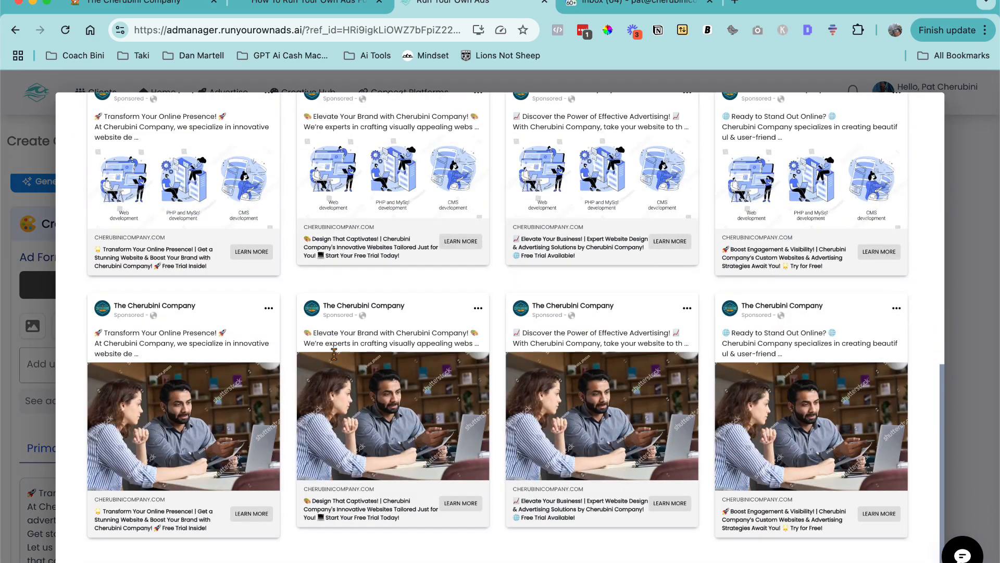
scroll(341, 353, "up", 10)
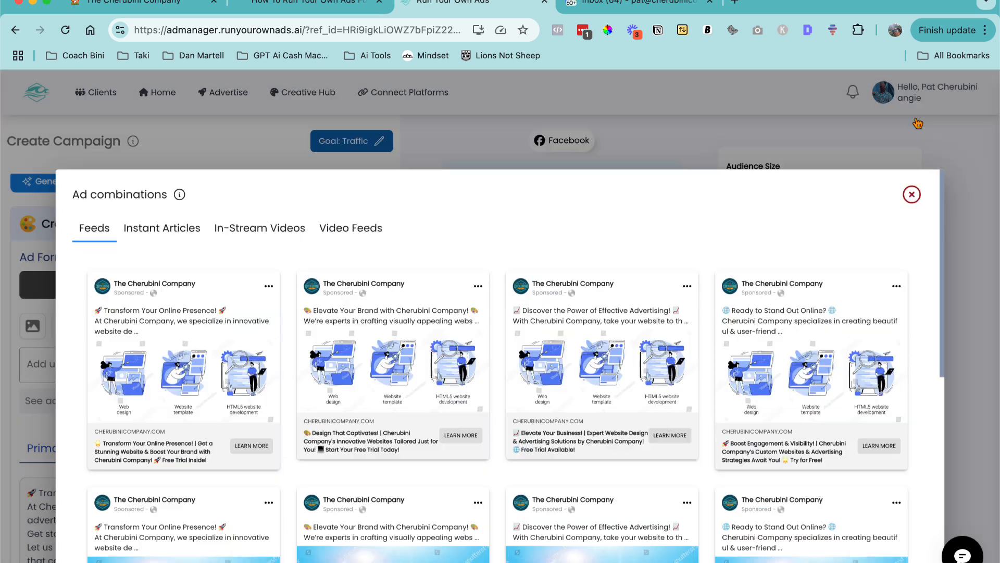
left_click(918, 123)
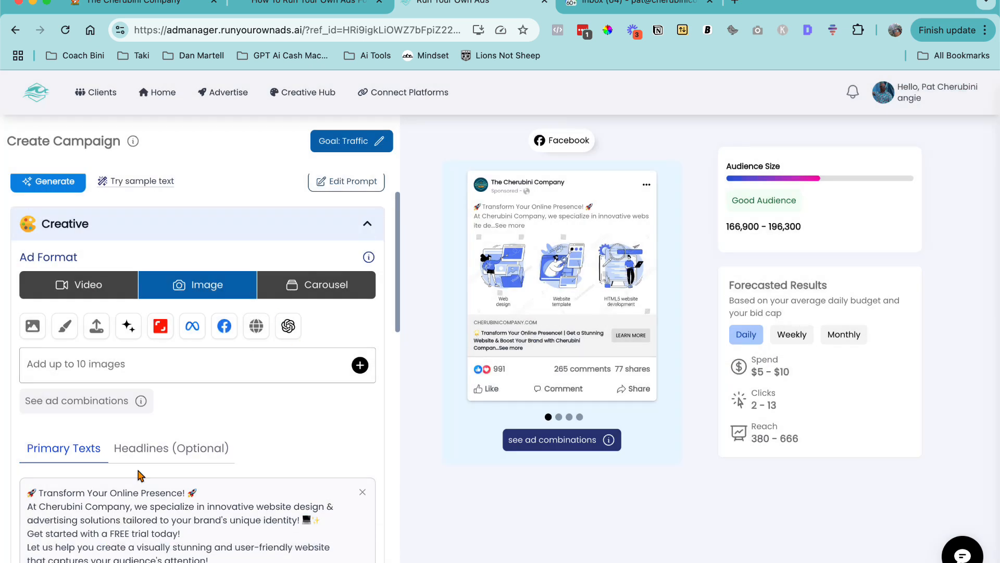
- Scroll through and read the generated primary text variations
scroll(139, 475, "down", 3)
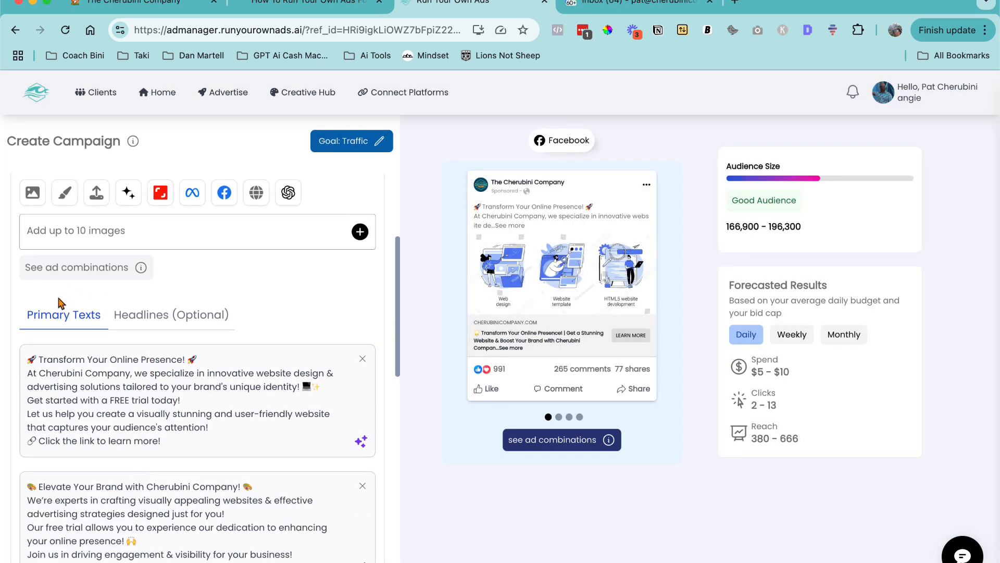
scroll(59, 302, "down", 1)
scroll(58, 302, "down", 1)
left_click_drag(29, 296, 290, 382)
scroll(290, 381, "down", 1)
scroll(291, 382, "down", 6)
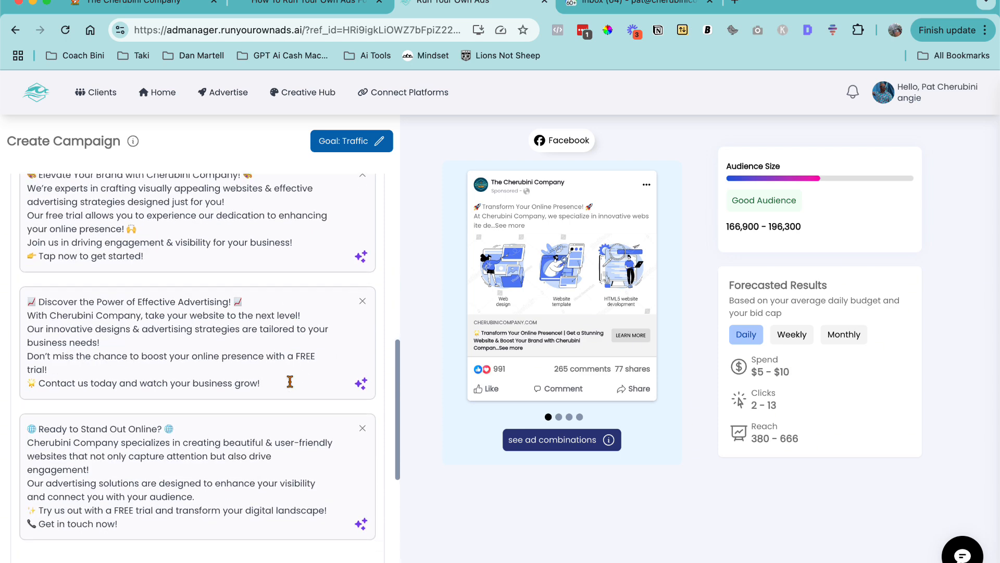
scroll(282, 380, "up", 4)
scroll(250, 362, "up", 2)
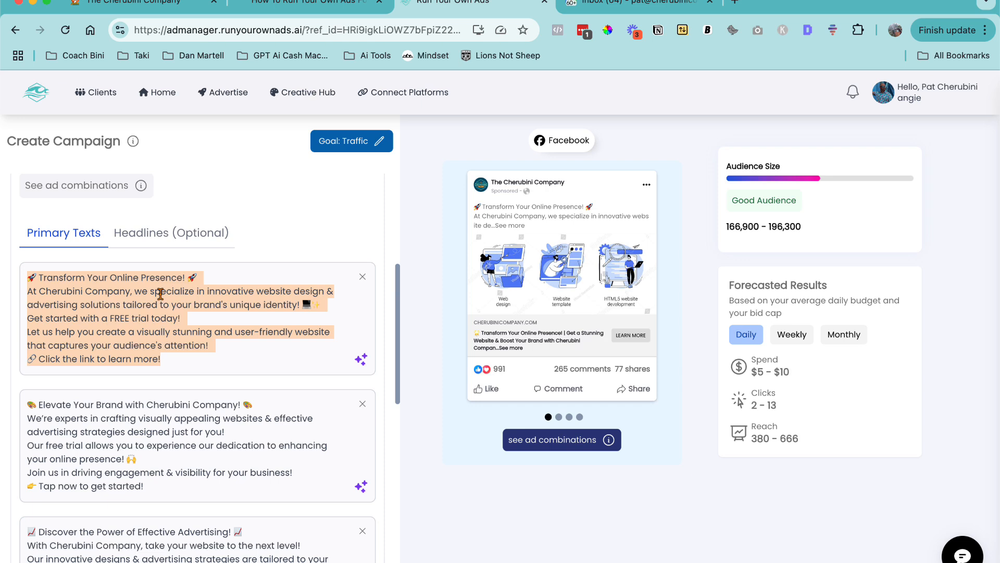
scroll(161, 294, "up", 5)
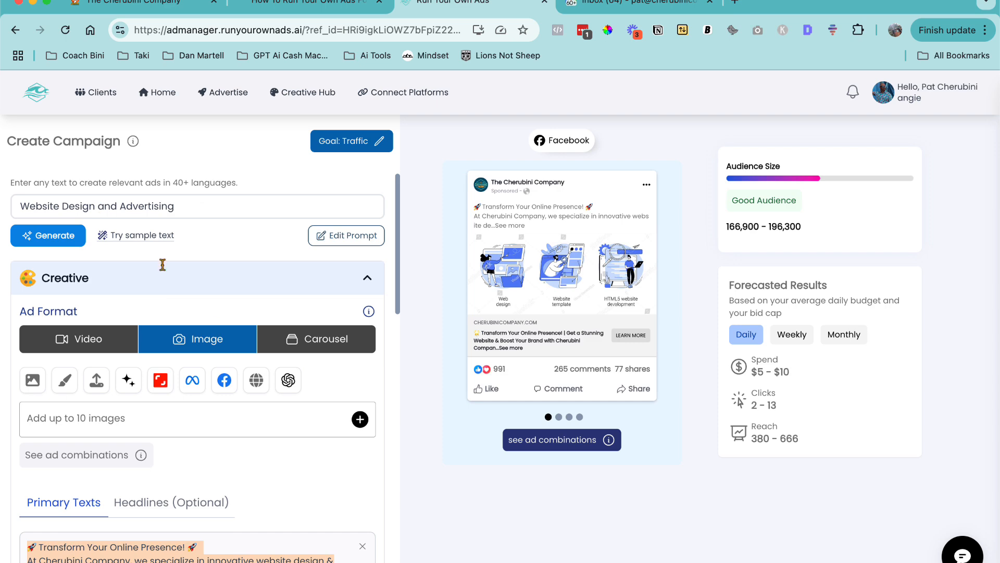
scroll(264, 312, "down", 6)
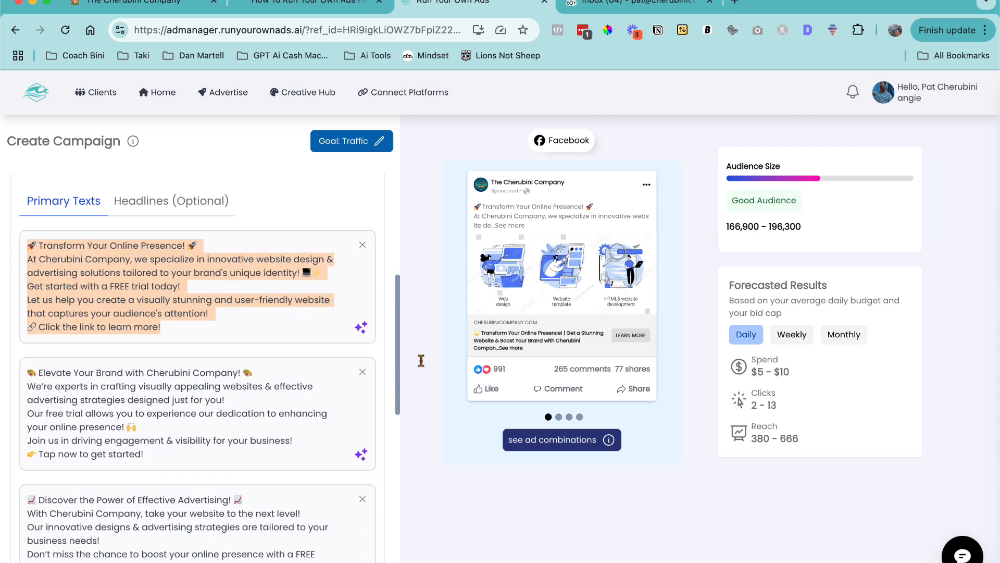
- Generate Humorous-tone rewrites of the first primary text and browse the suggestions without accepting one
left_click(362, 329)
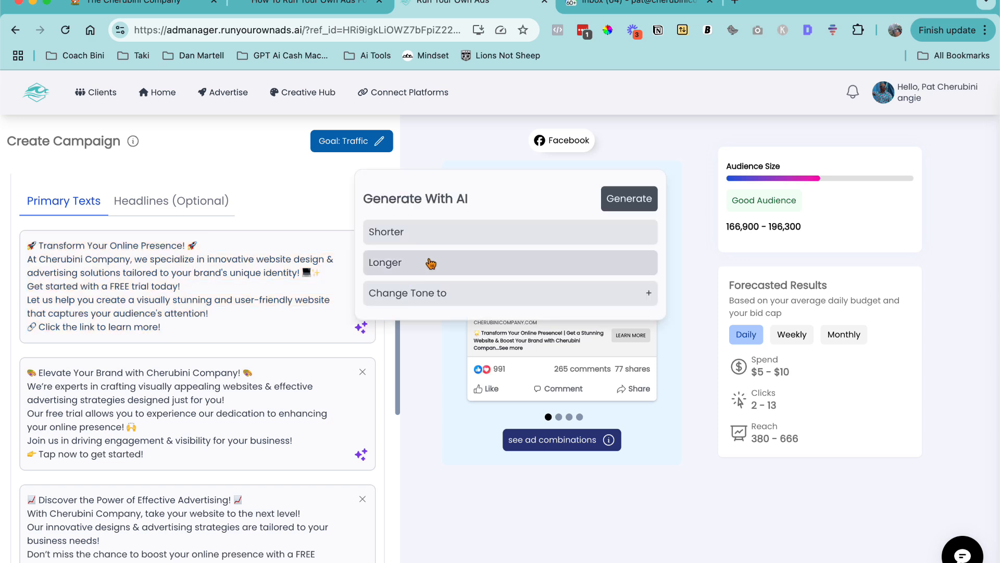
left_click(453, 292)
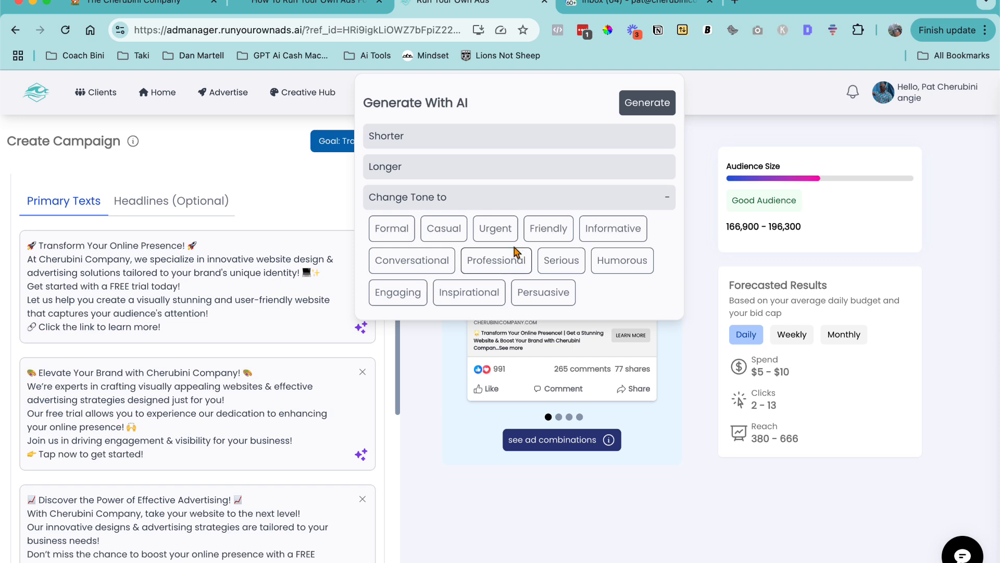
left_click(633, 264)
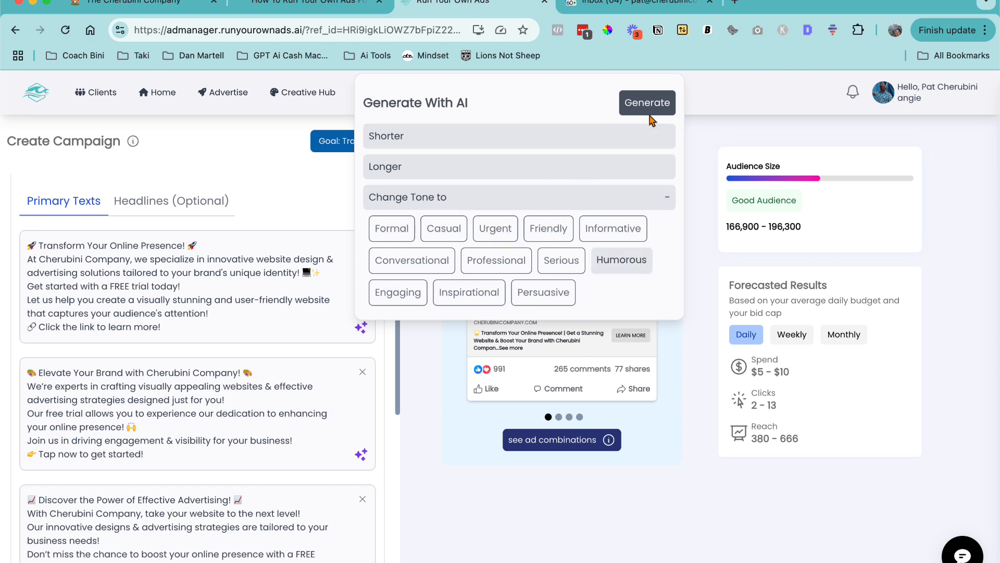
left_click(648, 104)
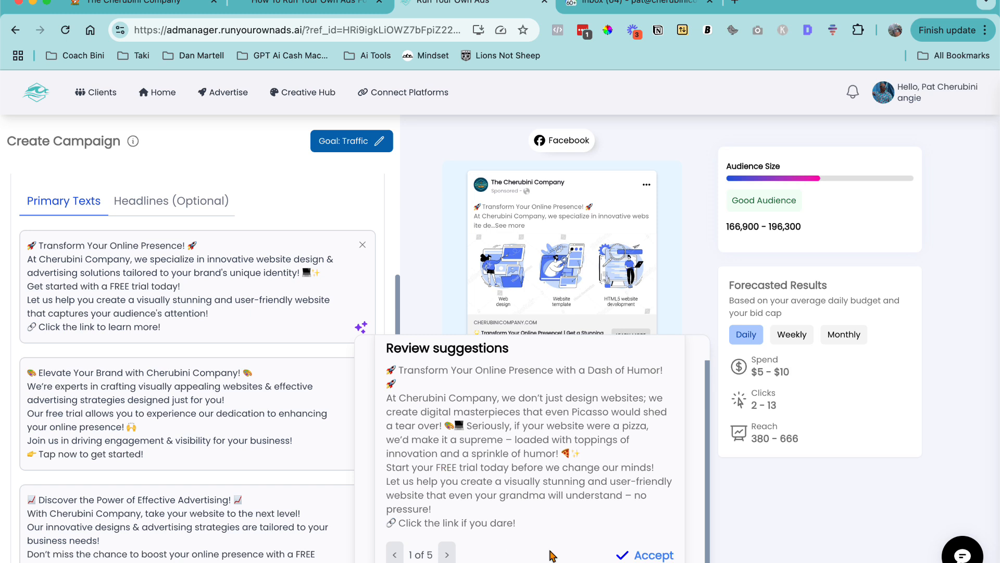
left_click(447, 555)
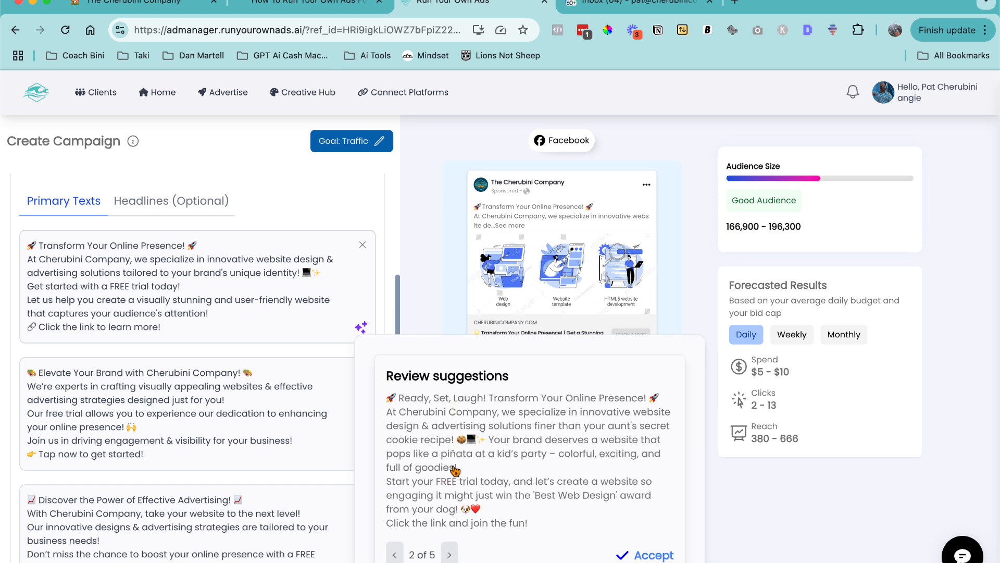
left_click(448, 556)
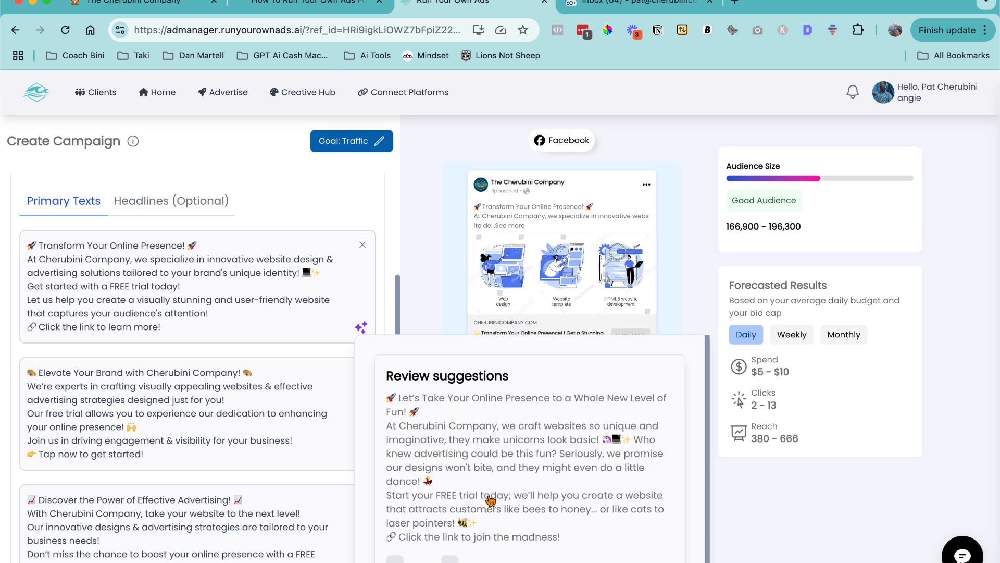
left_click(323, 306)
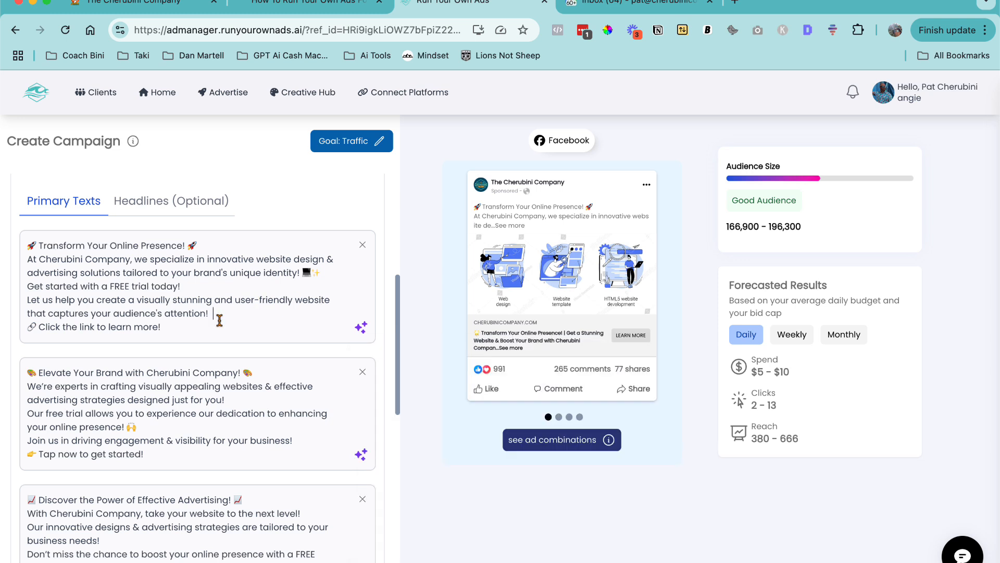
- Preview the ad combinations across the Feeds, Instant Articles, In-Stream Videos and Video Feeds placements
scroll(219, 319, "down", 4)
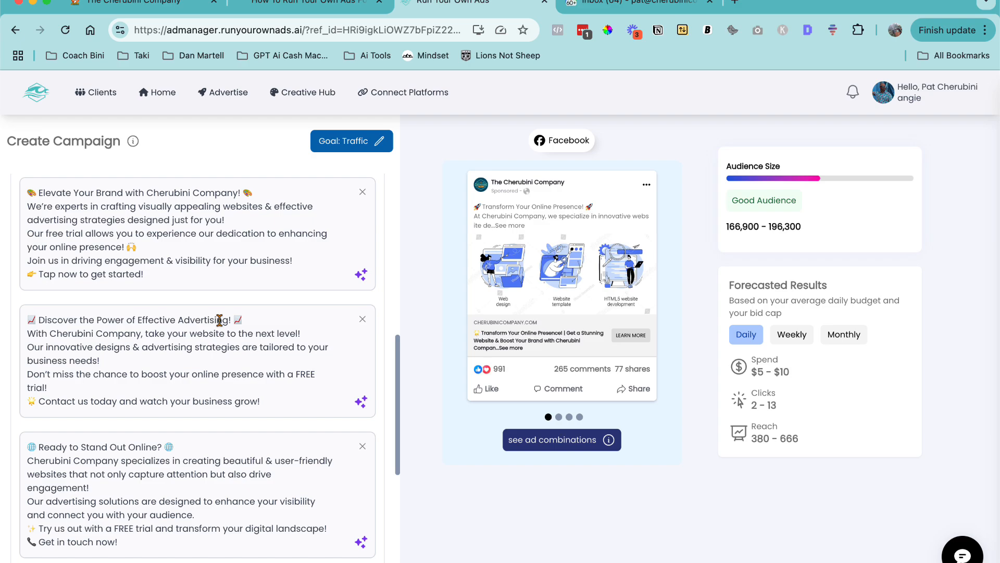
left_click(537, 448)
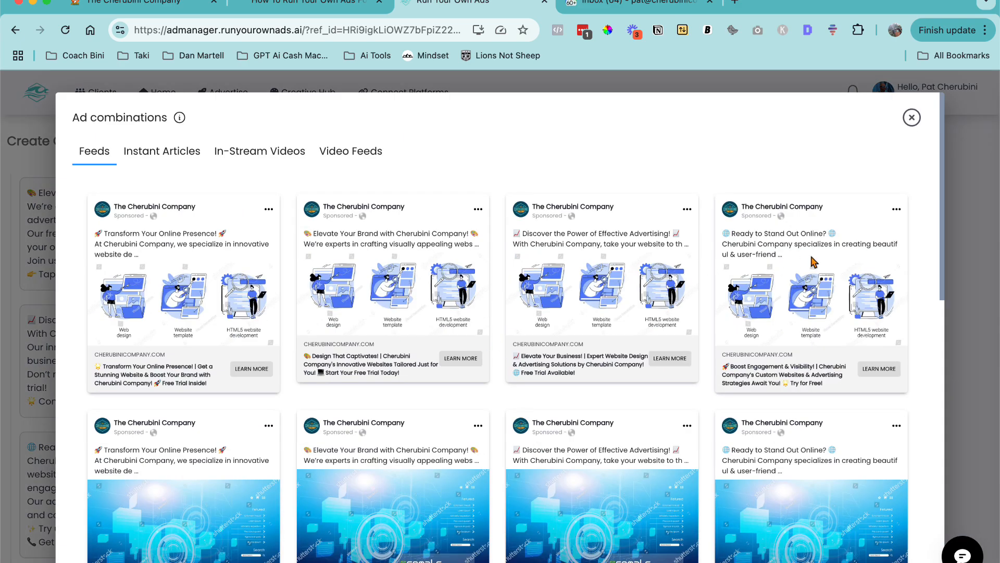
scroll(805, 260, "down", 3)
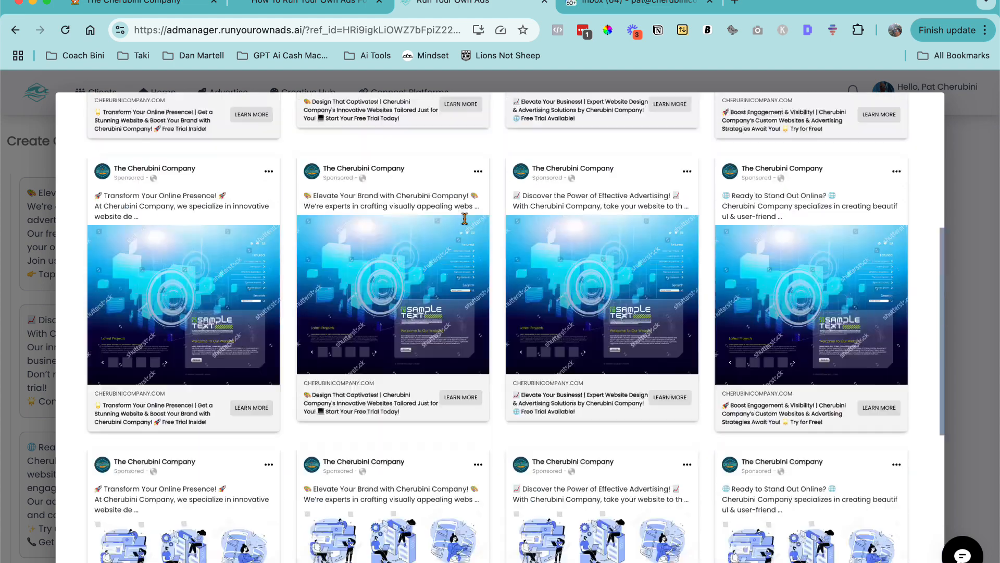
scroll(521, 182, "up", 3)
left_click(911, 119)
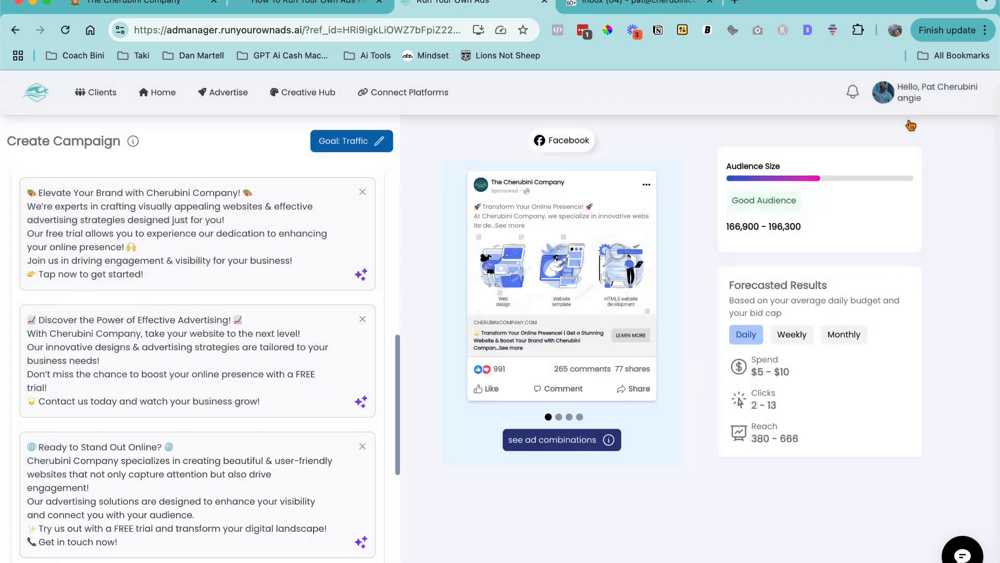
left_click(540, 439)
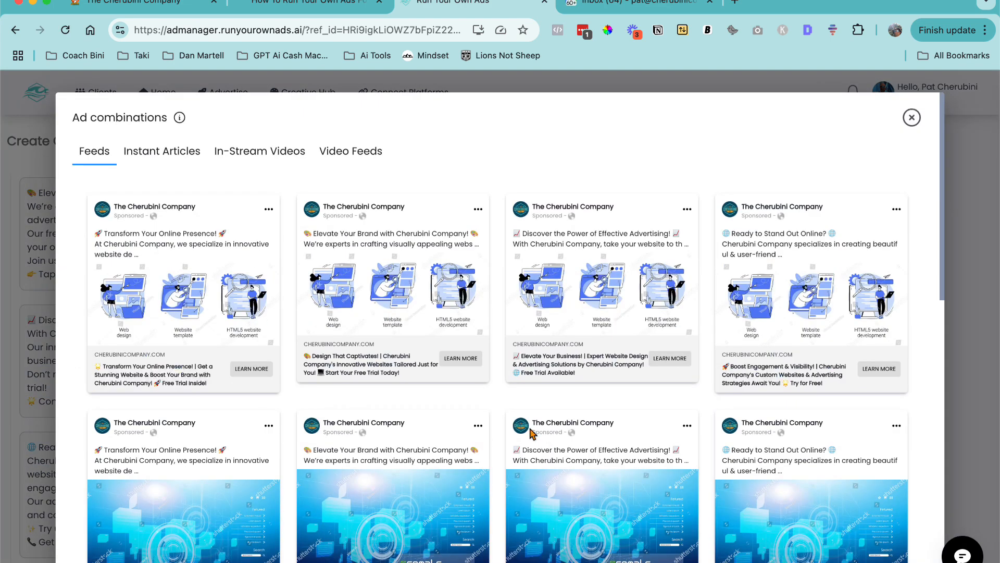
left_click(161, 151)
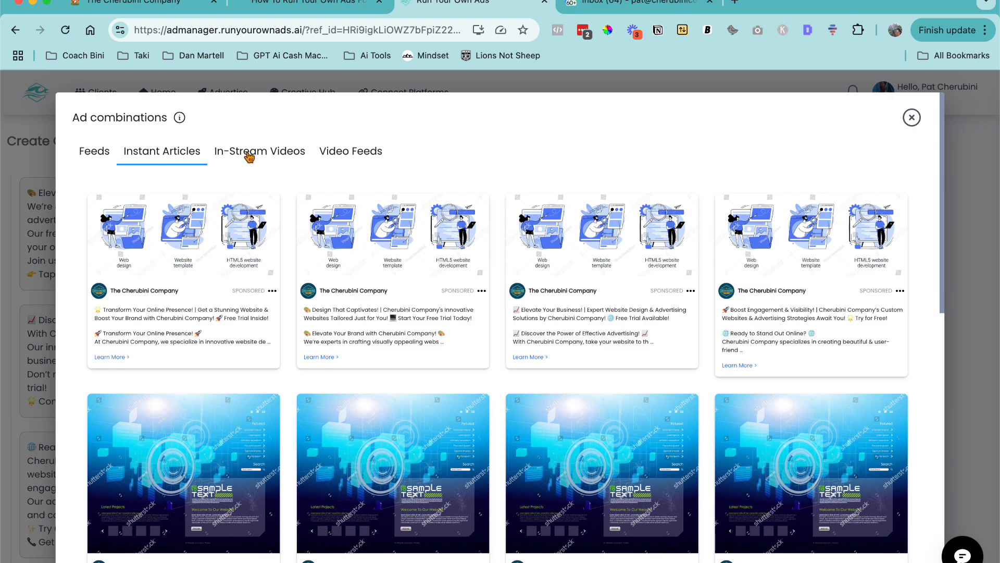
left_click(269, 152)
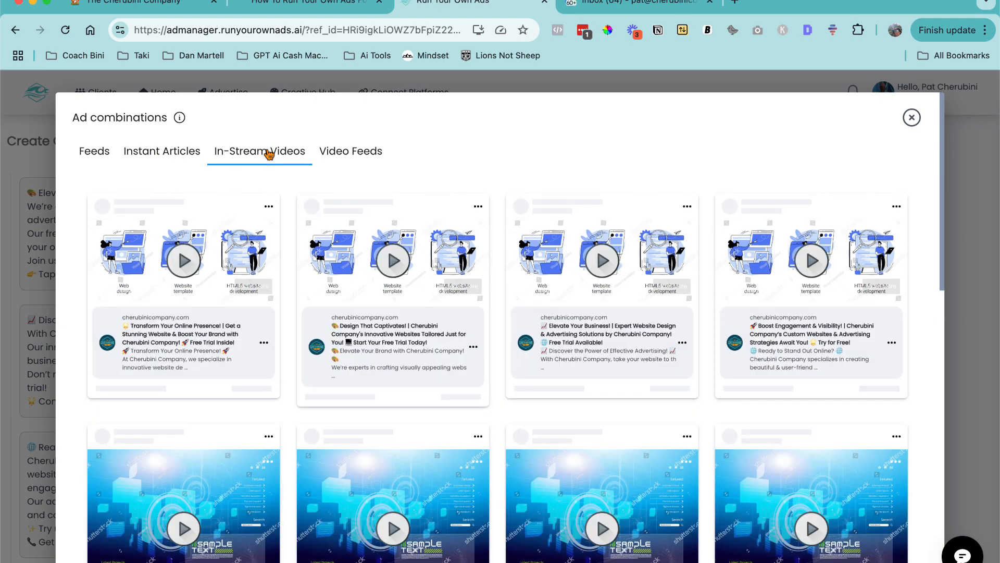
scroll(424, 291, "down", 5)
scroll(426, 295, "up", 5)
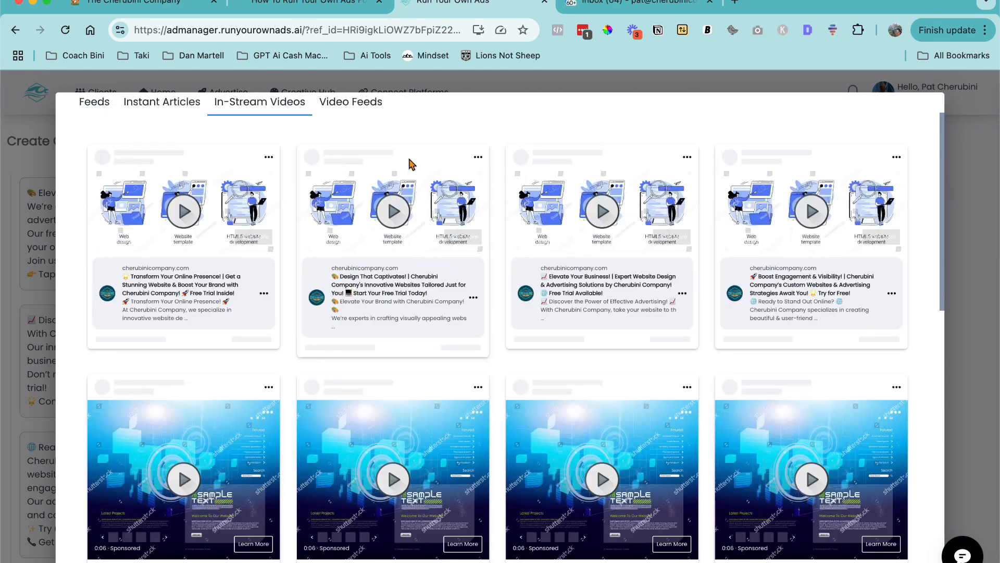
left_click(358, 102)
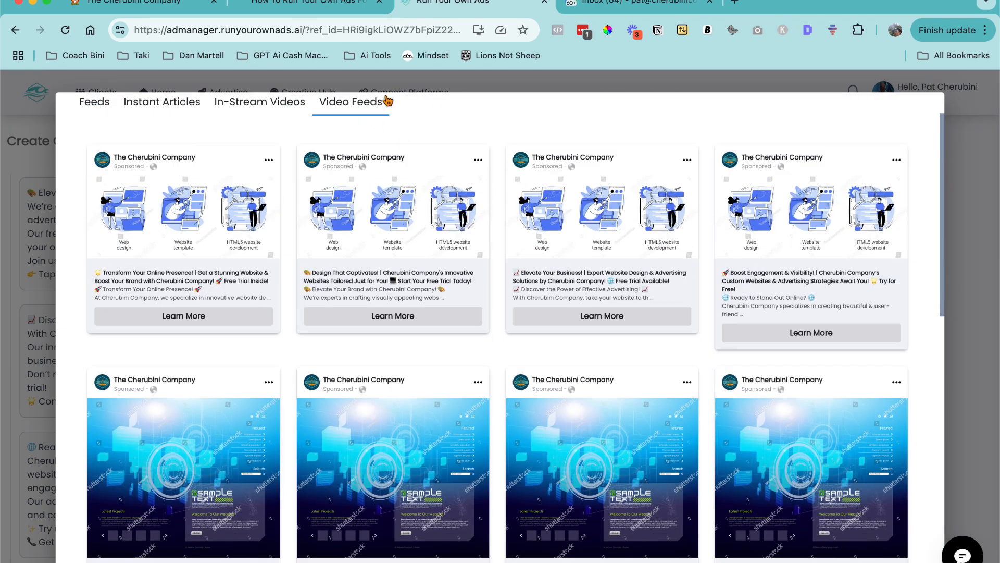
left_click(964, 200)
- Open the Call To Action list and browse its options
scroll(101, 335, "down", 8)
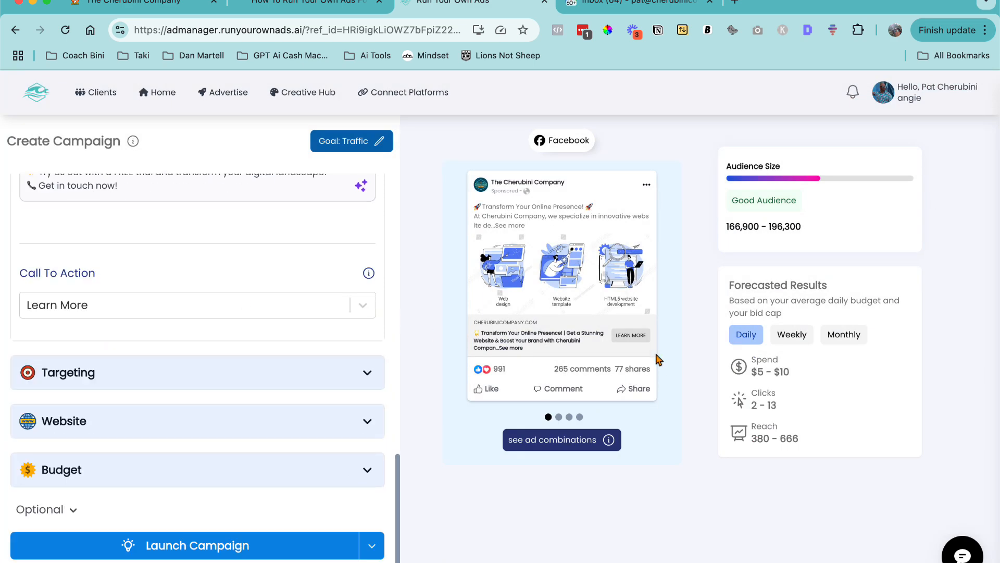
left_click(362, 305)
scroll(209, 349, "down", 5)
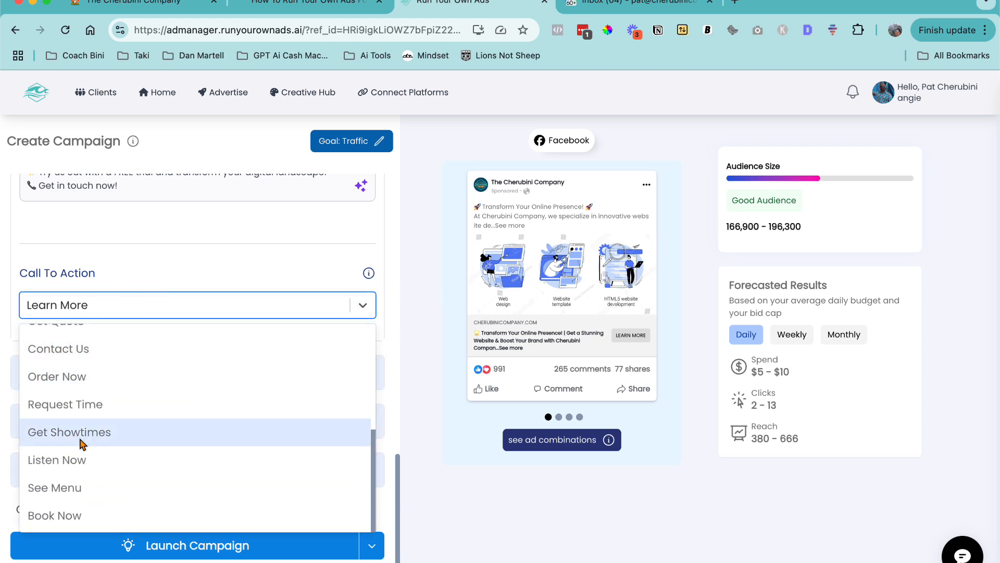
left_click(229, 265)
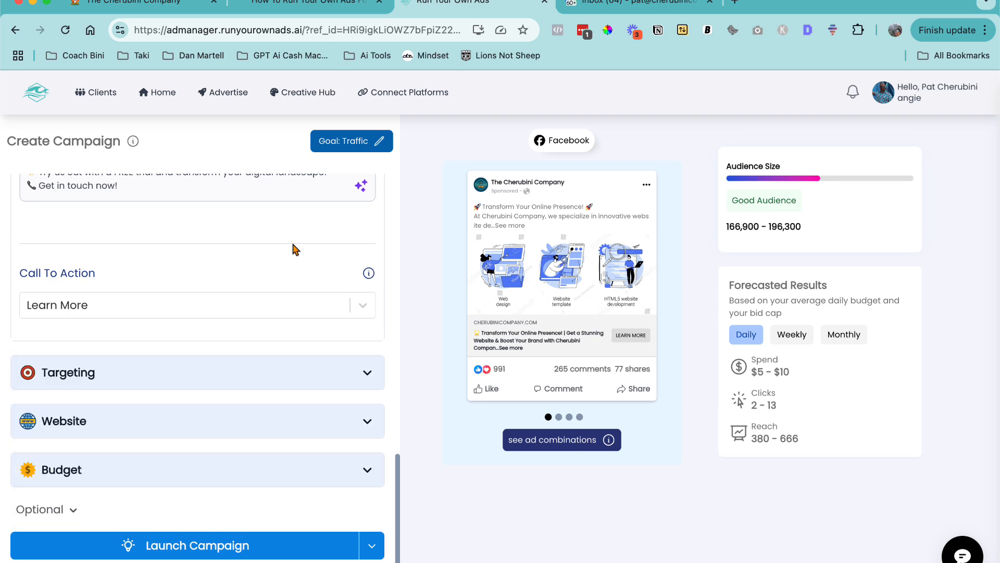
- Collapse the Creative section and expand Targeting to review the recommended audience, age, gender, location and placements
scroll(292, 250, "up", 9)
scroll(295, 249, "up", 7)
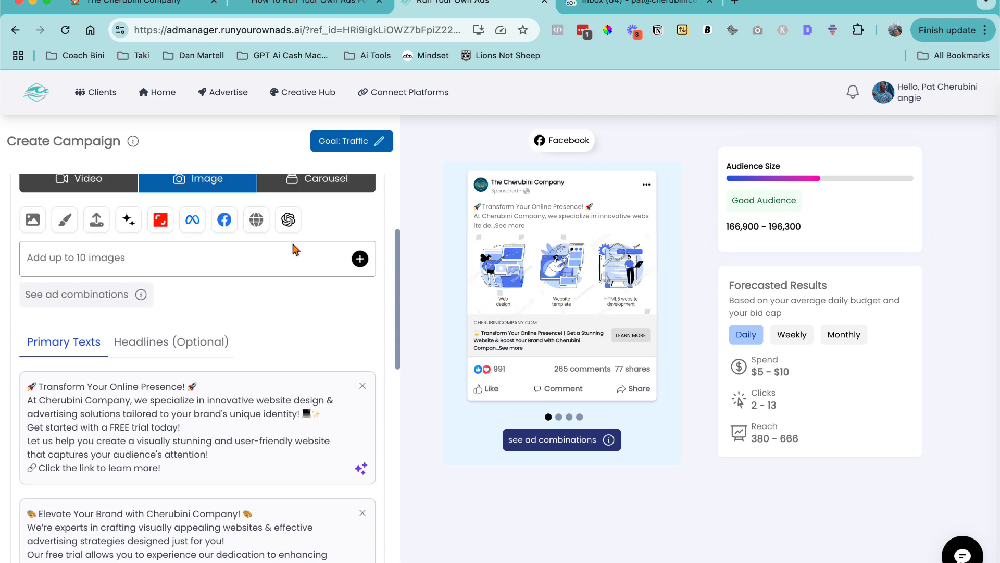
left_click(368, 246)
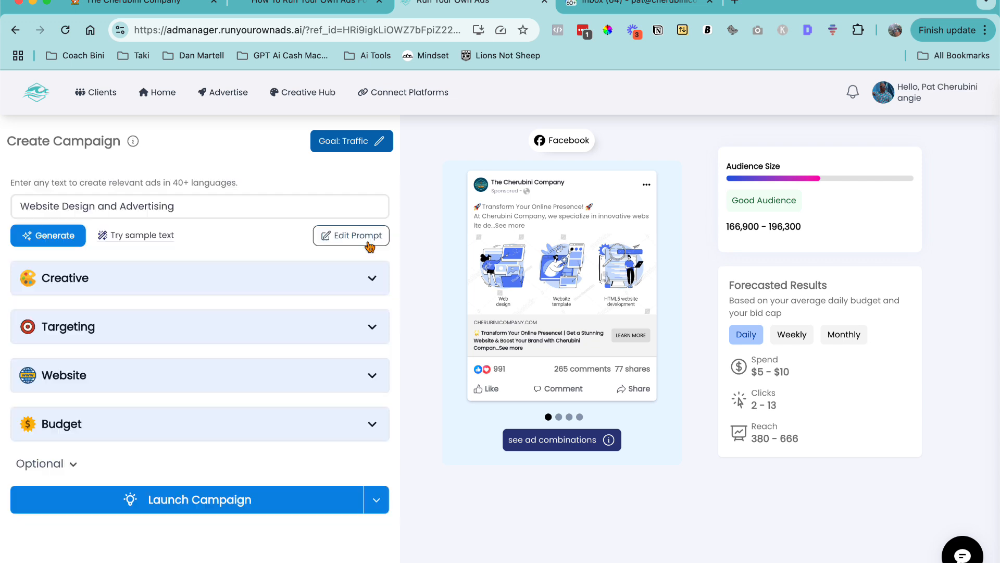
left_click(368, 328)
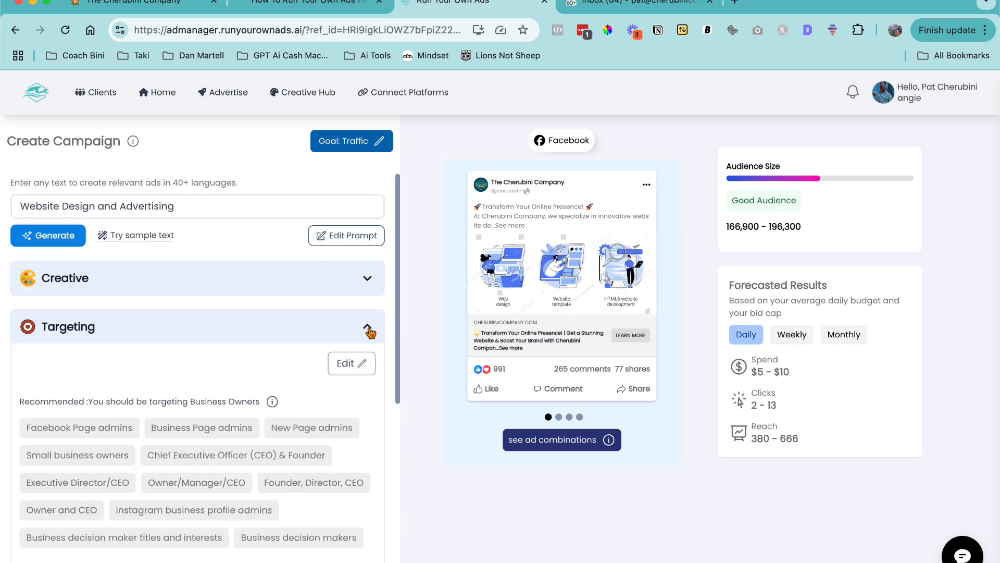
scroll(371, 331, "down", 1)
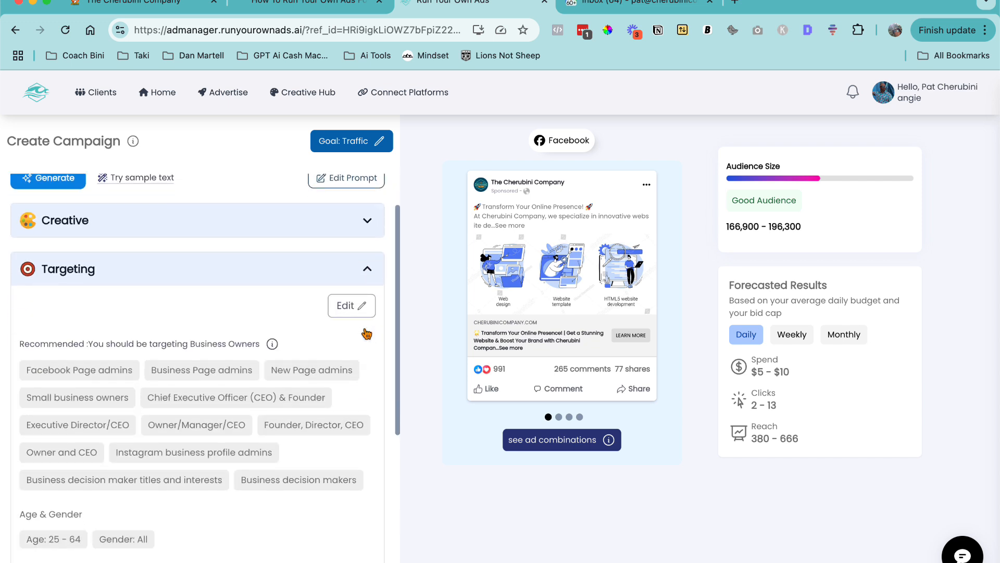
scroll(137, 356, "down", 1)
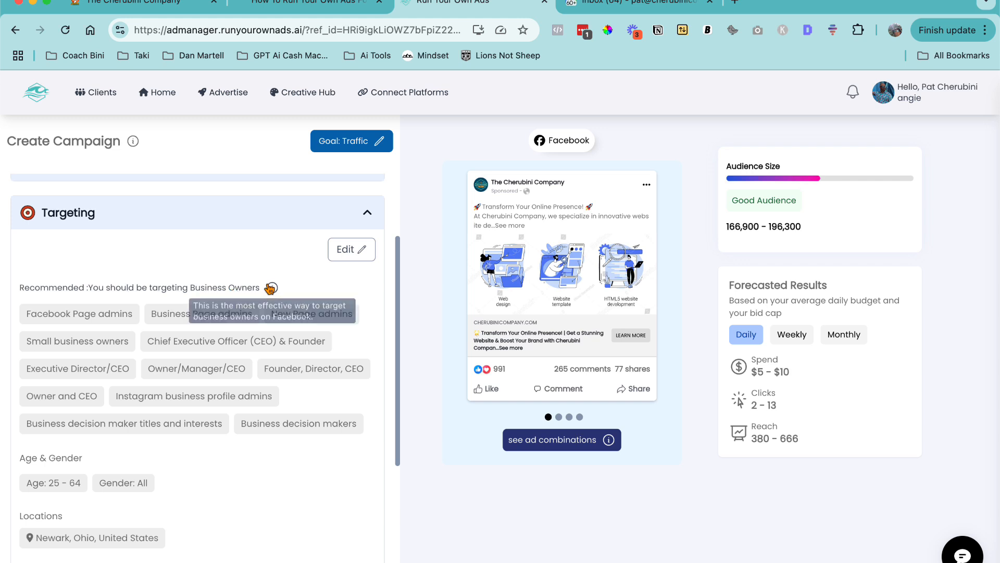
scroll(83, 456, "down", 2)
scroll(83, 452, "down", 2)
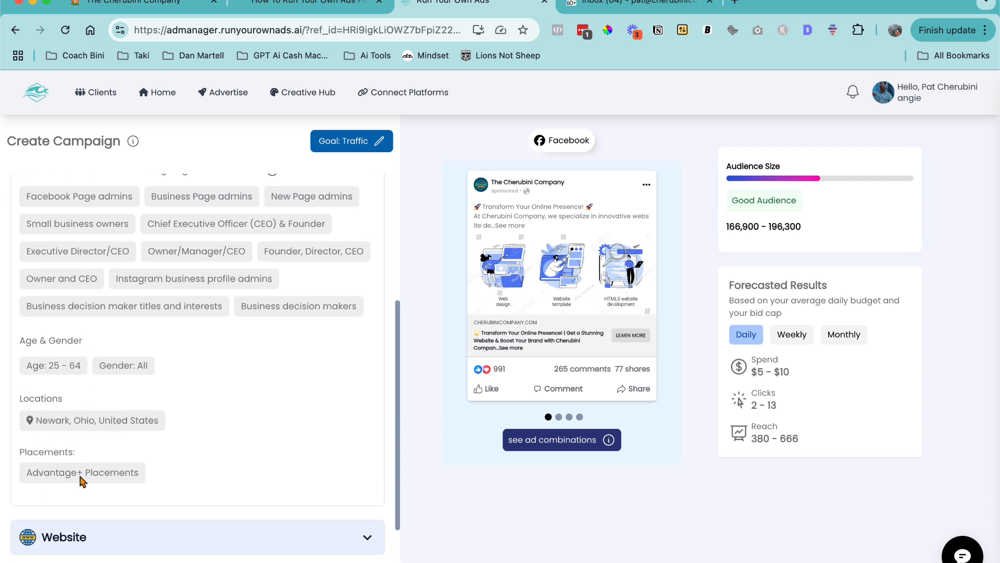
- Open the targeting editor and add the suggested Web design (websites) interest to the business owners audience
scroll(201, 449, "up", 3)
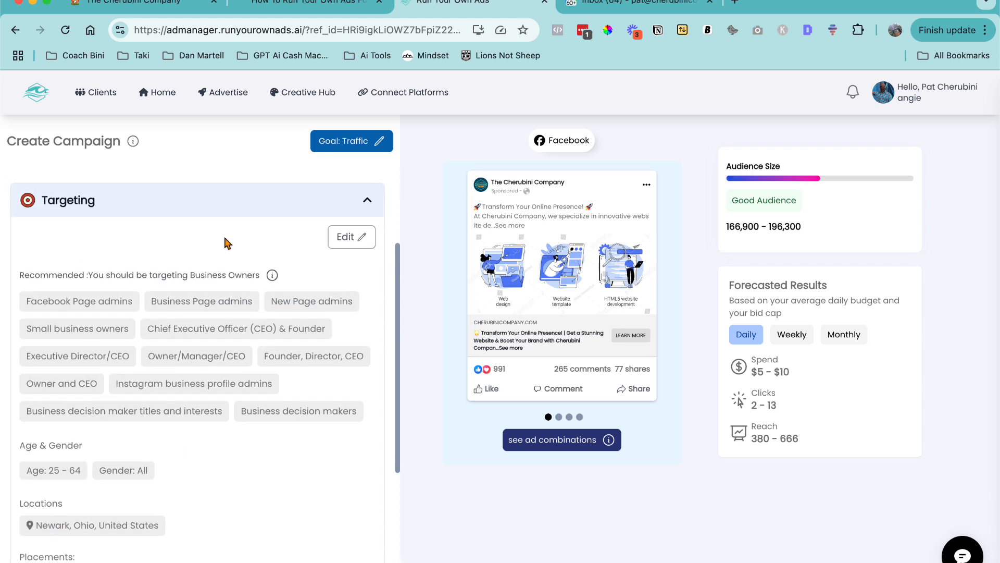
left_click(364, 238)
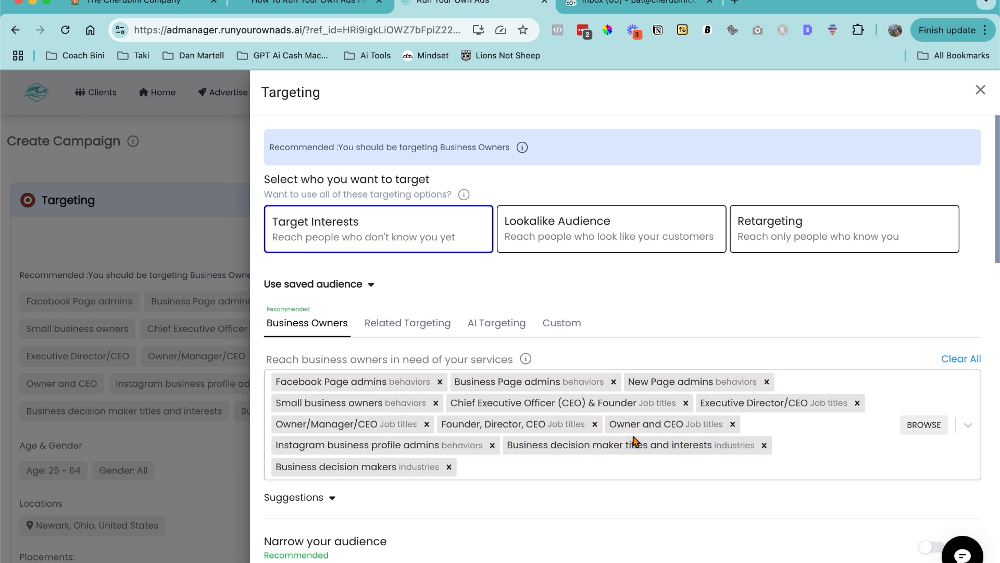
scroll(549, 477, "down", 1)
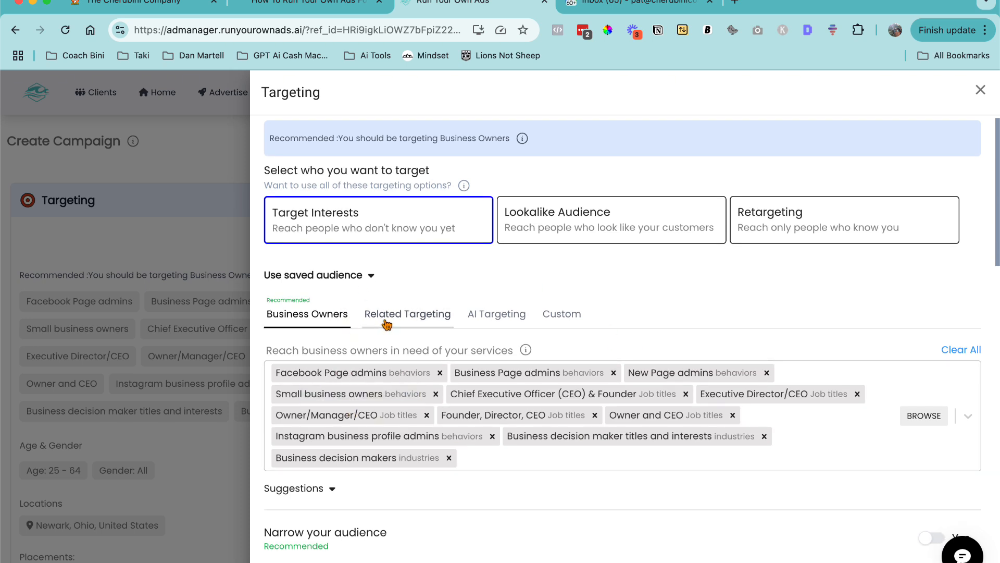
scroll(384, 329, "down", 5)
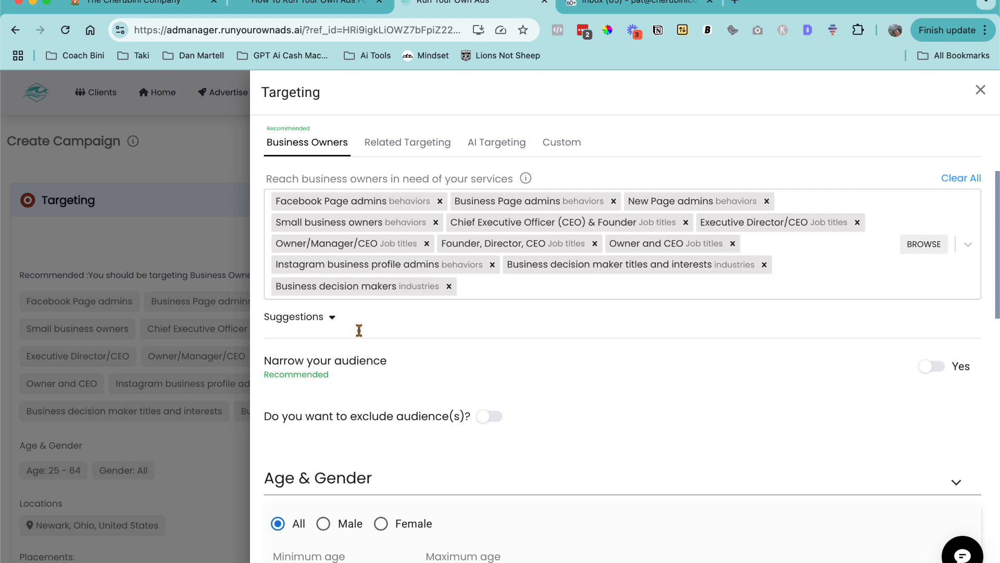
left_click(332, 318)
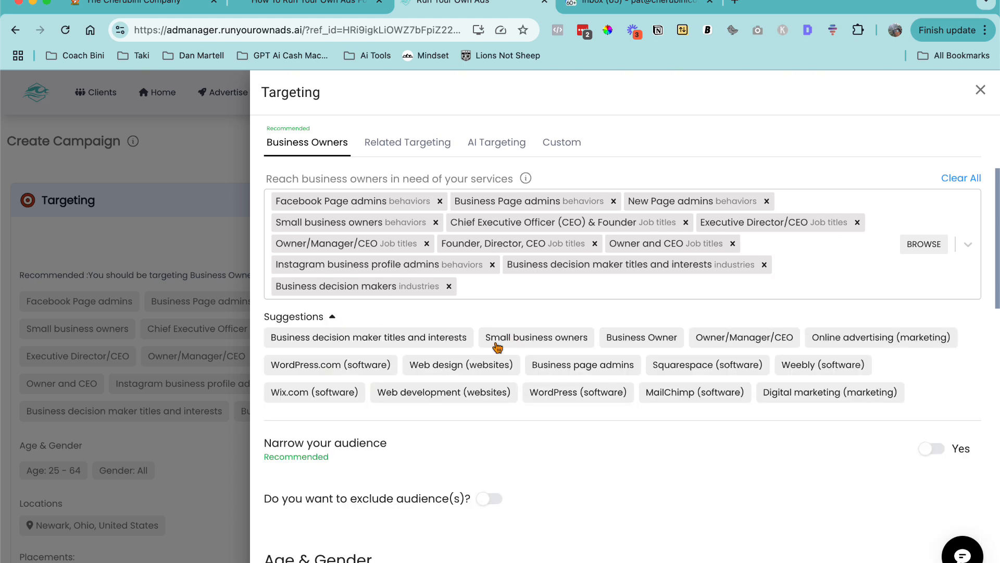
left_click(437, 367)
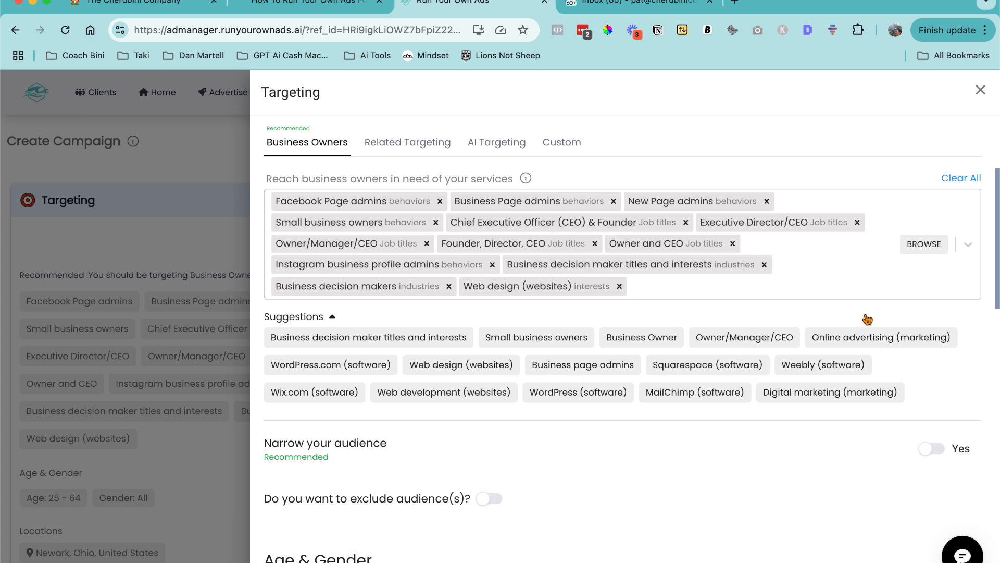
- Review the narrowing and exclusion options and the minimum age list without changing them
scroll(789, 271, "down", 5)
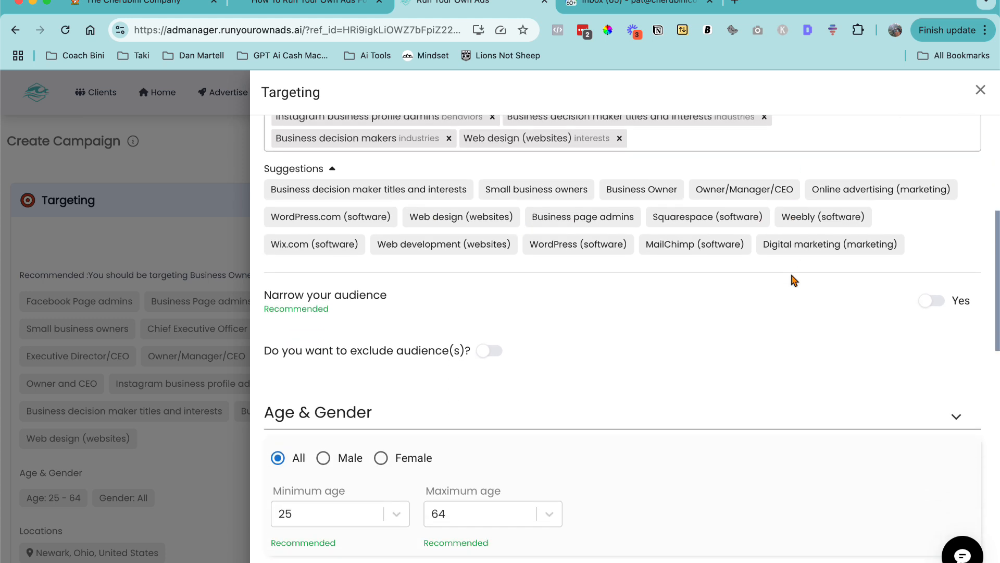
scroll(792, 279, "down", 4)
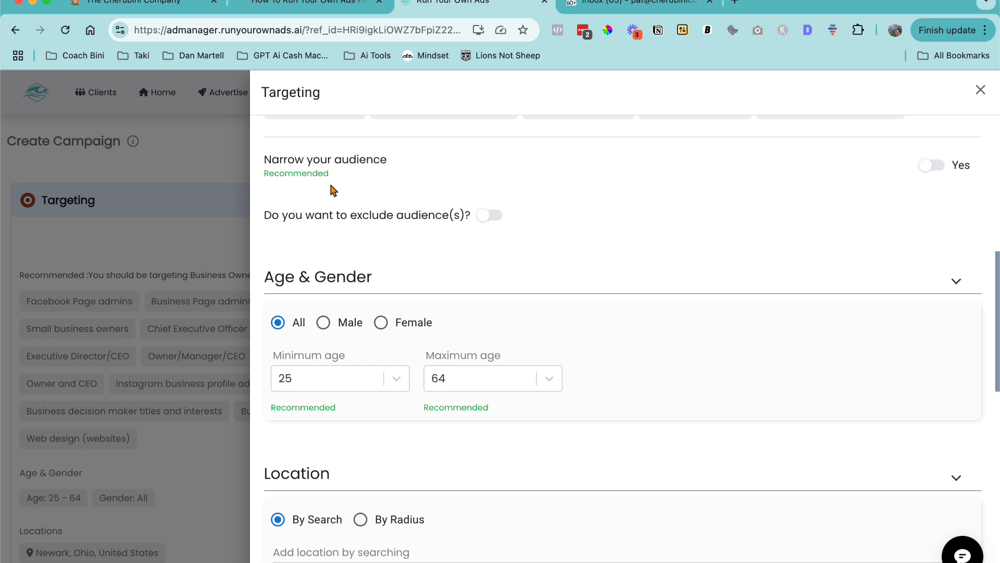
left_click_drag(269, 159, 371, 161)
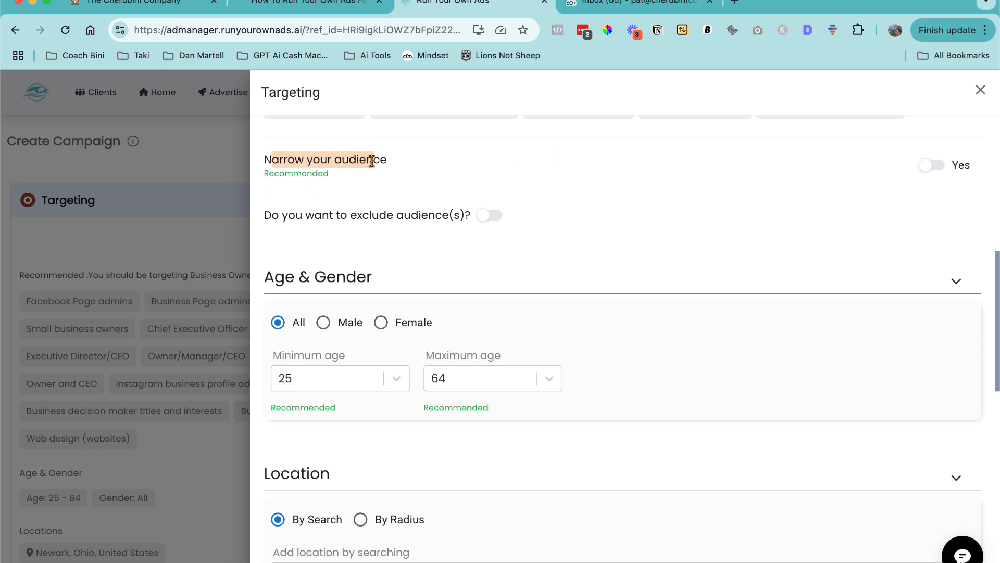
left_click_drag(306, 215, 457, 218)
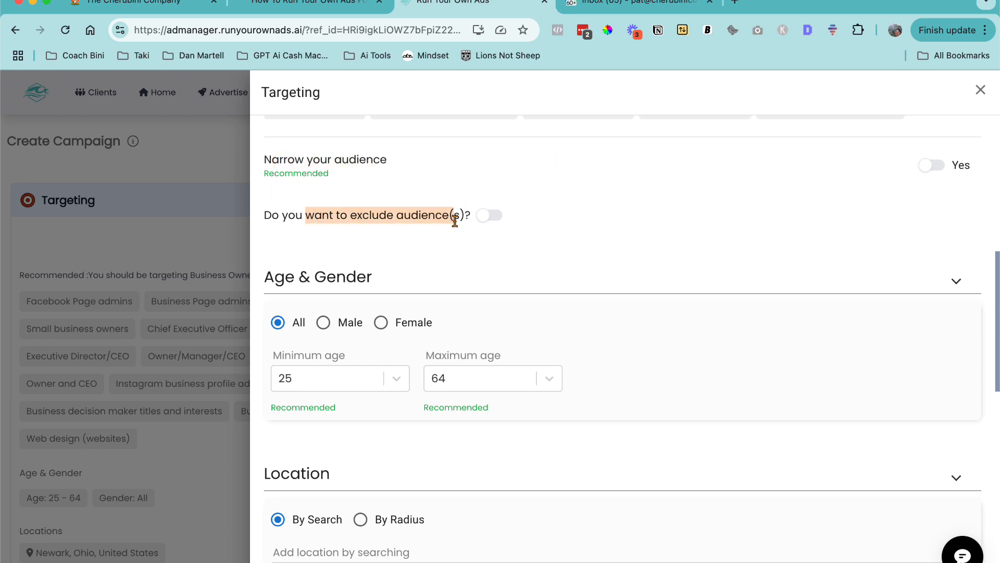
scroll(408, 260, "down", 3)
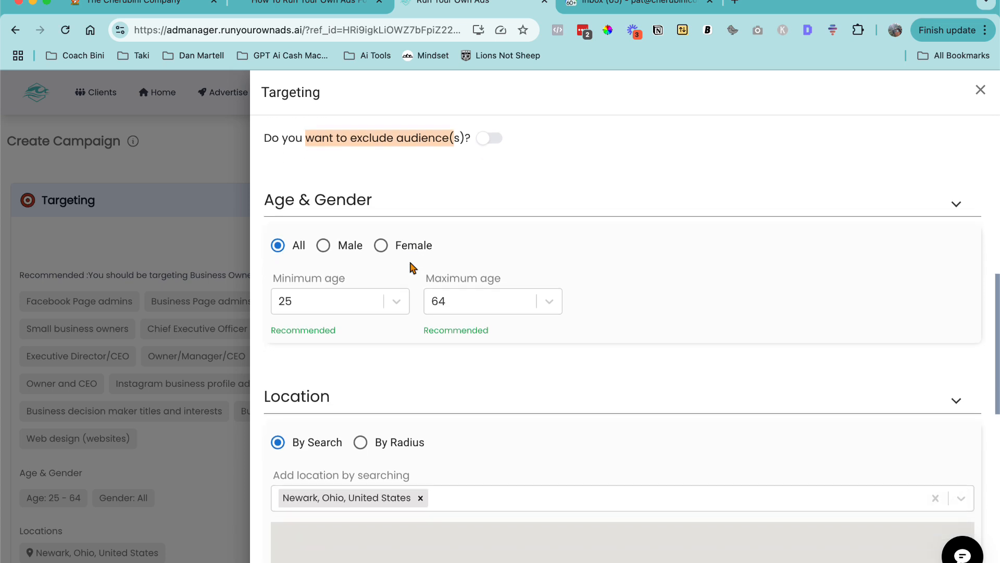
scroll(410, 266, "up", 1)
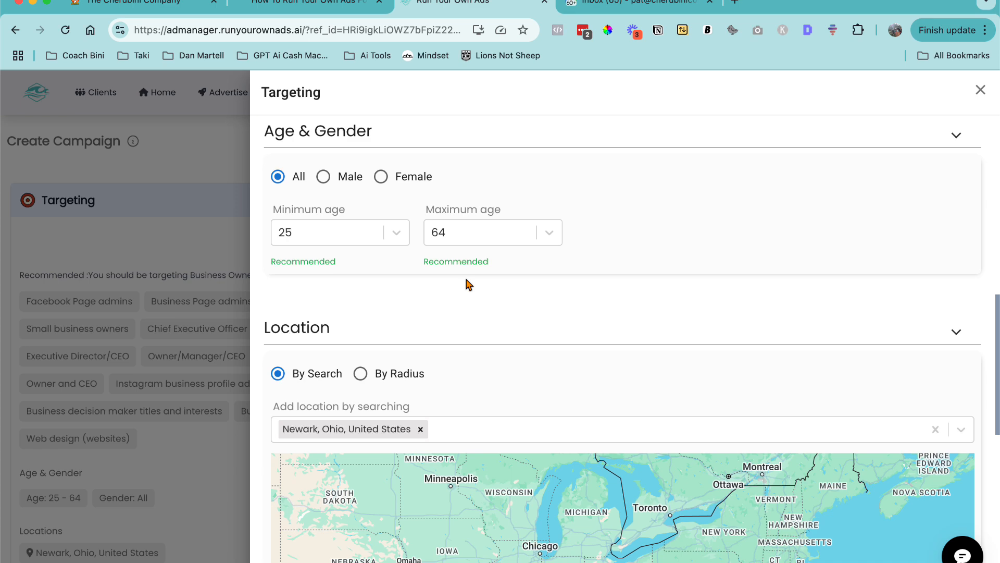
left_click(319, 239)
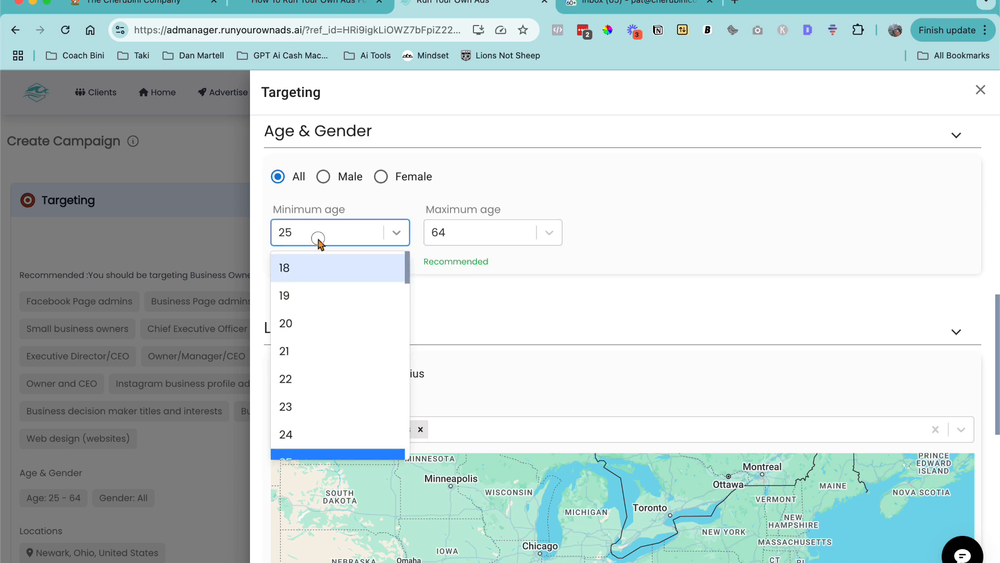
left_click(448, 292)
- Zoom and pan the location map in on the Newark, Ohio pin
scroll(449, 292, "down", 4)
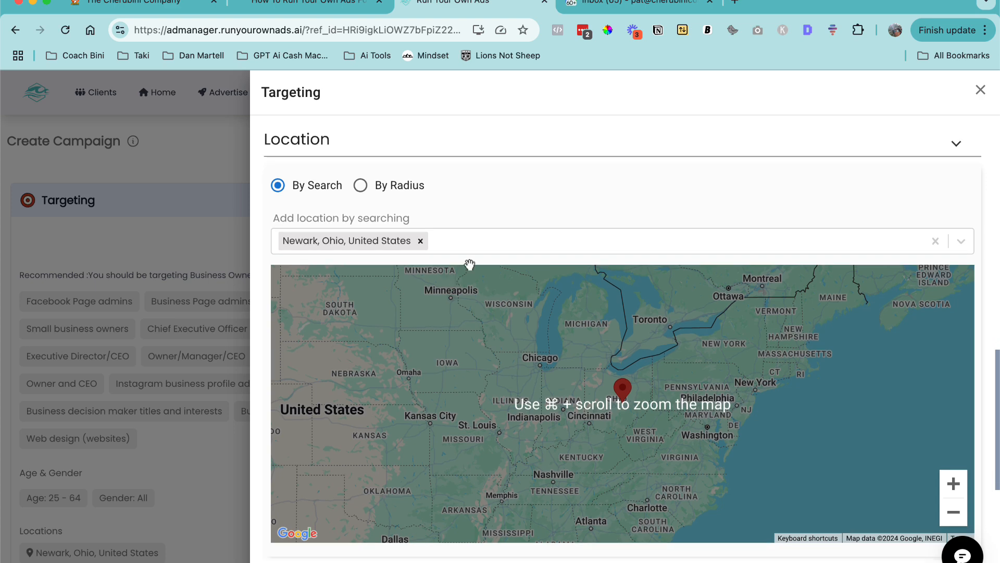
scroll(262, 248, "down", 2)
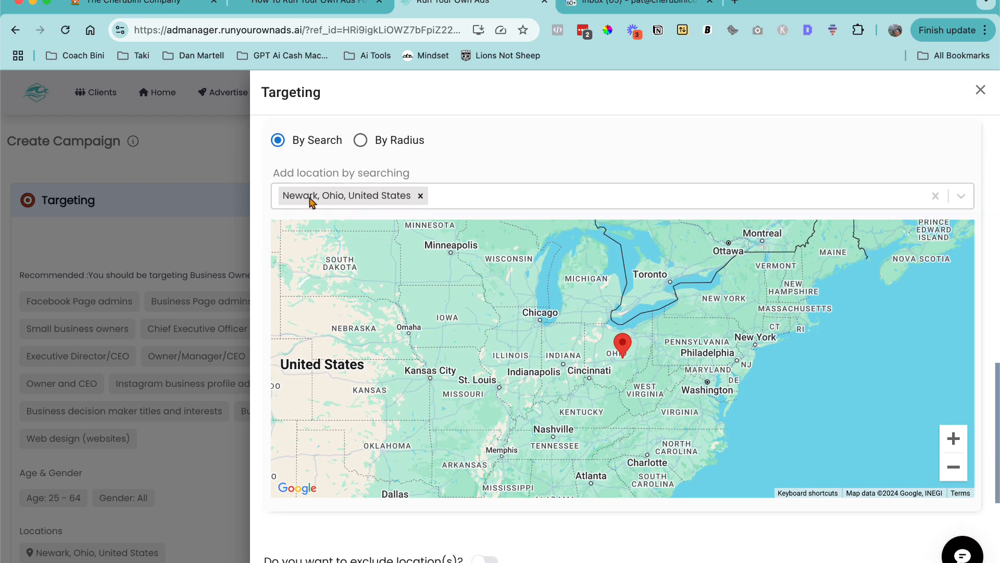
left_click(954, 438)
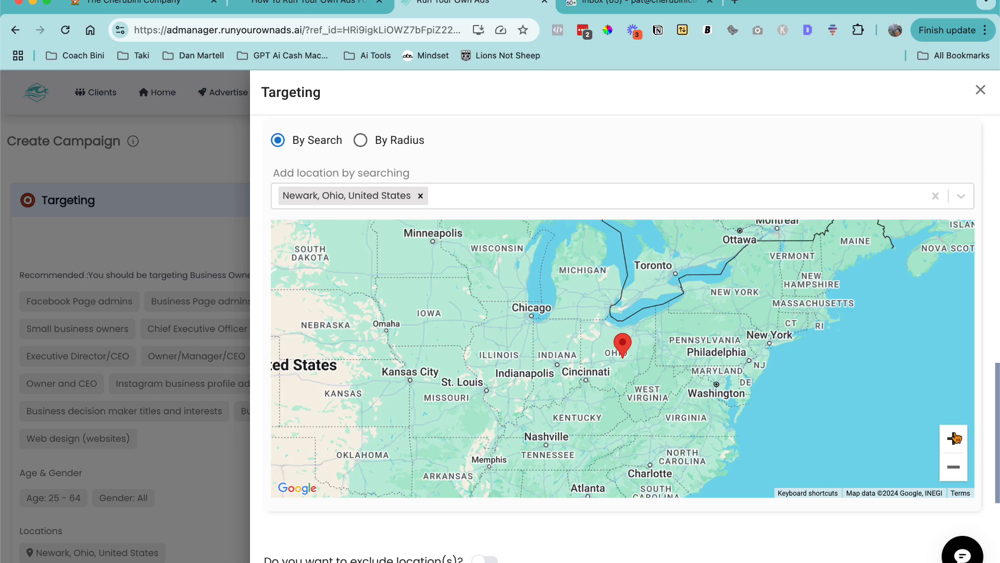
left_click(953, 438)
left_click(953, 438)
left_click(954, 438)
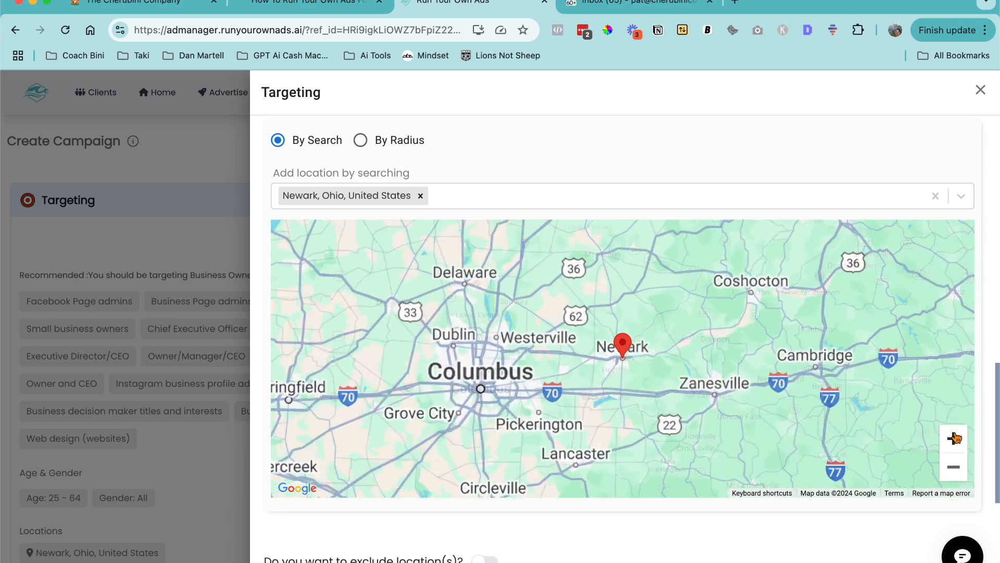
left_click(953, 437)
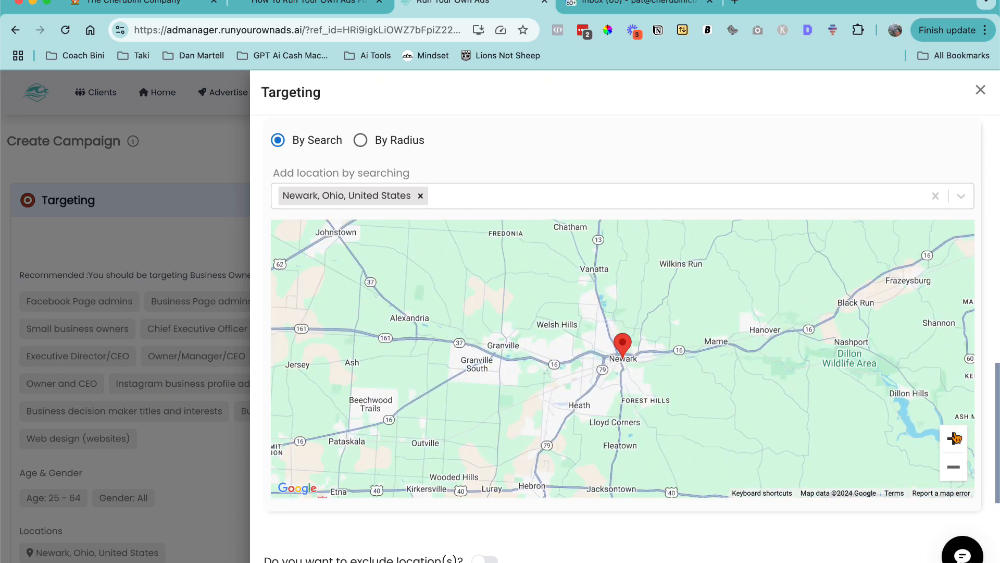
left_click(953, 438)
left_click_drag(745, 364, 700, 341)
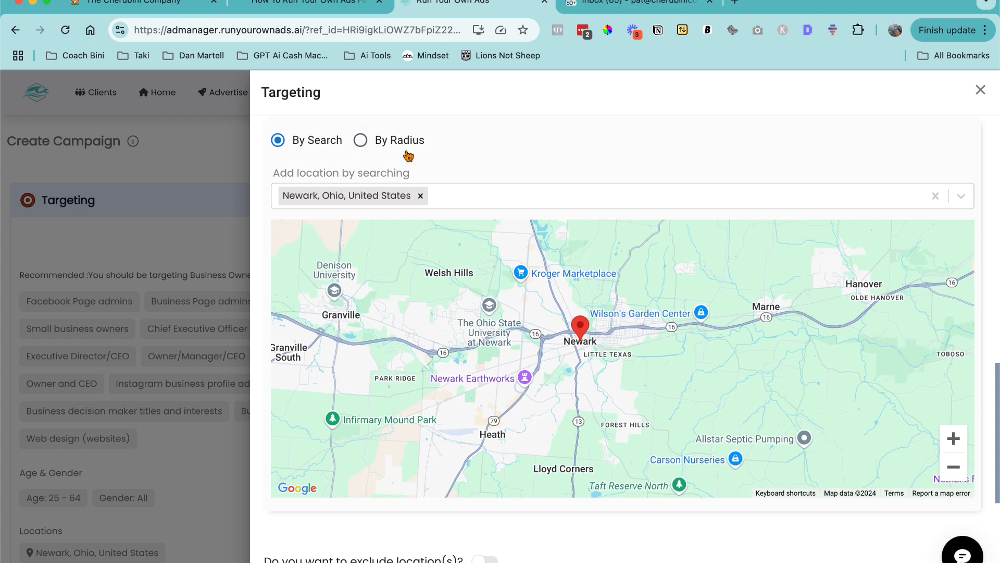
- Search for 4321 and add ZIP code 43216 as a location, zooming the map to it
left_click(446, 198)
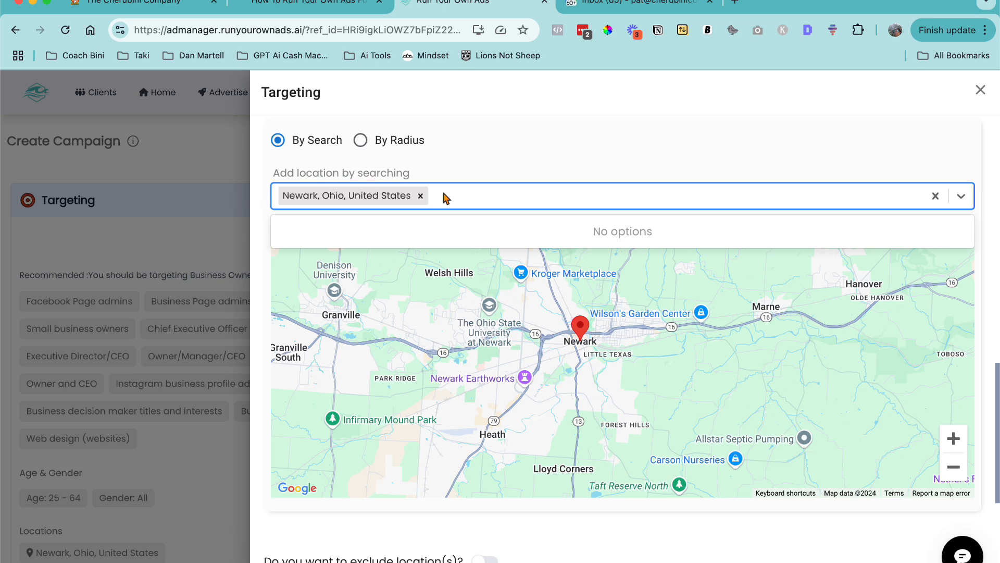
type("43216")
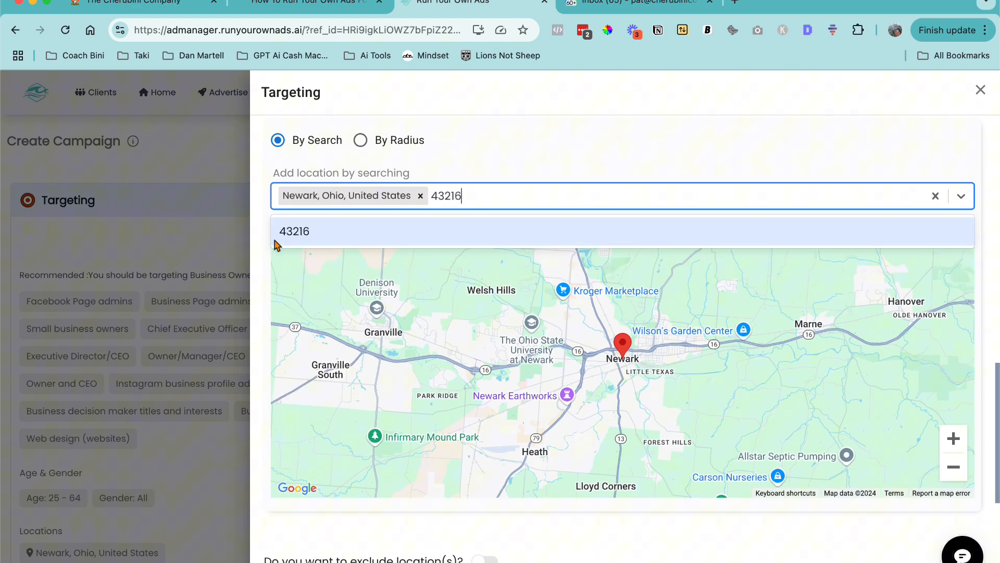
left_click(290, 232)
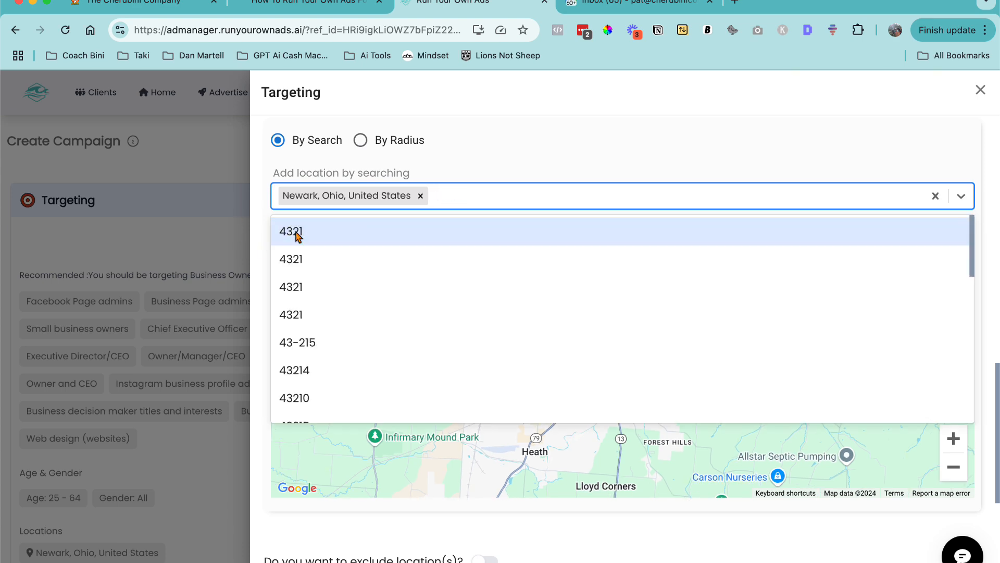
left_click(469, 170)
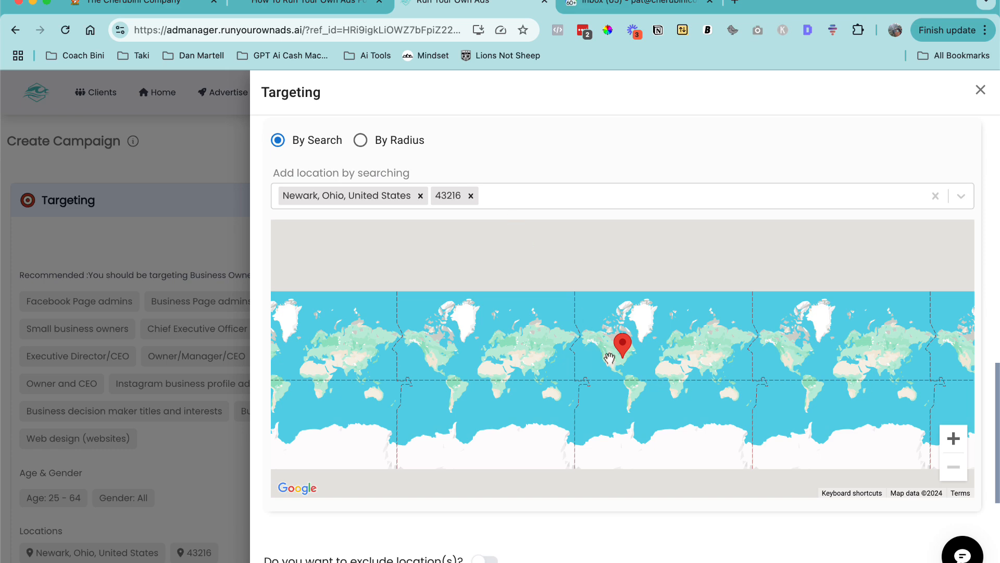
left_click(954, 439)
left_click(952, 439)
left_click(953, 439)
left_click(952, 439)
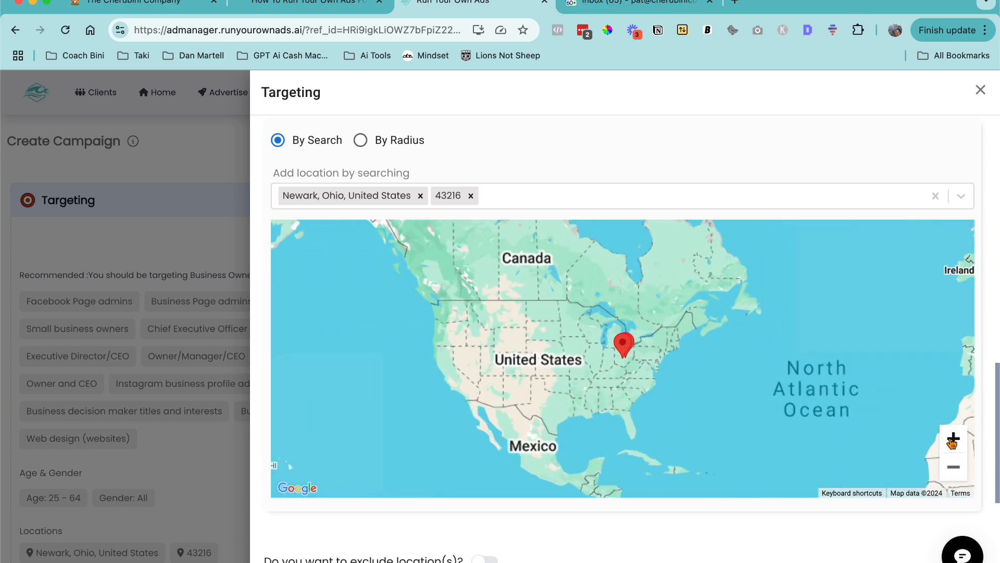
left_click(952, 439)
left_click(953, 439)
left_click(952, 439)
left_click(953, 439)
left_click(953, 439)
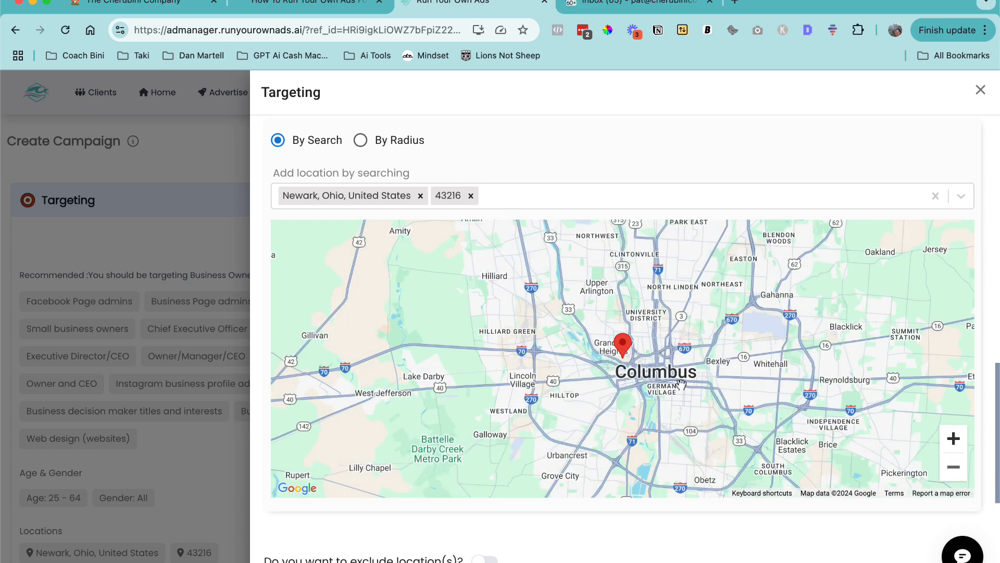
- Remove the 43216 and Newark, Ohio locations and switch location targeting to By Radius
left_click(471, 197)
left_click(420, 196)
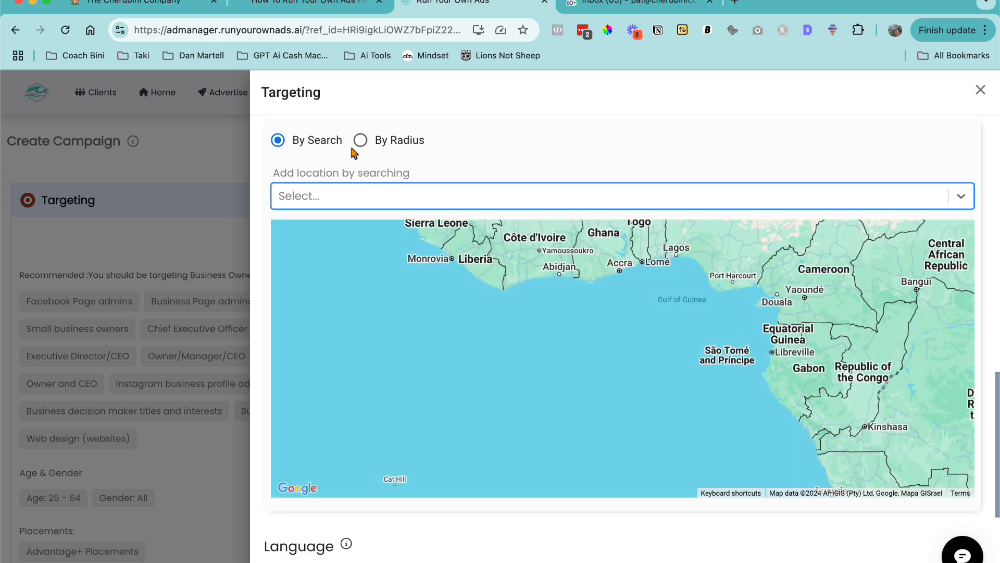
left_click(360, 144)
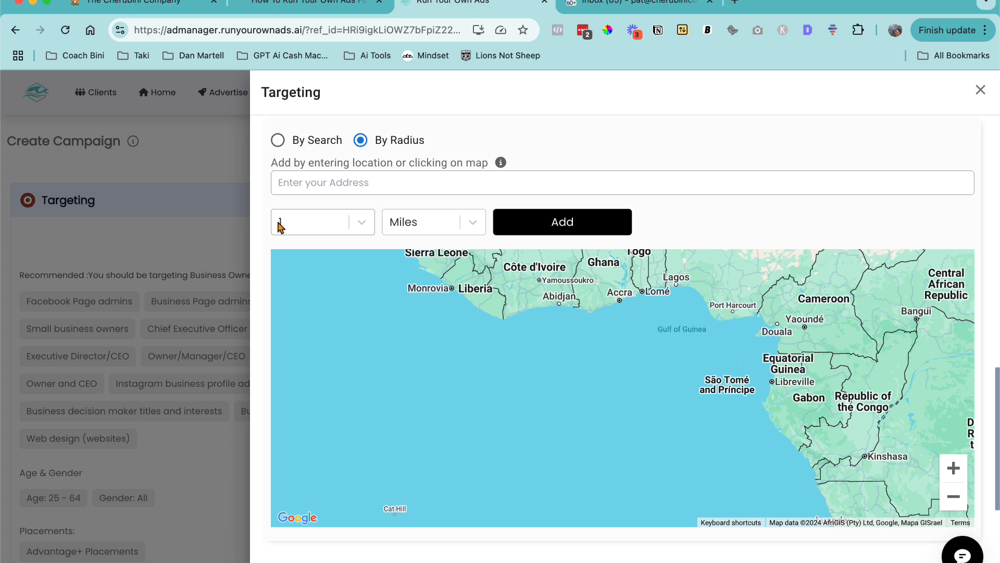
- Add columbus, ohio as a radius location of 50 miles
left_click(302, 185)
type("columbus, ohio")
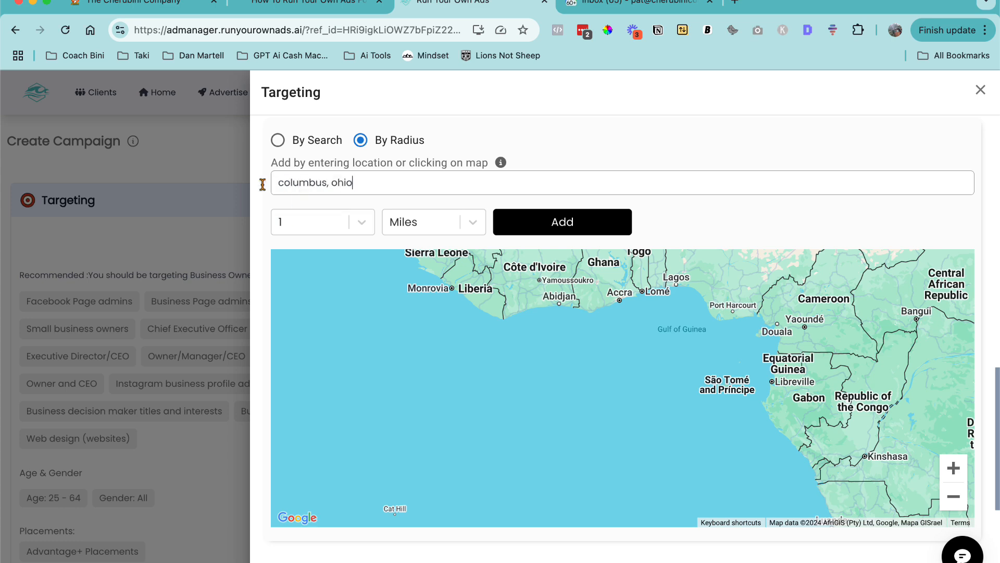
left_click(360, 223)
scroll(290, 407, "down", 10)
scroll(291, 406, "down", 5)
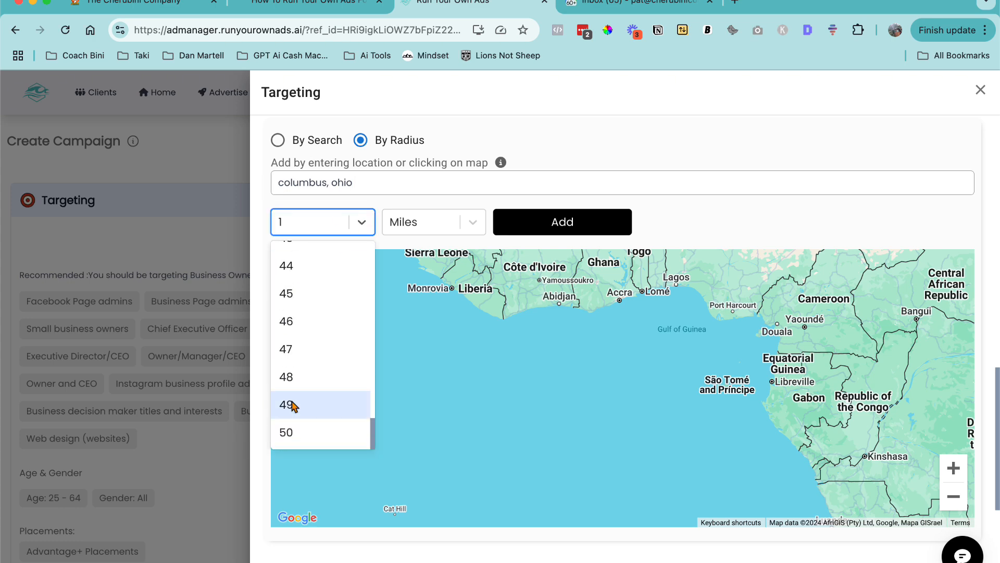
left_click(286, 430)
left_click(567, 227)
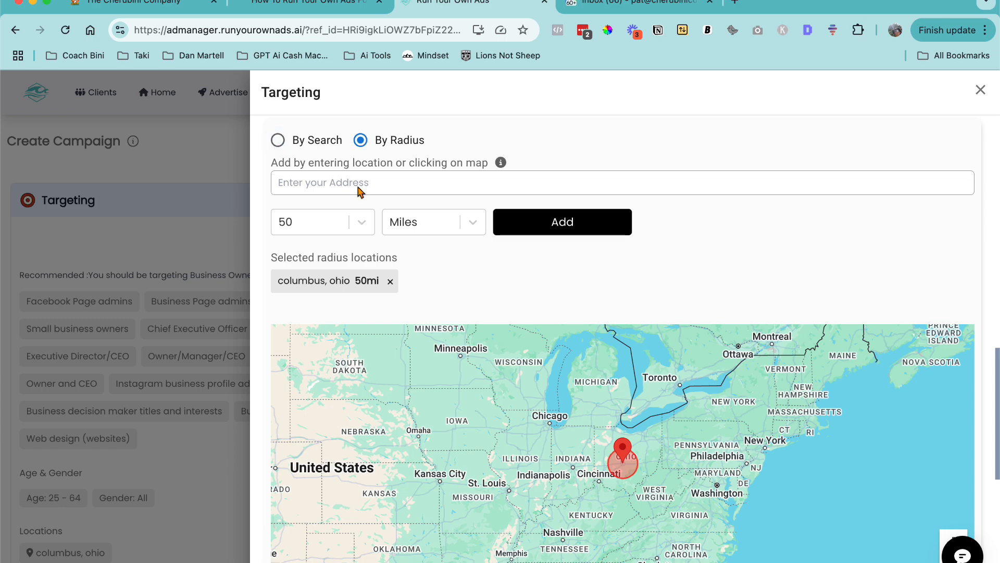
- Zoom the map in and scroll through the editor to inspect the 50-mile Columbus radius
scroll(857, 504, "down", 1)
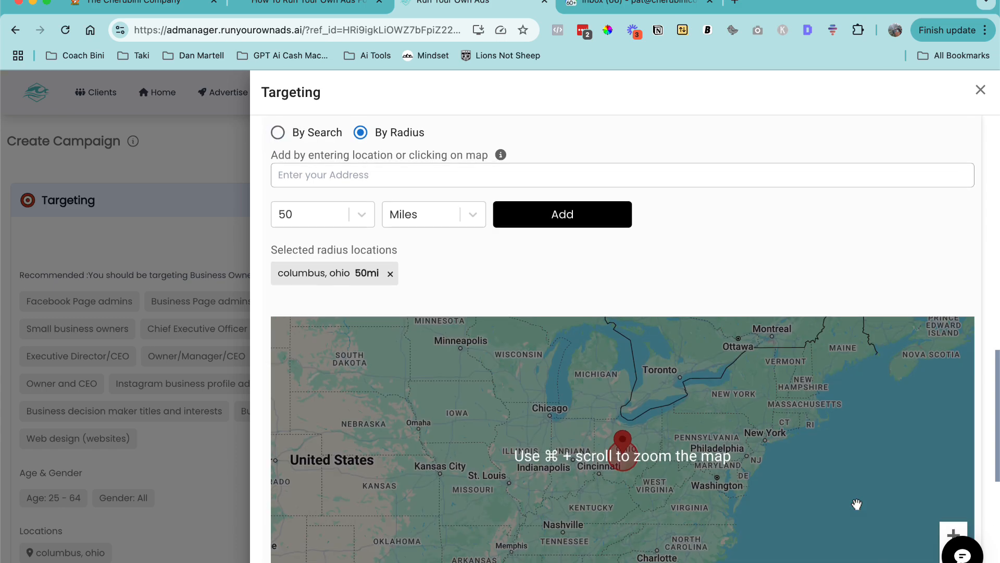
left_click(949, 536)
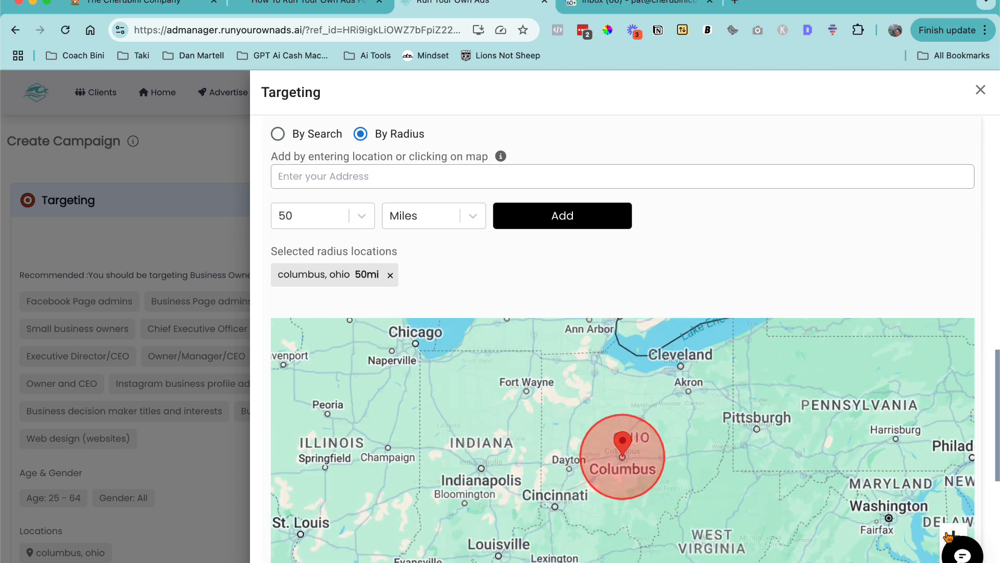
left_click(950, 536)
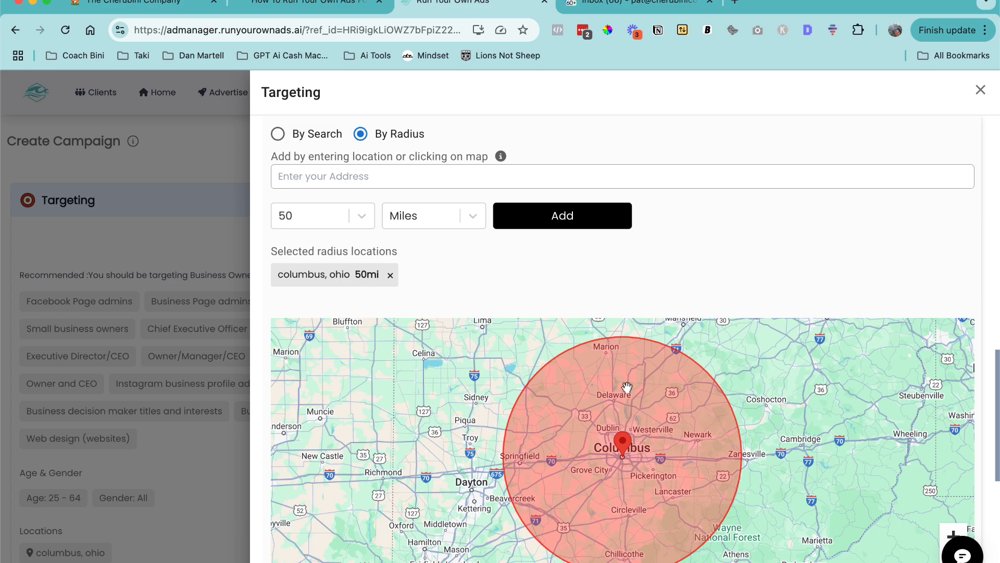
scroll(721, 239, "up", 10)
scroll(722, 239, "up", 4)
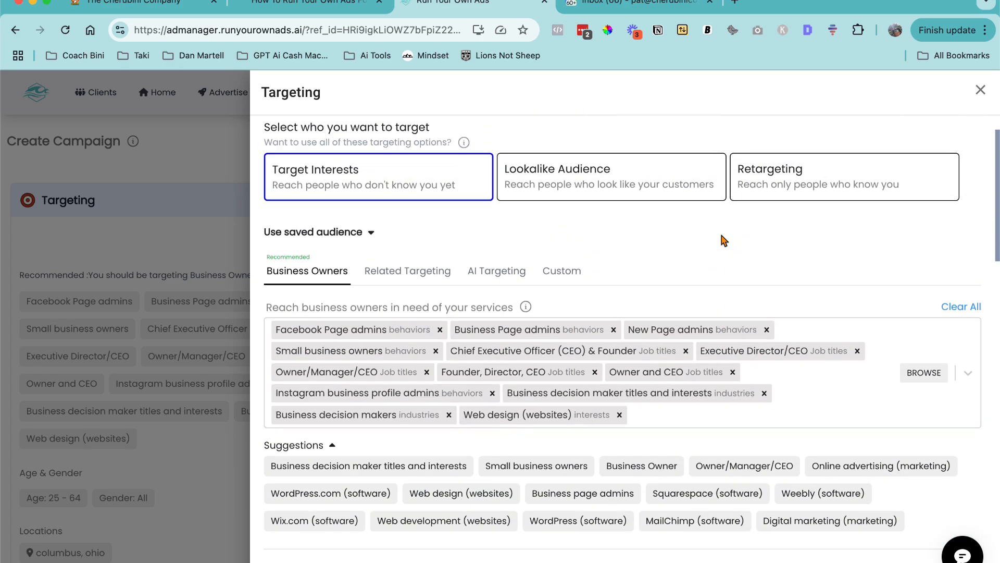
scroll(721, 239, "down", 10)
scroll(722, 239, "down", 8)
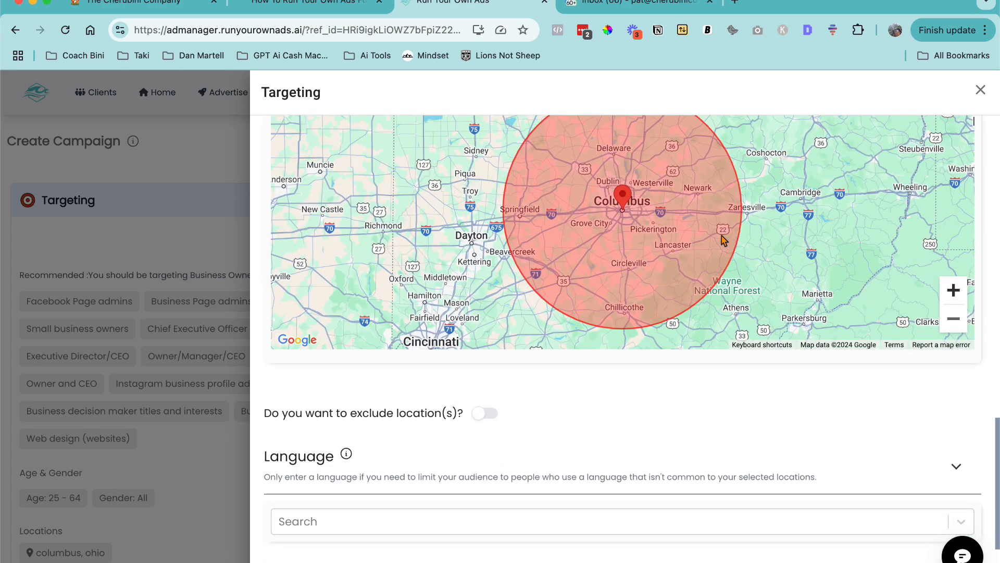
scroll(622, 312, "up", 4)
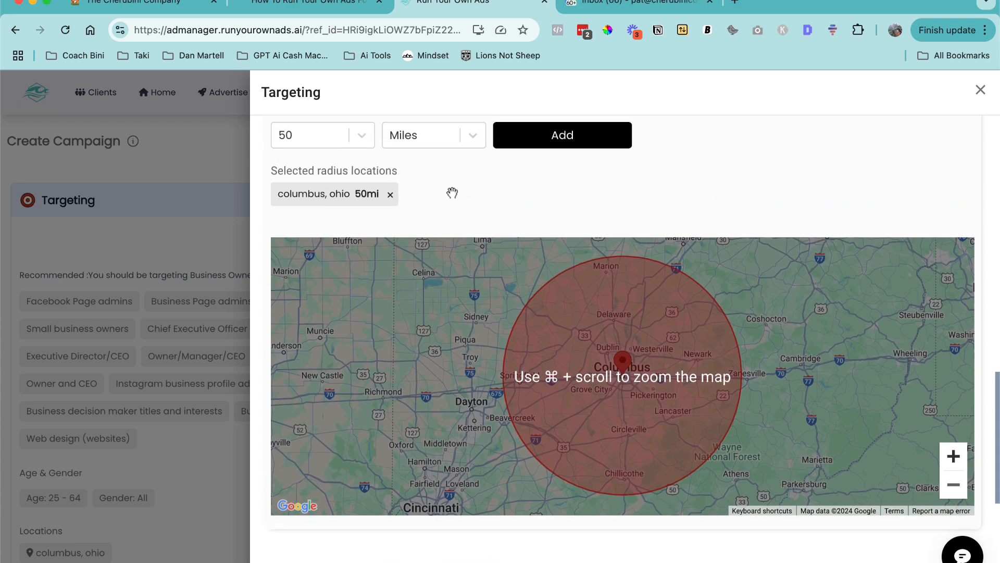
scroll(452, 193, "up", 3)
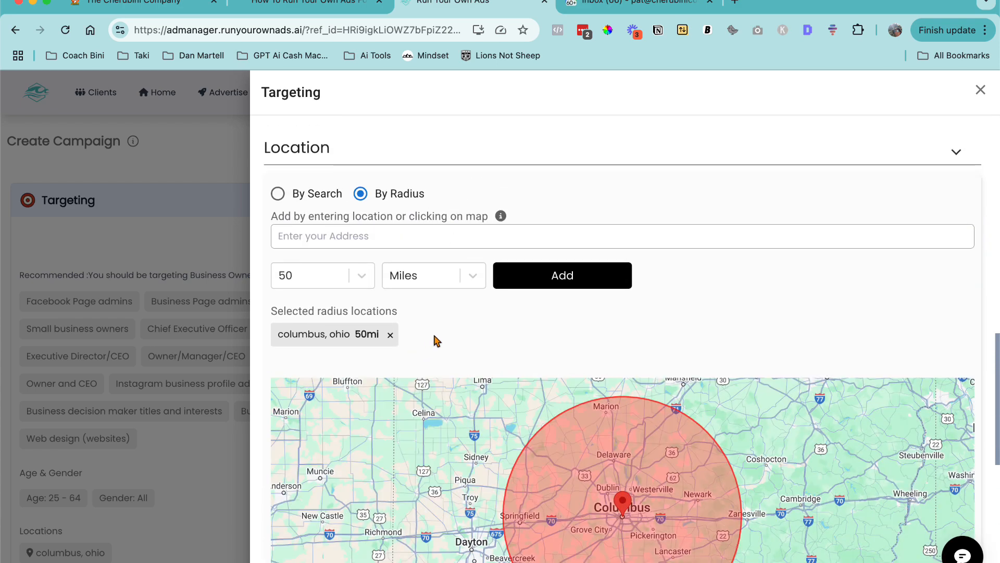
scroll(436, 339, "down", 7)
scroll(434, 333, "down", 2)
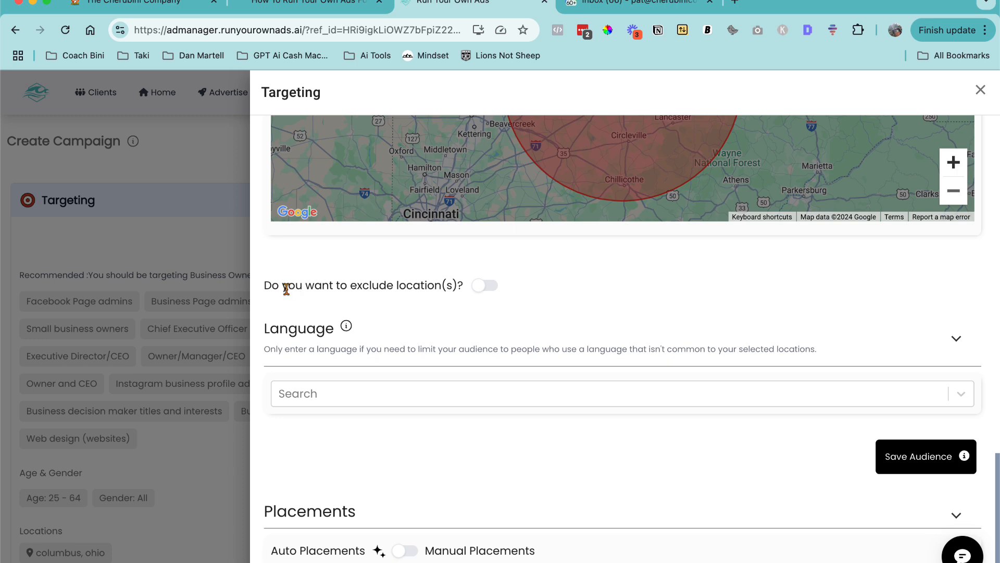
left_click(488, 287)
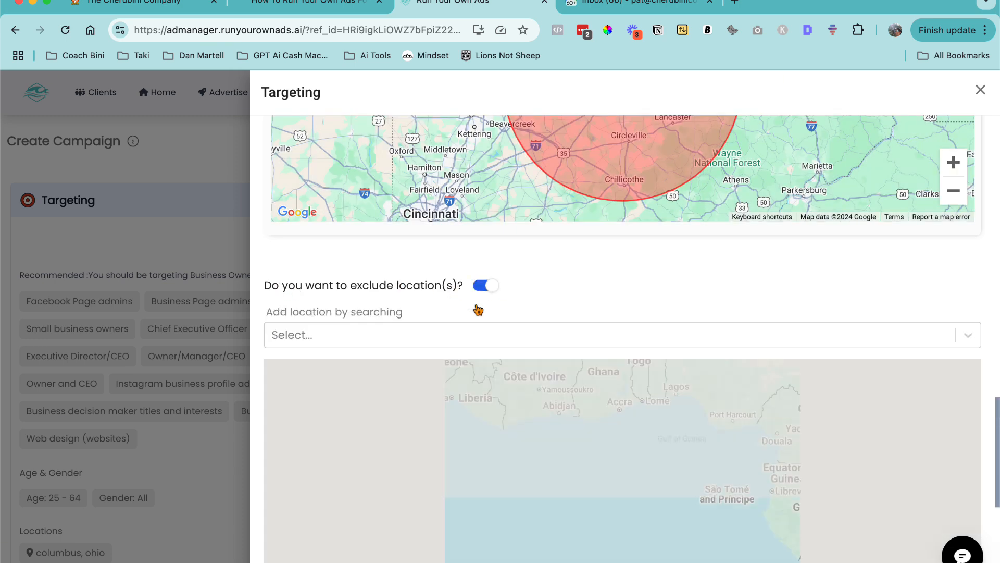
left_click(492, 292)
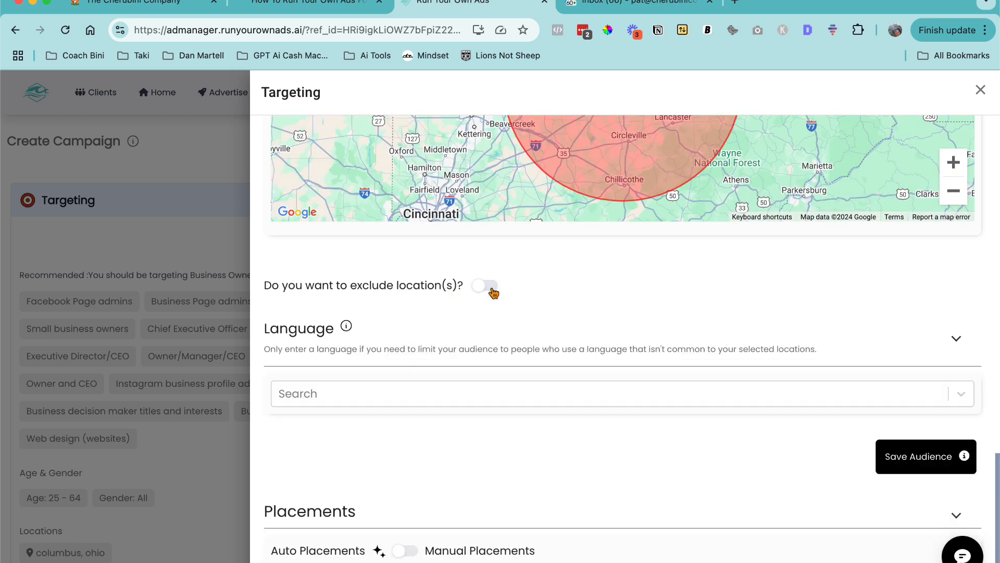
- Set the audience language to English (US)
scroll(476, 286, "down", 1)
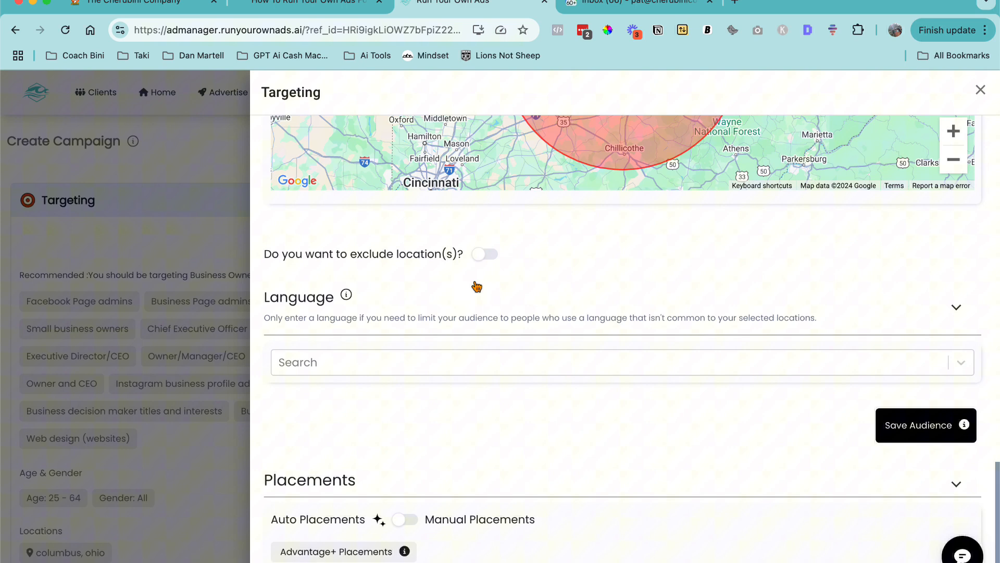
left_click(321, 362)
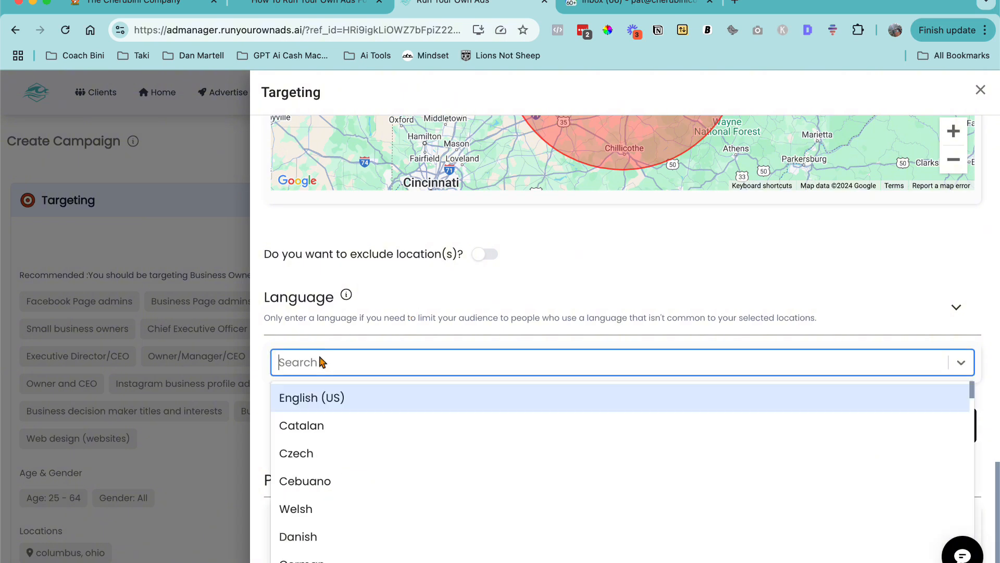
left_click(306, 395)
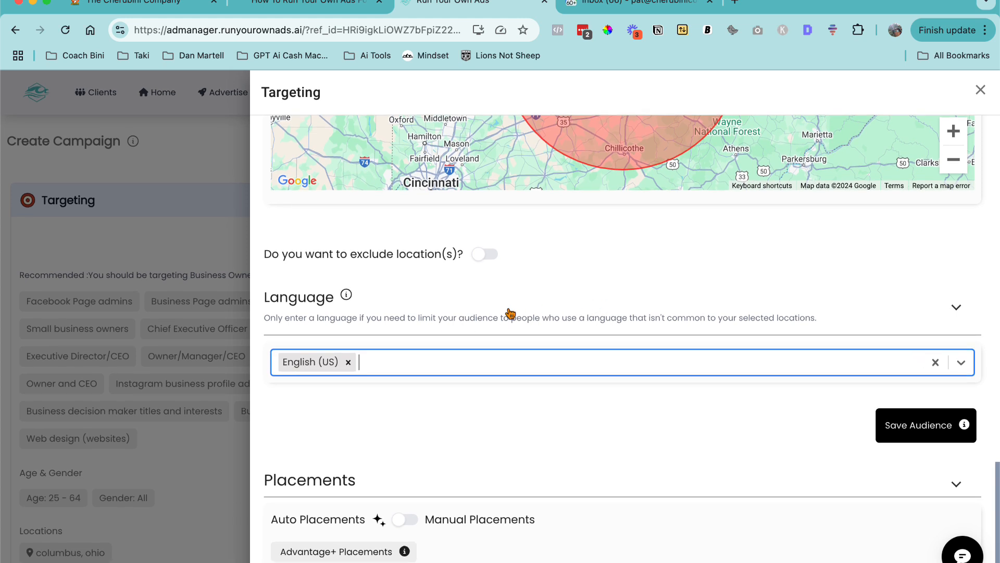
left_click(385, 524)
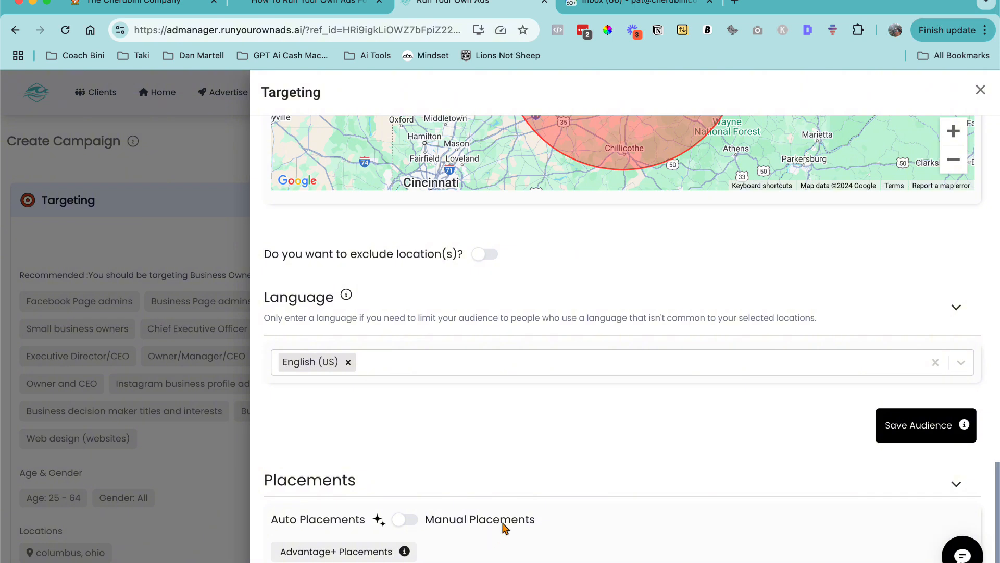
left_click(400, 521)
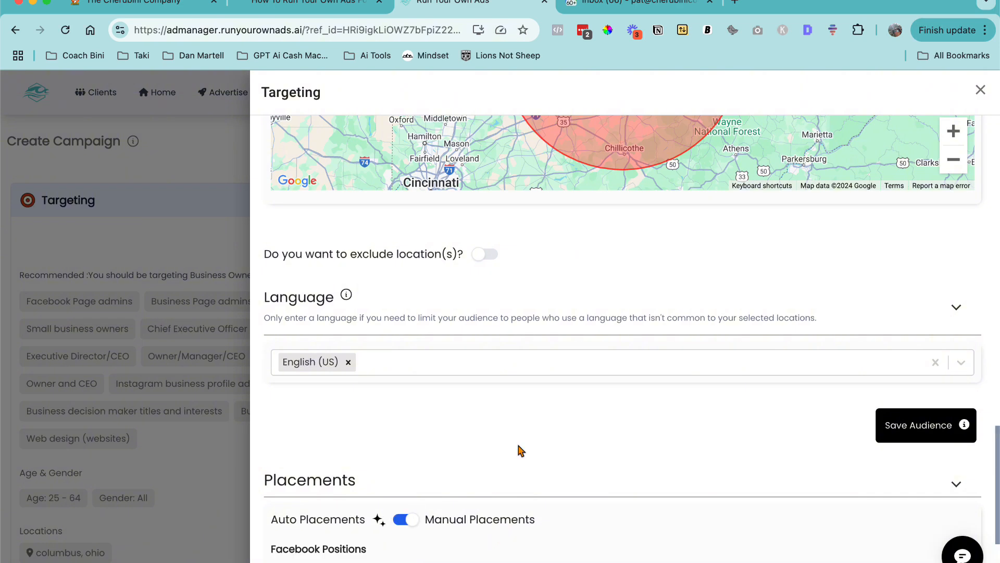
scroll(518, 452, "down", 4)
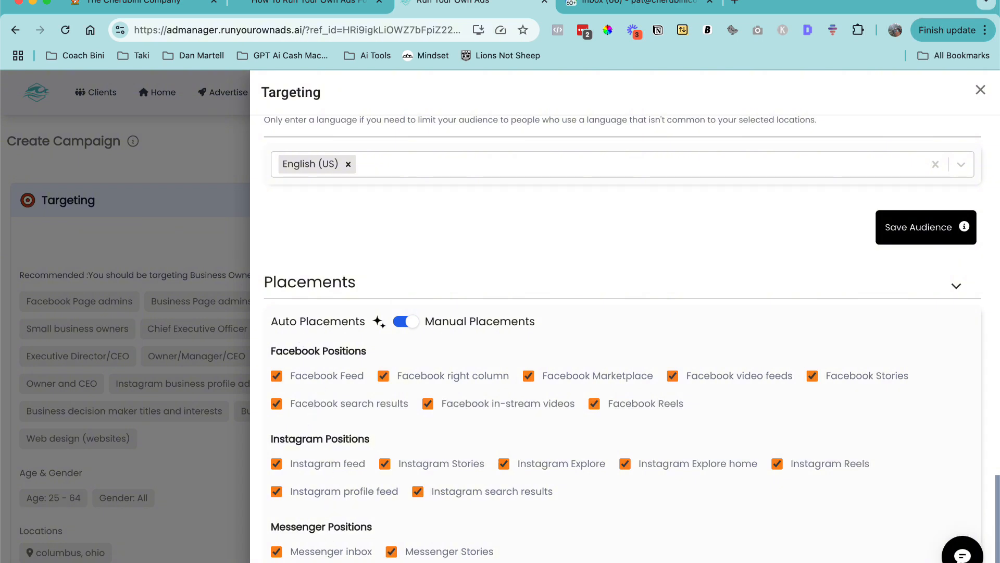
left_click(408, 322)
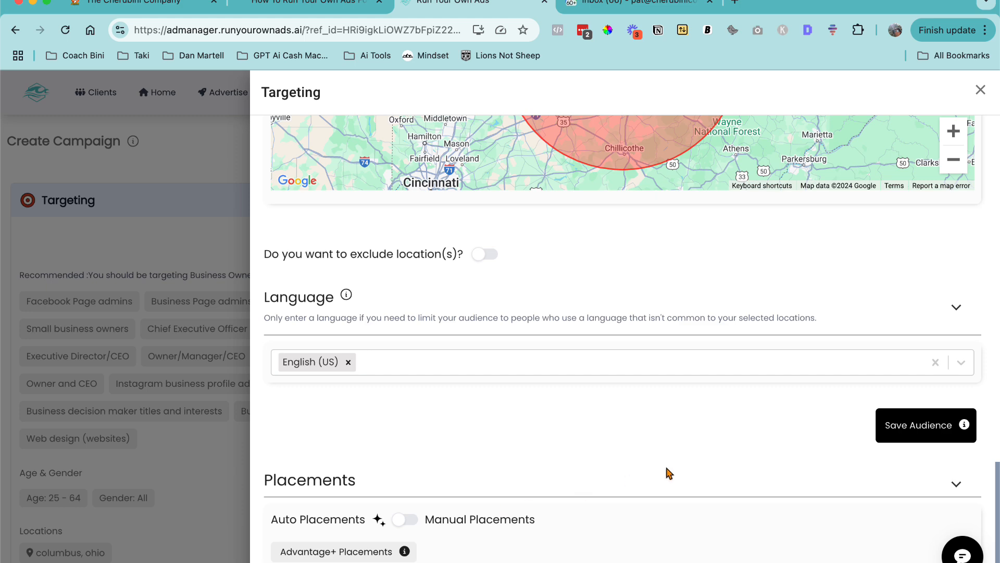
- Close the targeting editor and collapse the Targeting section
left_click(980, 93)
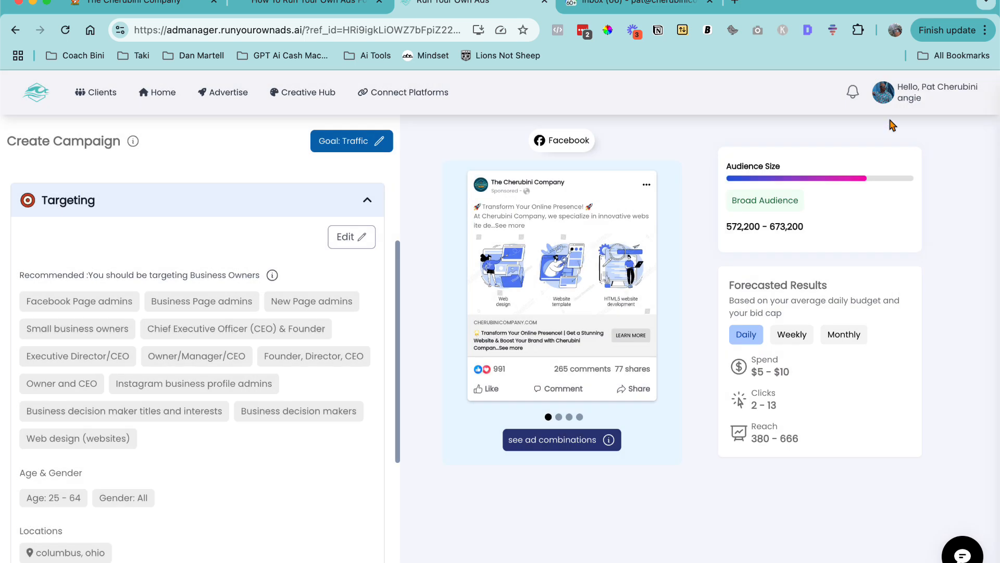
scroll(246, 317, "down", 3)
scroll(246, 317, "up", 3)
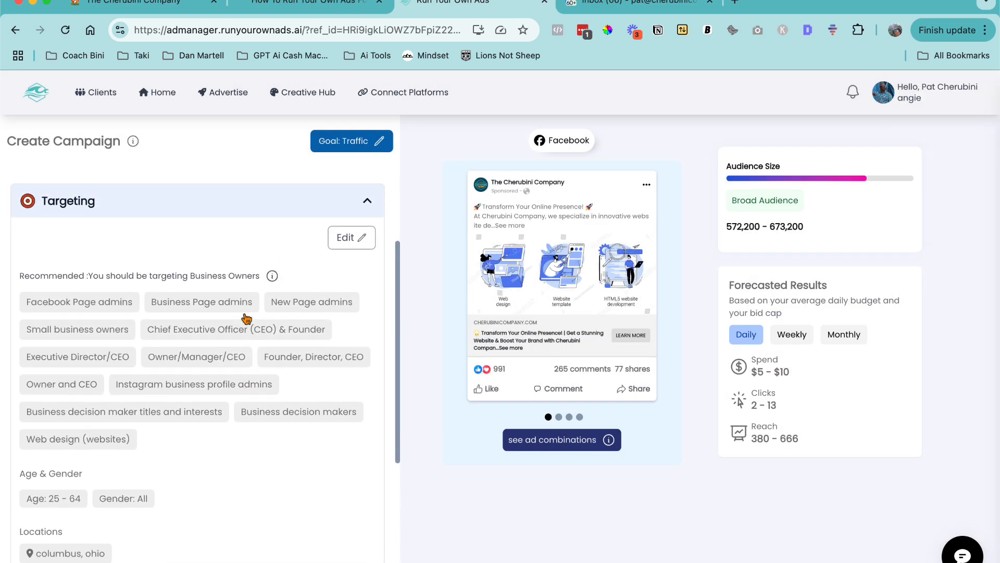
left_click(370, 201)
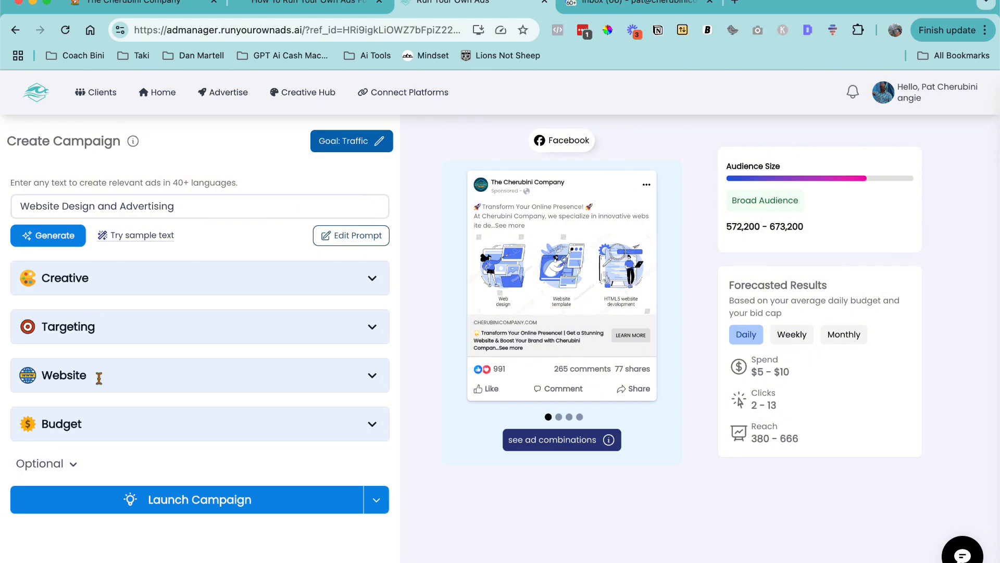
- Open the Website section and examine the destination URL
left_click(371, 376)
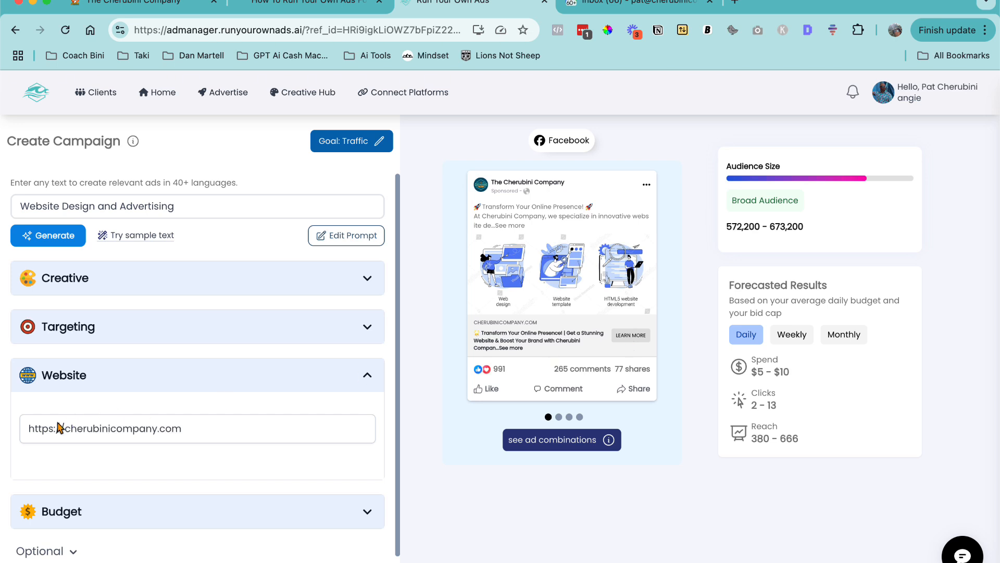
left_click_drag(56, 428, 159, 428)
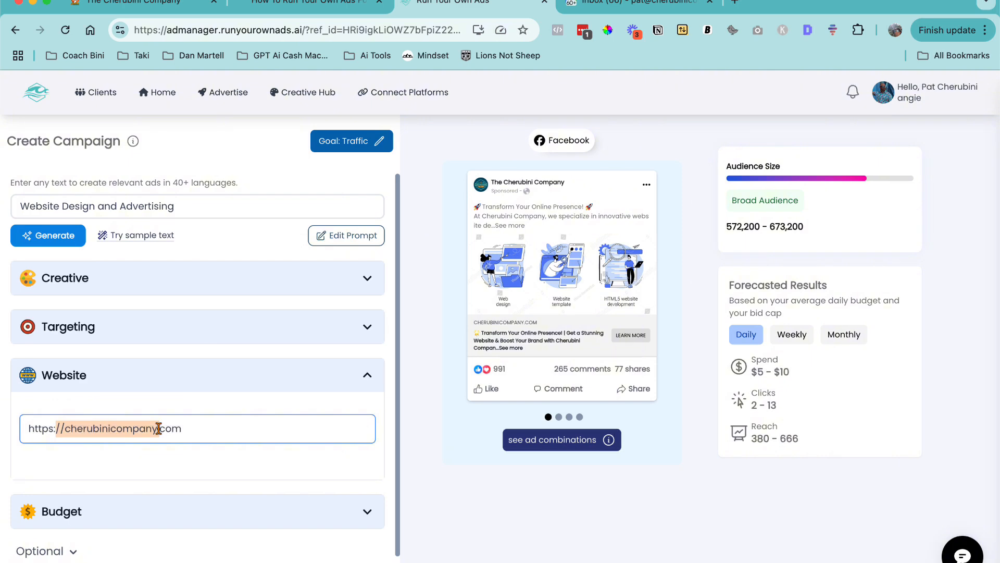
left_click(221, 424)
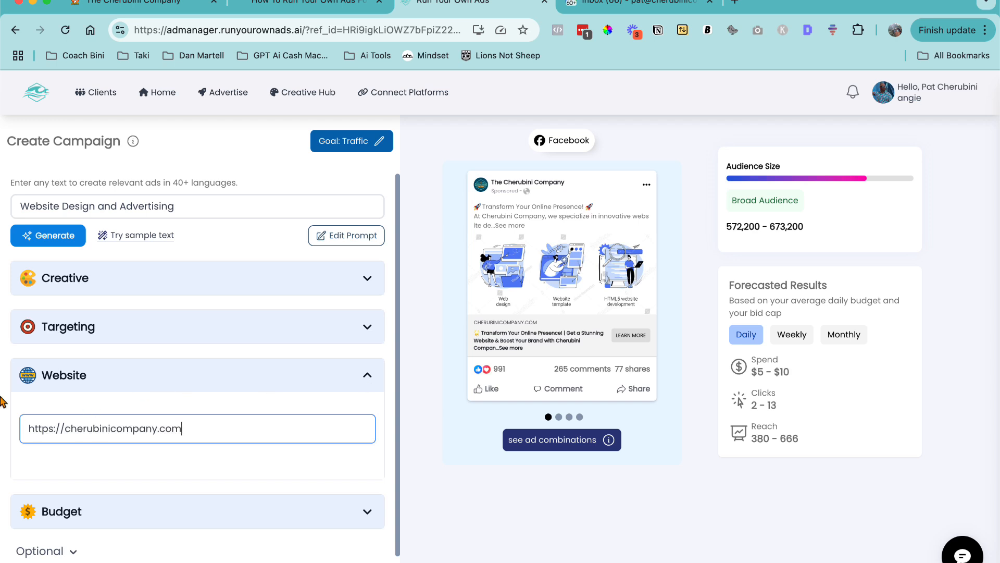
left_click_drag(26, 426, 208, 434)
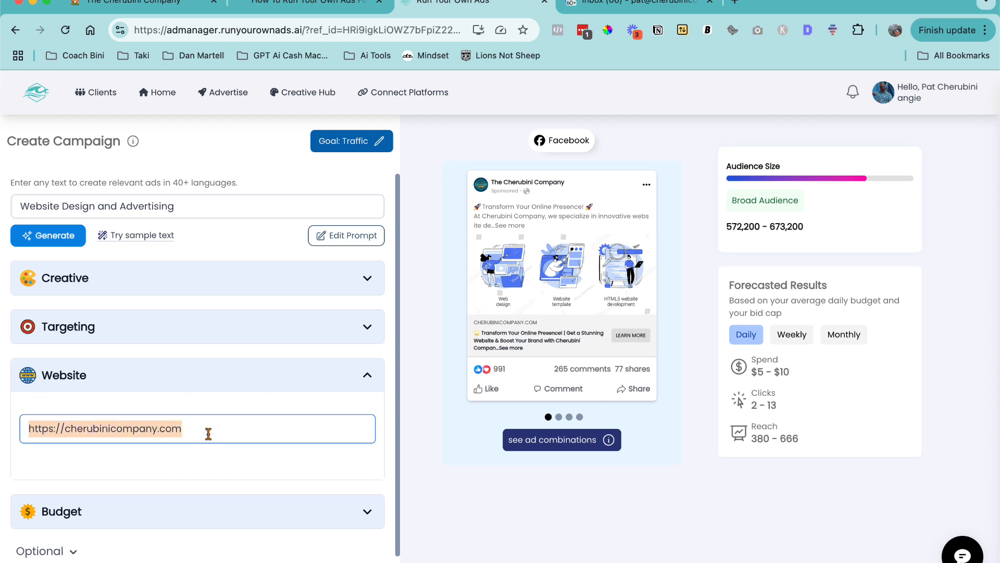
left_click(369, 376)
- Open the Budget section and review the daily budget and forecasted results
left_click(372, 423)
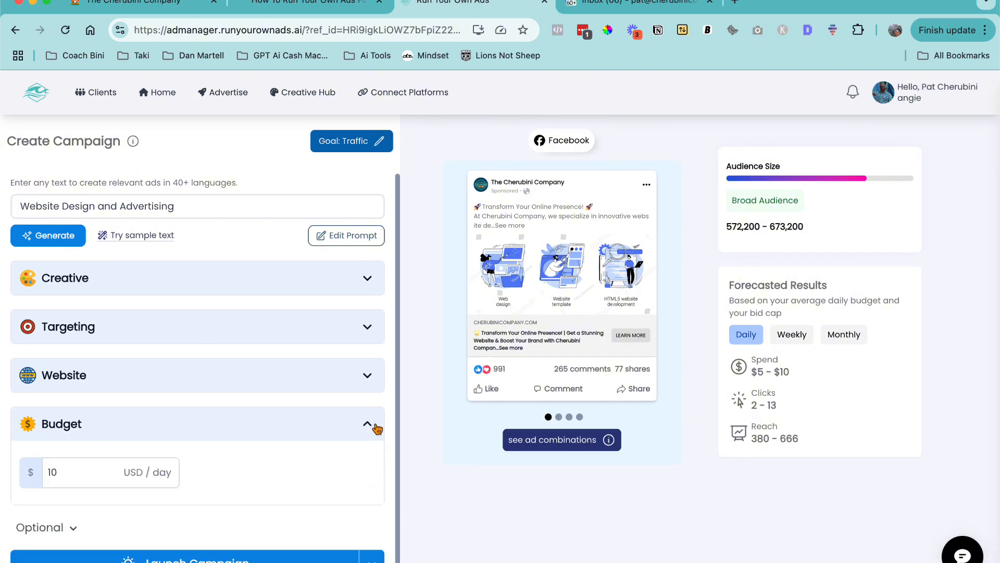
left_click(75, 471)
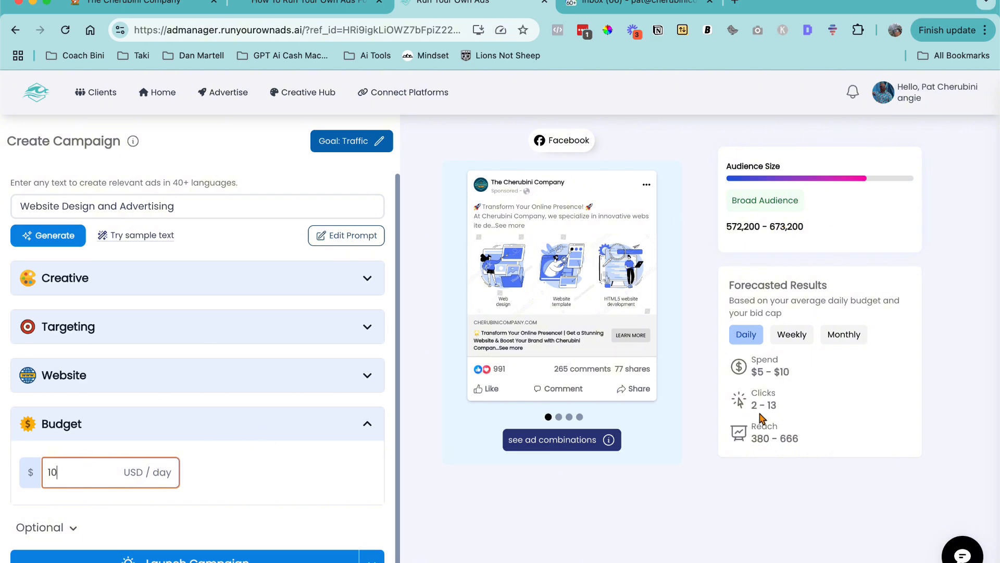
left_click(796, 437)
left_click_drag(796, 440, 735, 439)
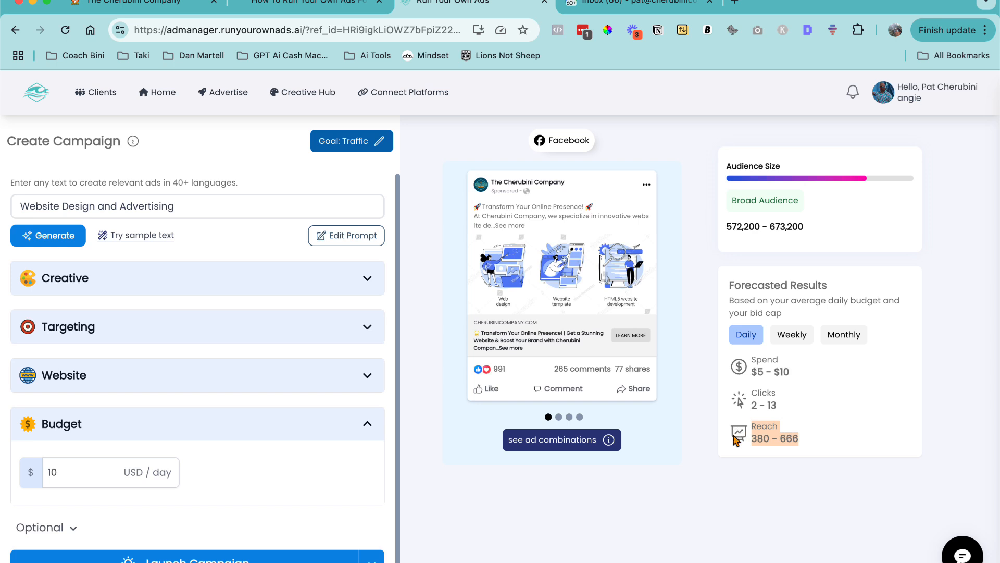
left_click_drag(788, 405, 744, 393)
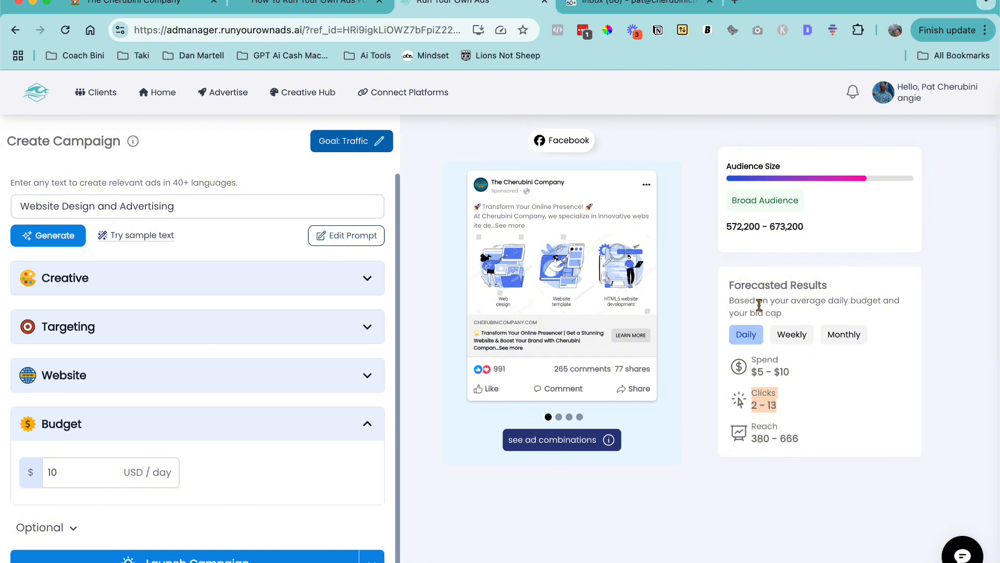
- Set the daily budget to 20 USD per day
left_click(70, 477)
left_click_drag(70, 477, 44, 475)
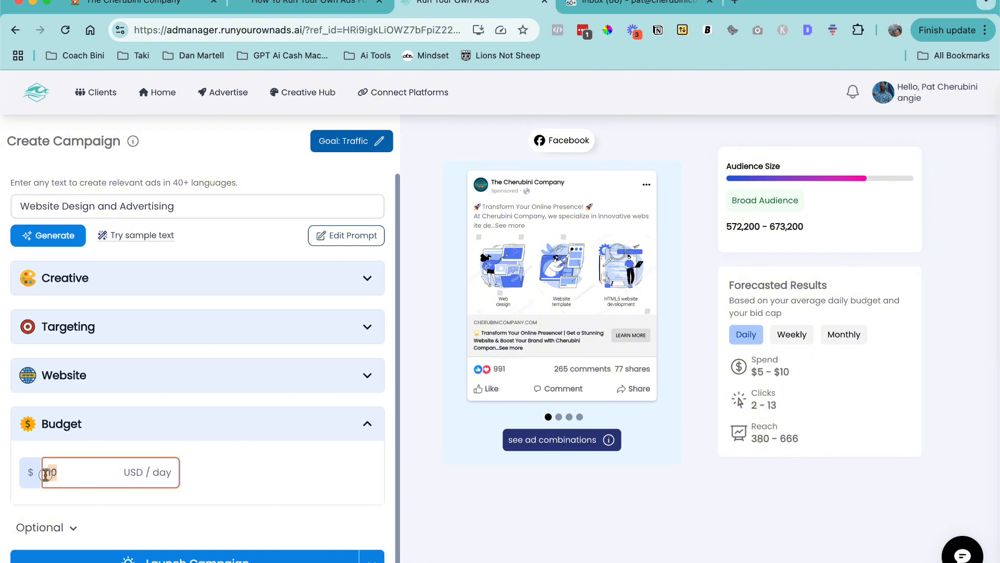
type("20")
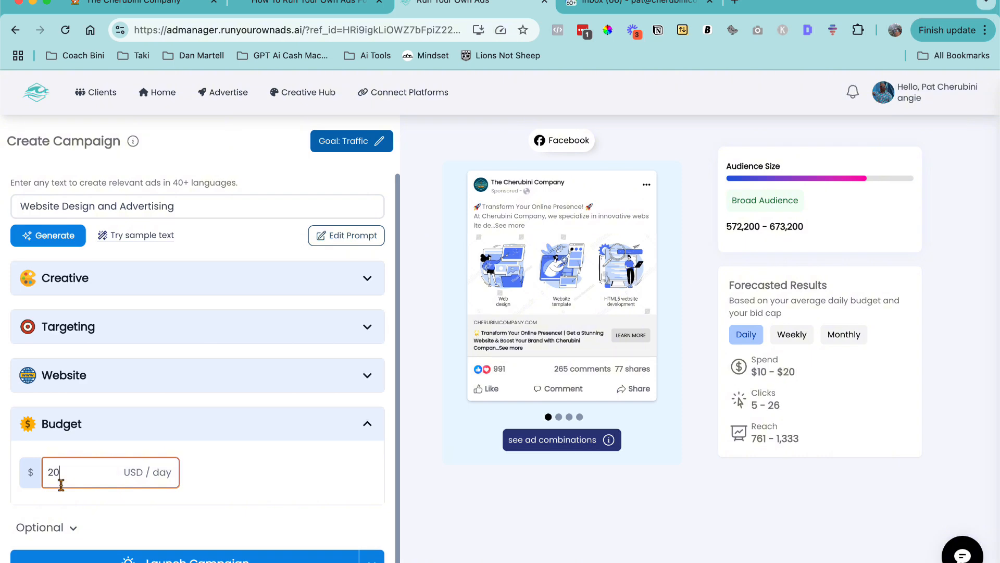
- Review the optional UTM parameters and campaign name, then save the campaign as a draft
left_click(71, 527)
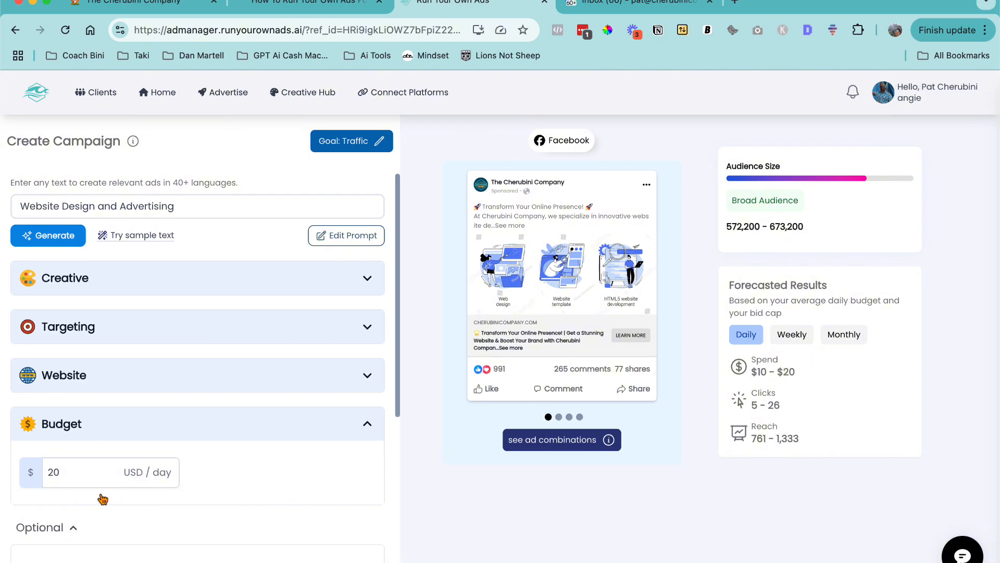
scroll(99, 491, "down", 5)
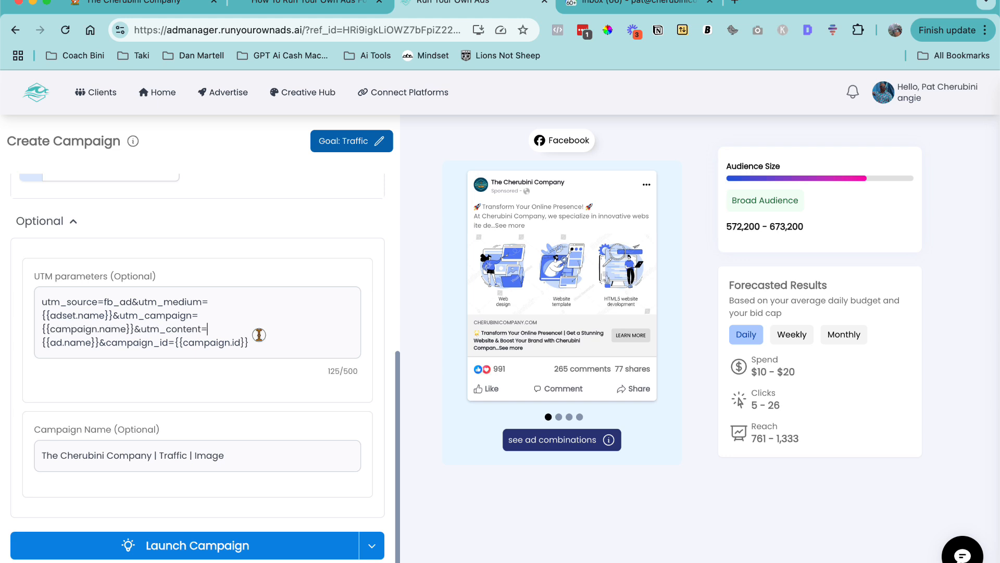
left_click_drag(259, 333, 68, 244)
left_click(74, 222)
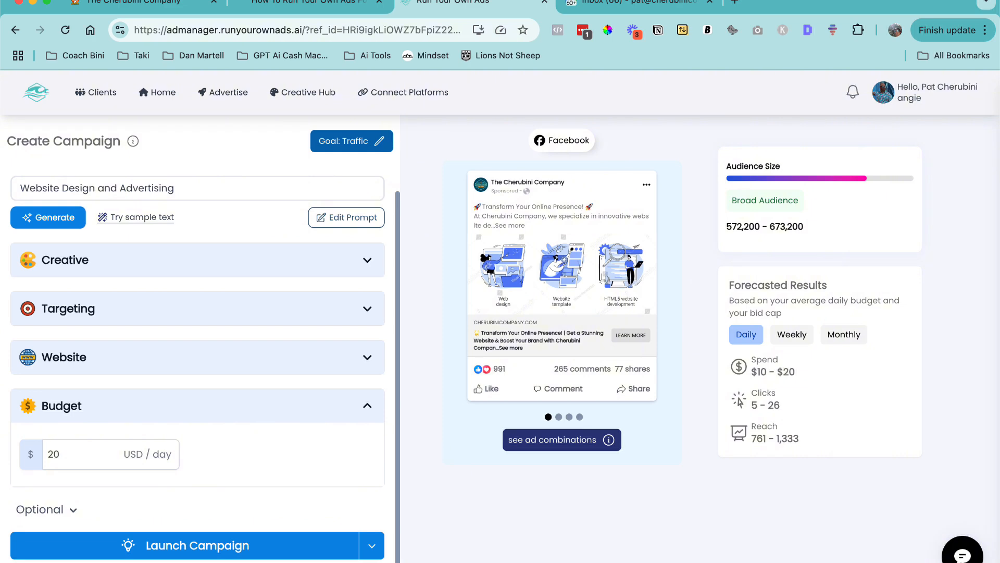
left_click(371, 546)
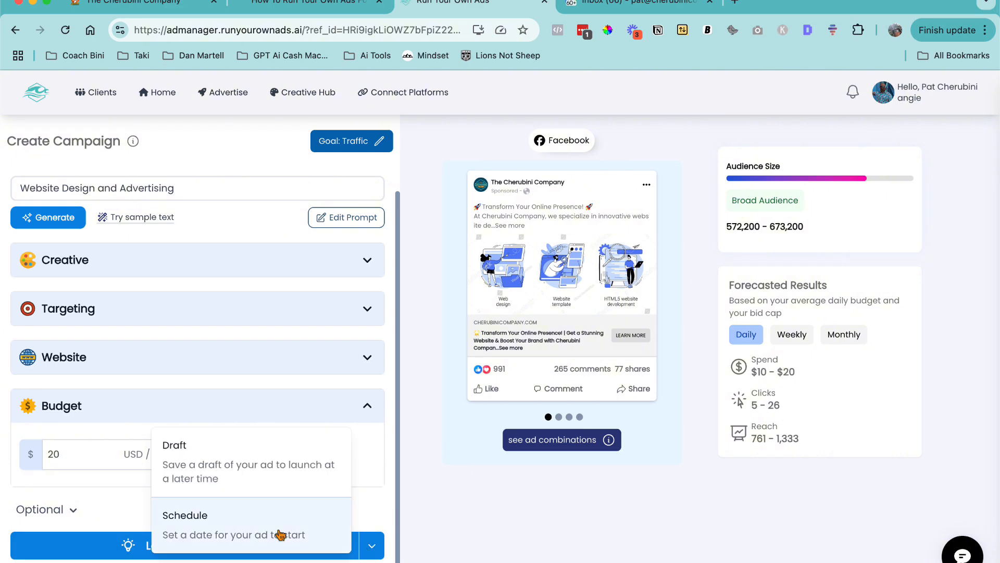
left_click(198, 466)
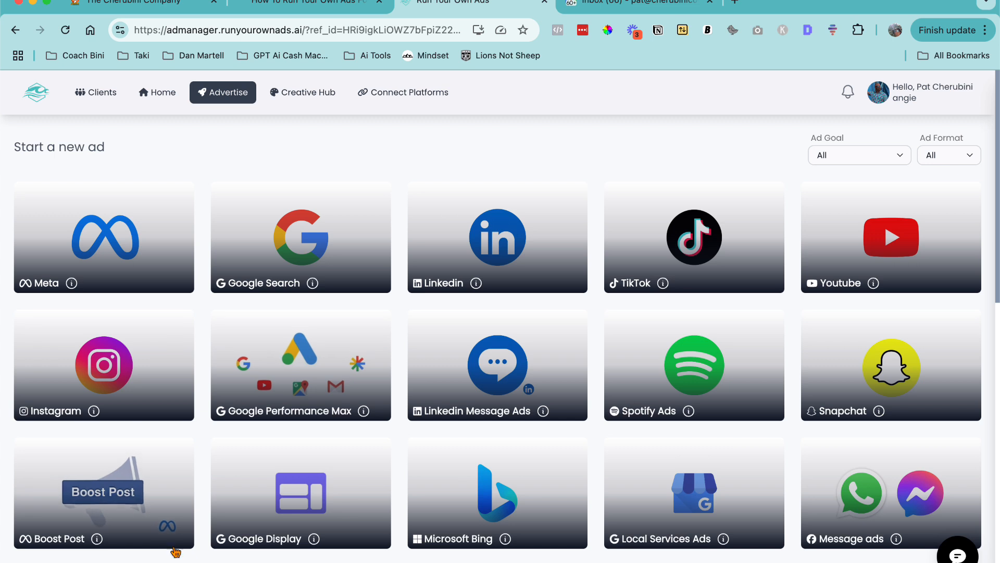
- Open a Google Search ad campaign and examine its generated prompt and creative
left_click(300, 231)
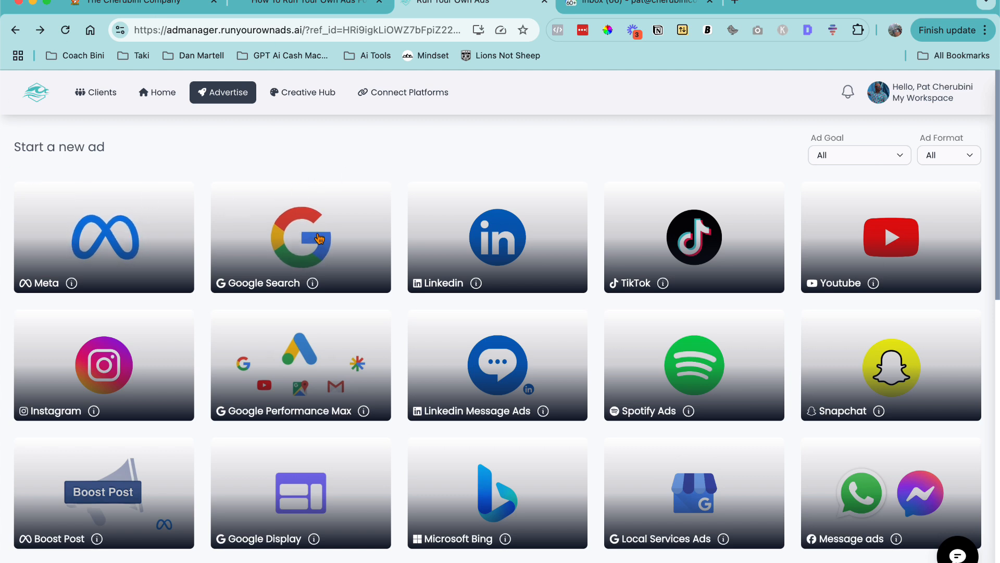
left_click(285, 280)
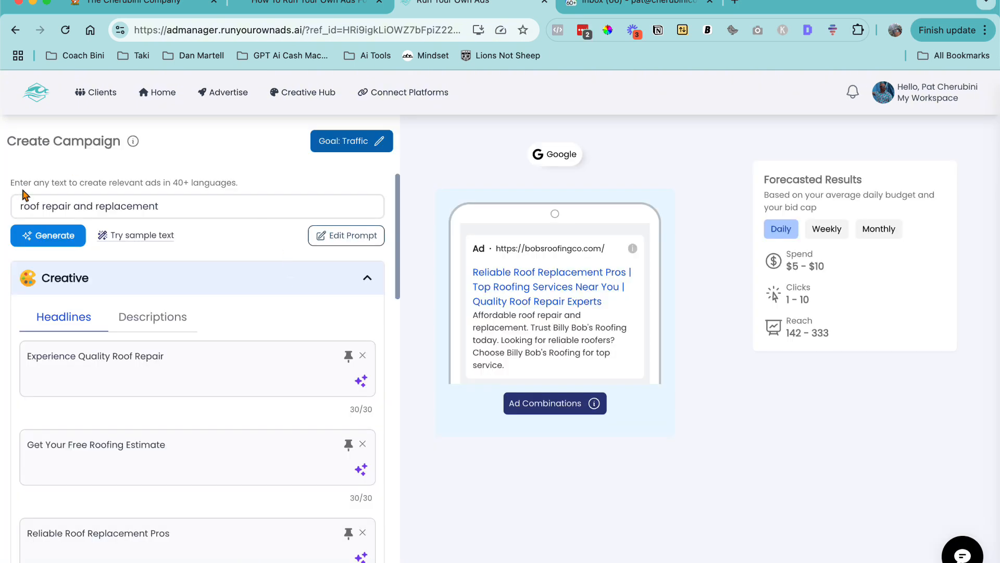
left_click_drag(44, 207, 168, 206)
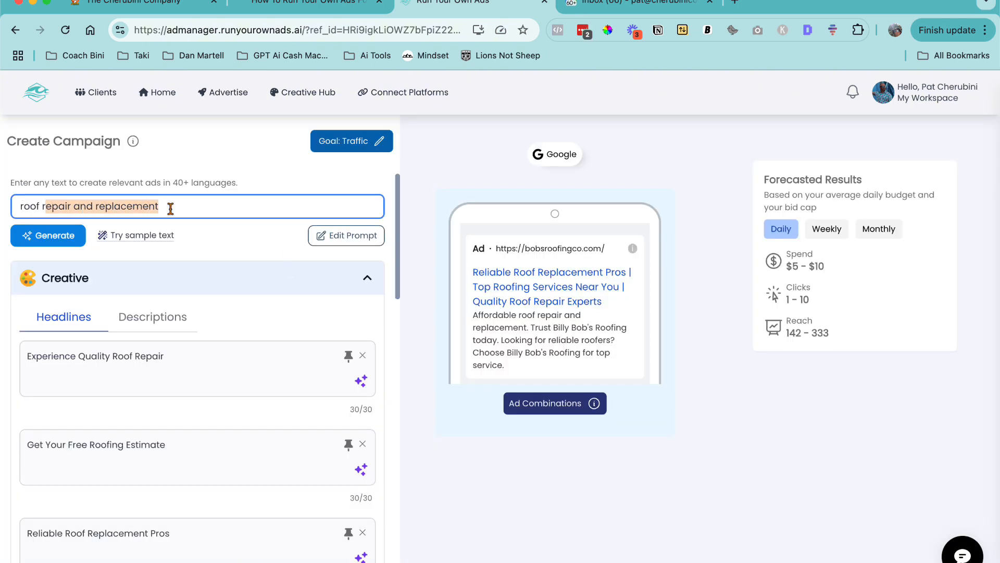
- Return to the ad platform list and start a new Meta ad campaign
left_click(222, 92)
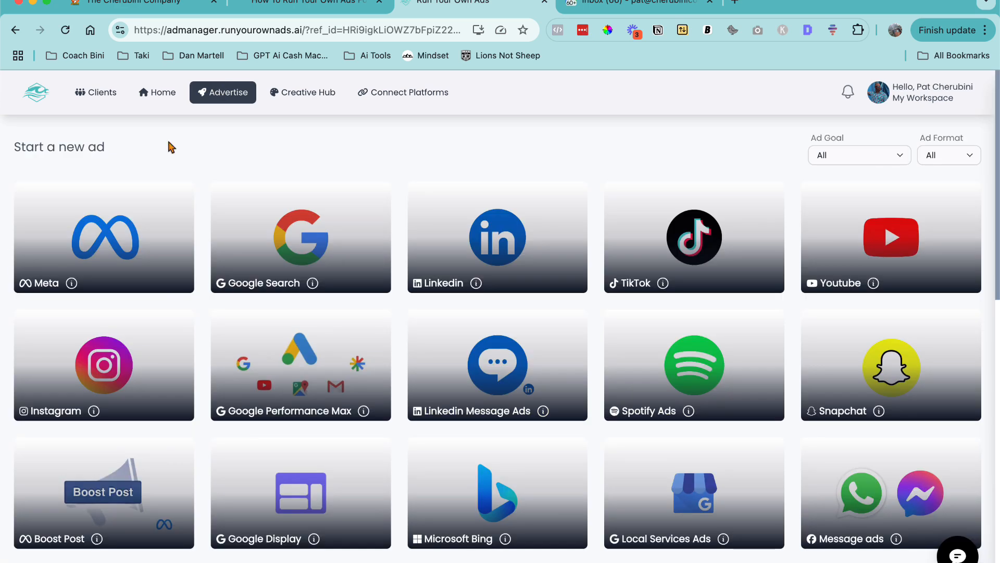
left_click(106, 240)
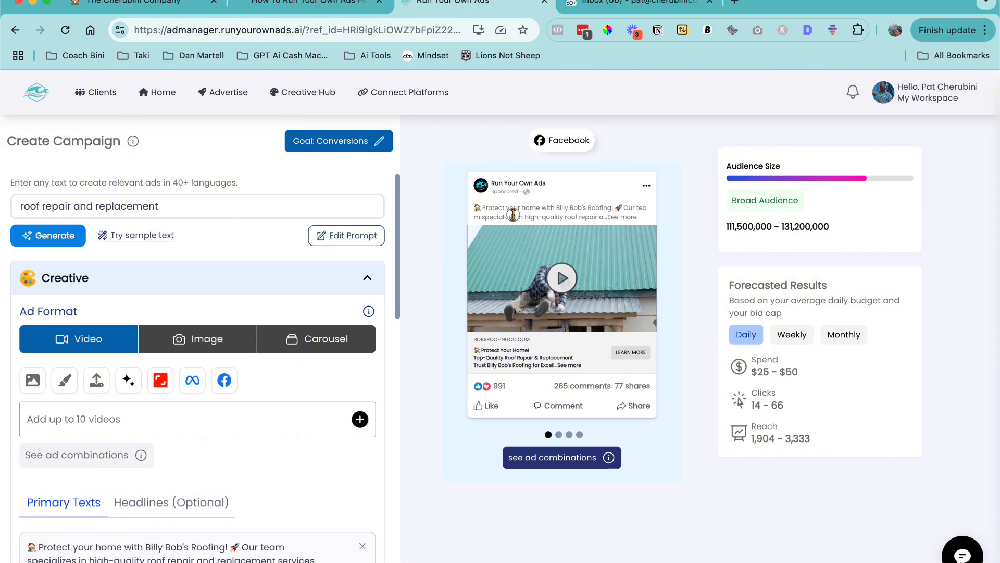
- Go back to the ad platform list and start a new Google Search ad campaign
left_click_drag(513, 214, 565, 216)
left_click(244, 93)
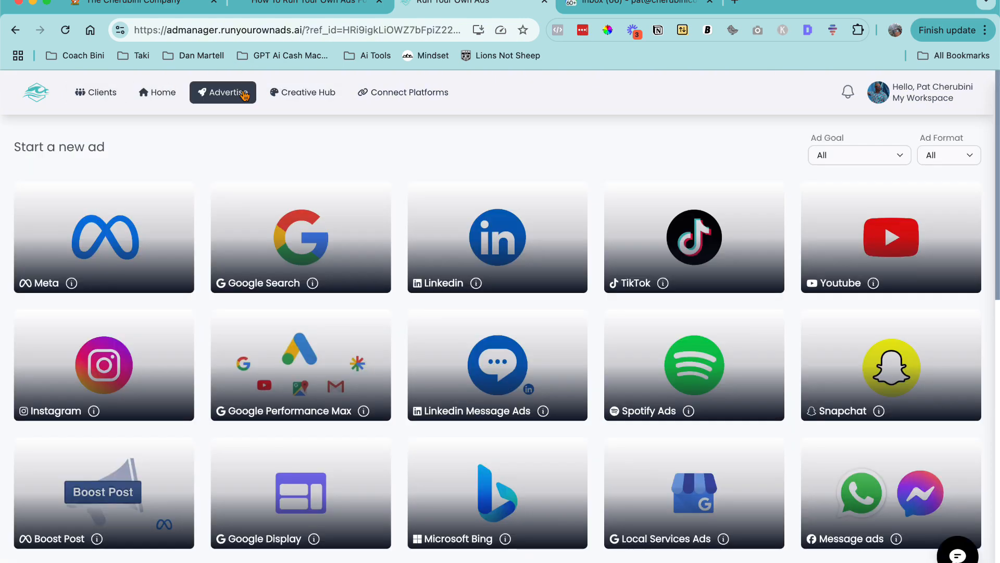
left_click(314, 227)
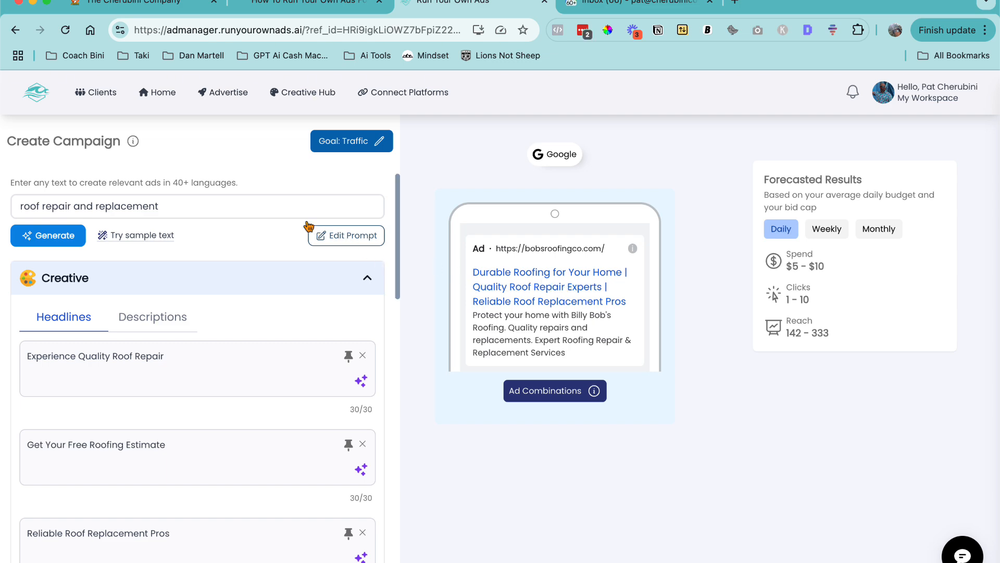
- Scroll through the generated headlines and expand the Targeting section to examine its keywords and locations
scroll(97, 357, "down", 5)
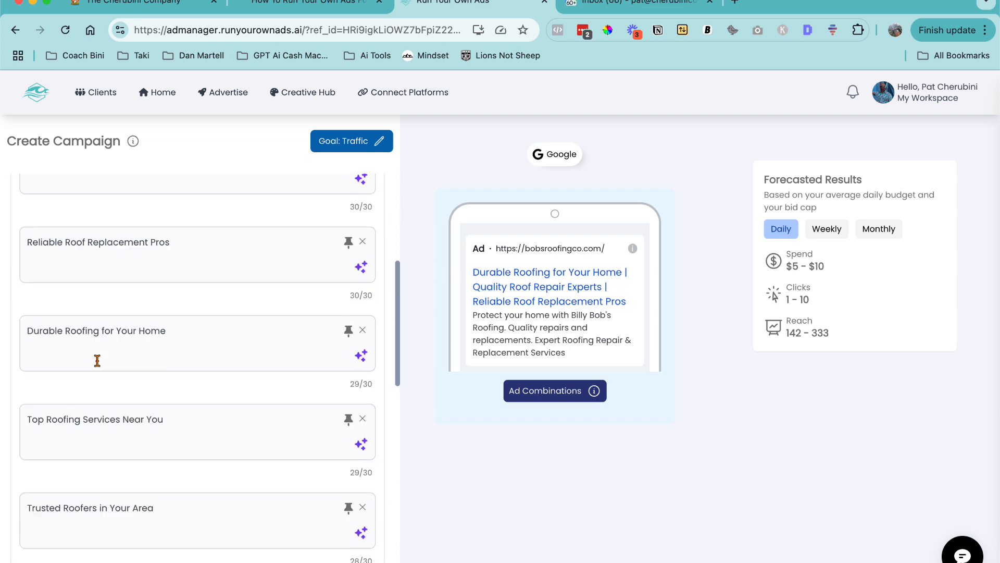
scroll(96, 360, "down", 12)
scroll(96, 360, "up", 6)
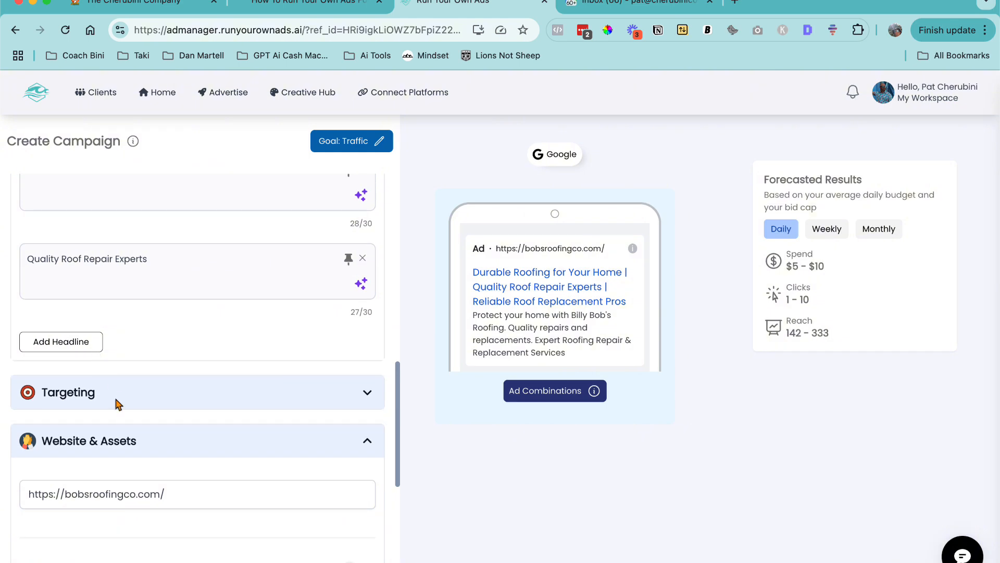
left_click(118, 404)
scroll(112, 400, "down", 3)
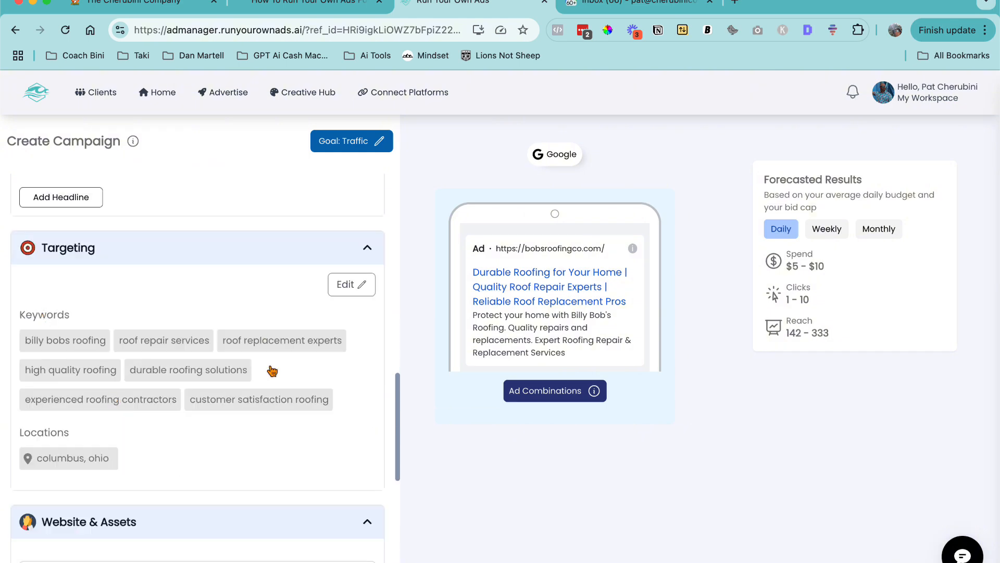
scroll(271, 370, "down", 5)
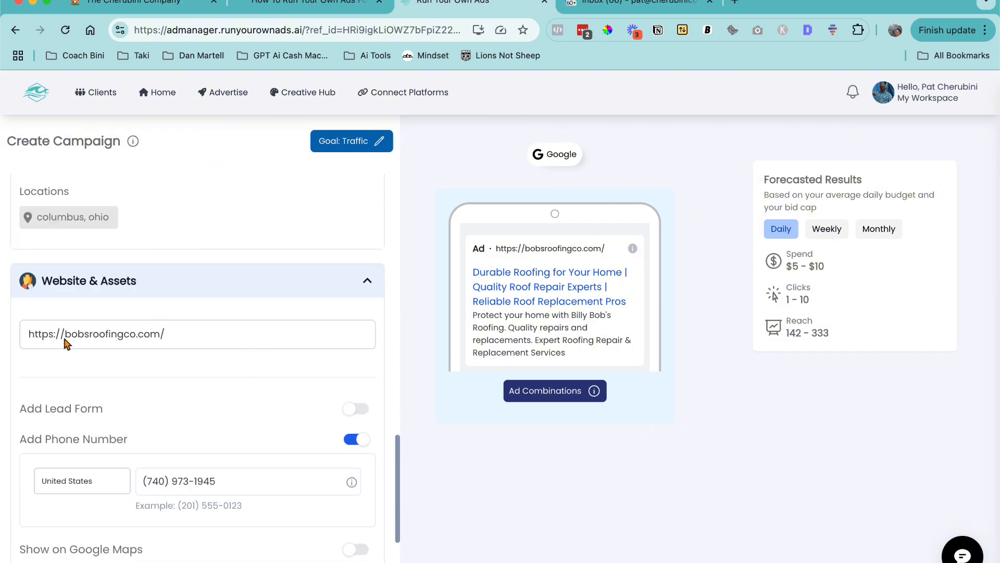
- Examine the website URL and phone number under Website & Assets and expand the Budget section
left_click_drag(64, 339, 221, 338)
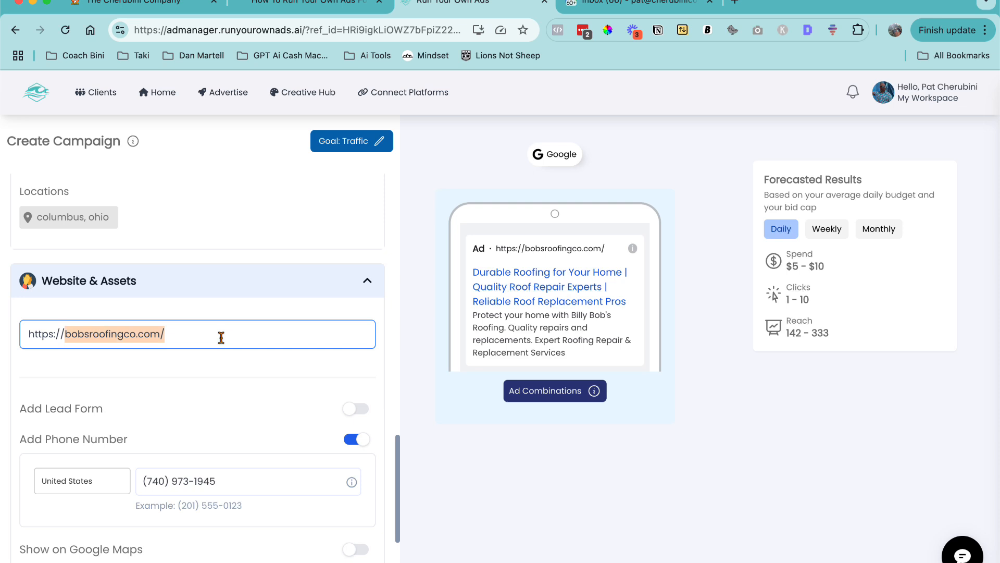
scroll(222, 338, "down", 3)
left_click_drag(206, 319, 179, 324)
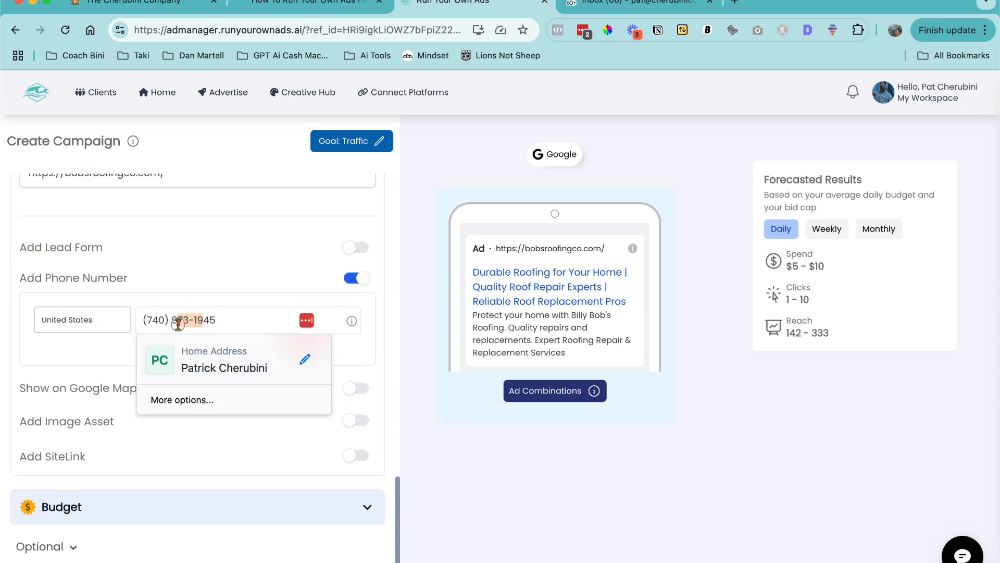
scroll(178, 323, "down", 1)
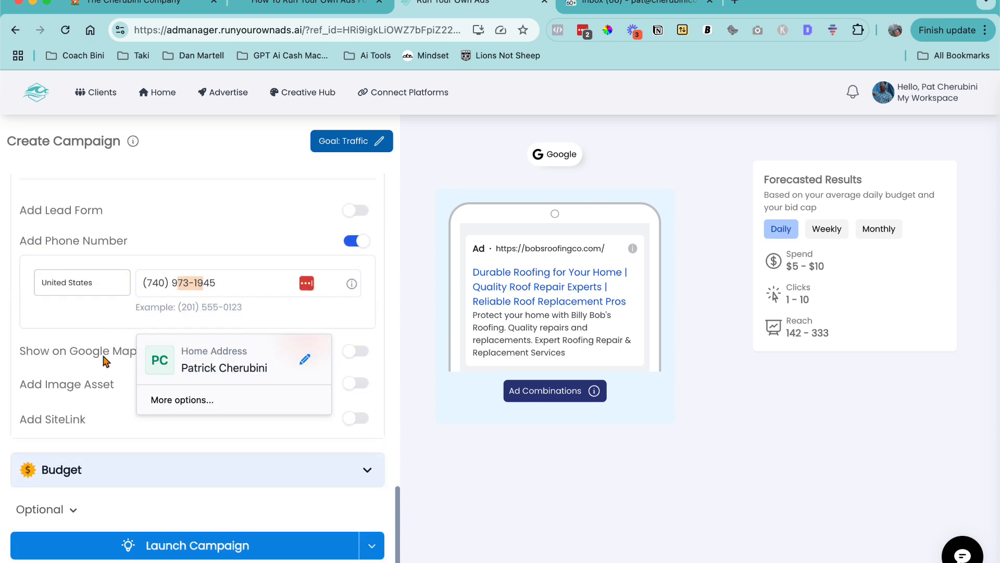
left_click(106, 360)
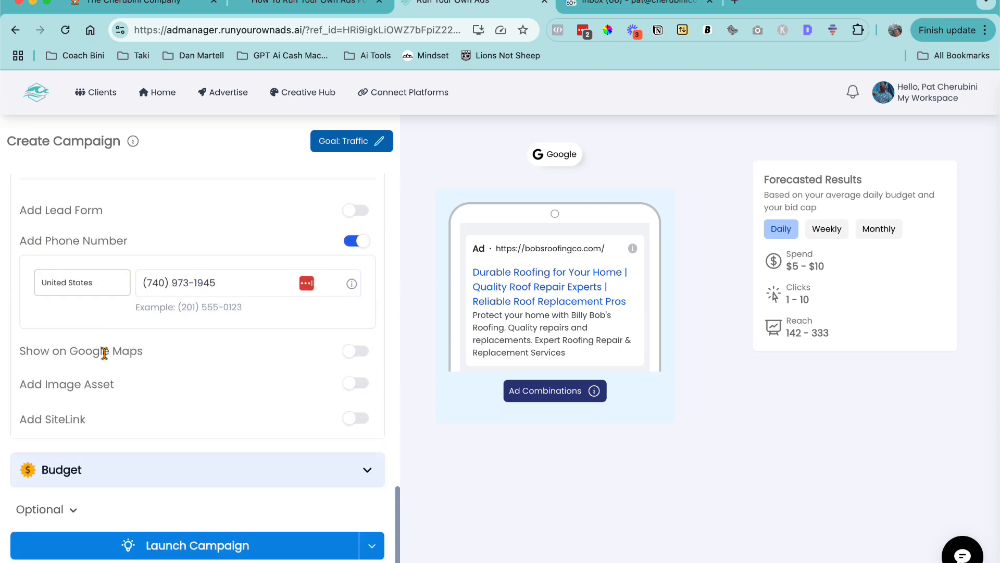
left_click(159, 463)
scroll(71, 513, "down", 2)
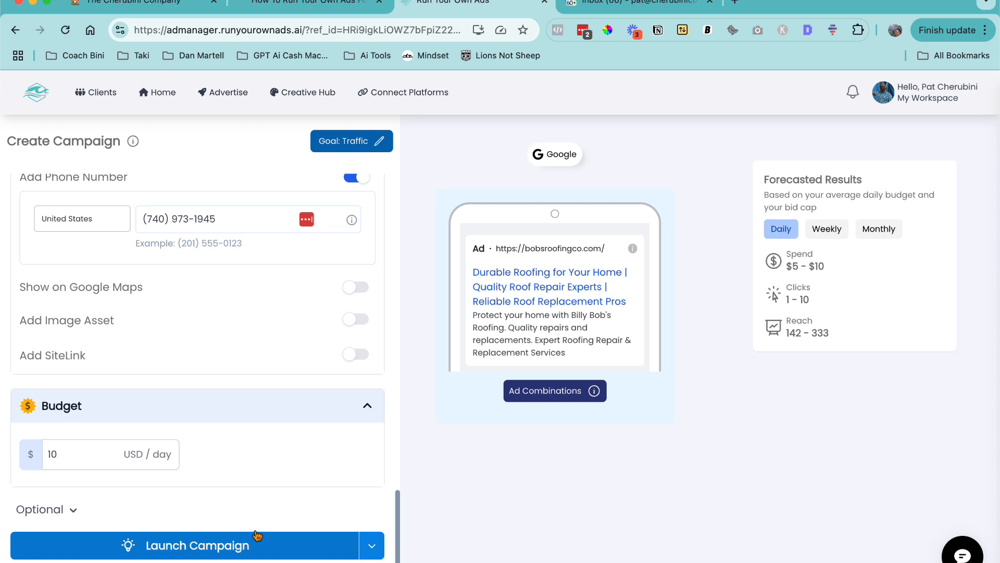
- Restart the Google Search campaign from Advertise and review its regenerated headlines against the ad preview
left_click(219, 93)
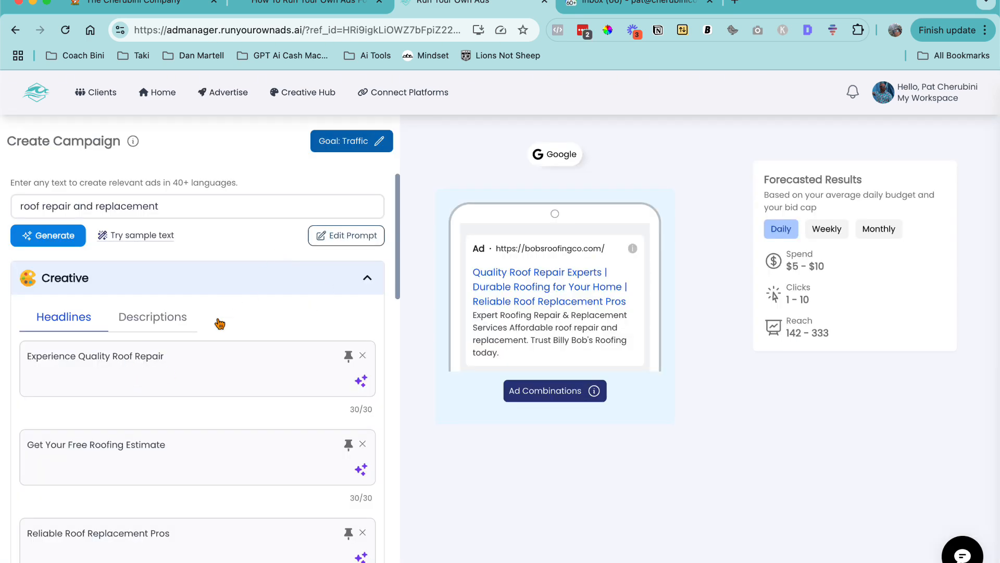
scroll(208, 307, "down", 3)
scroll(161, 380, "down", 4)
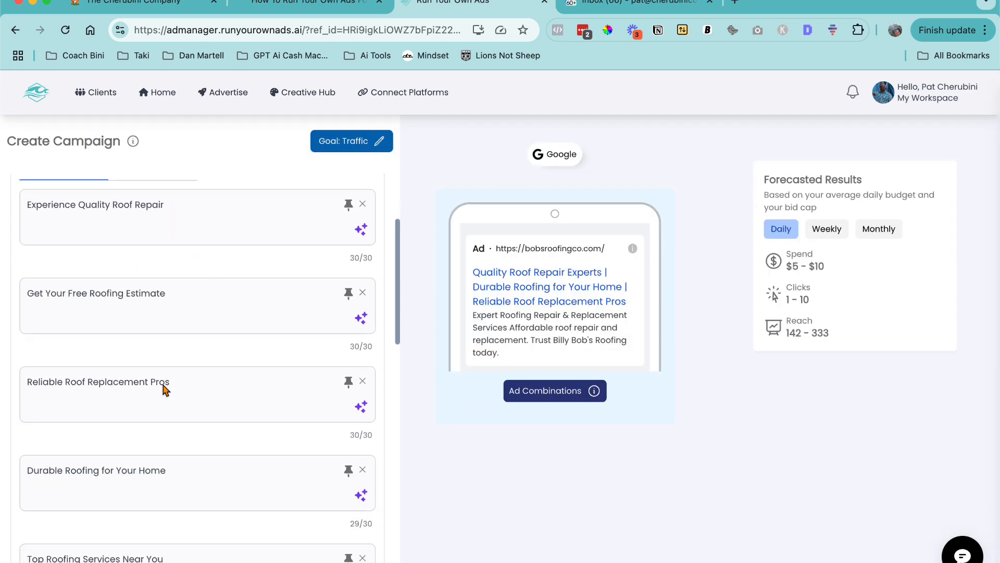
scroll(163, 388, "down", 8)
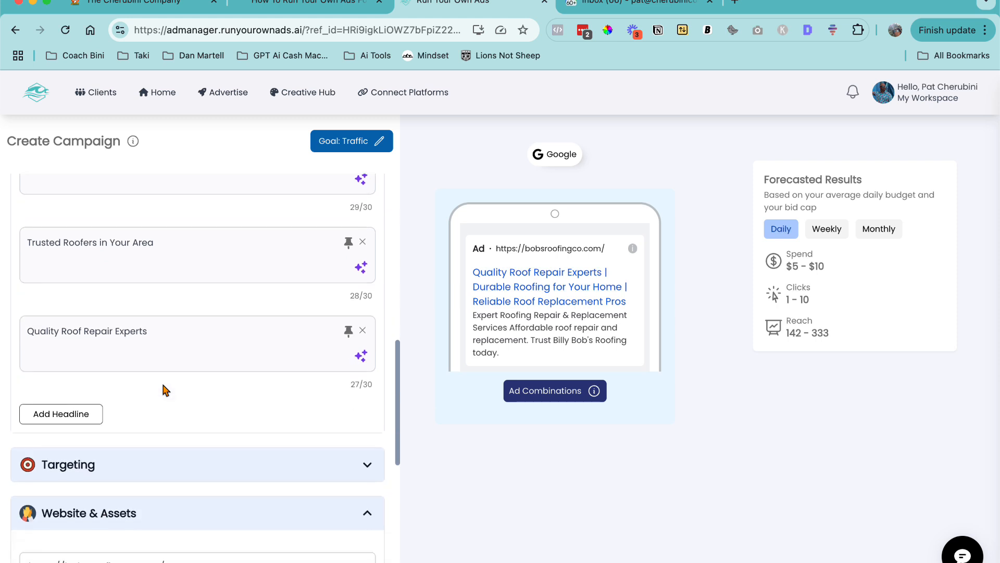
scroll(163, 388, "up", 14)
scroll(165, 390, "up", 1)
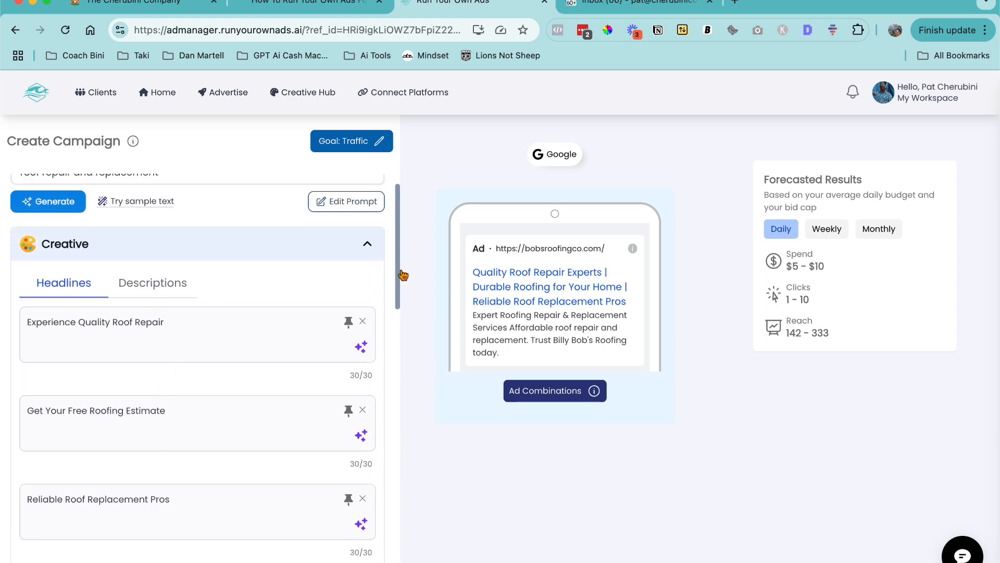
left_click_drag(472, 271, 628, 302)
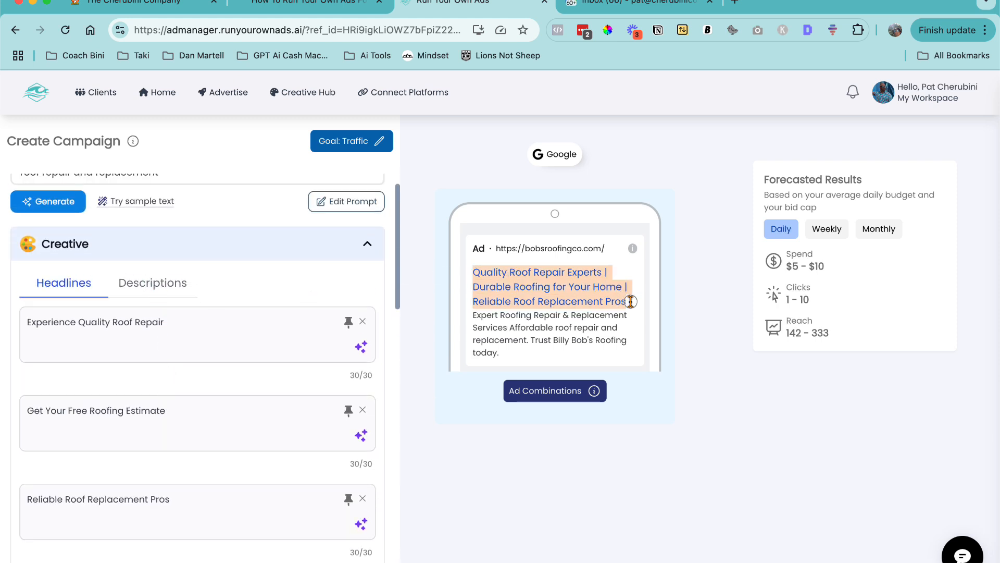
- Switch to the Descriptions tab and compare the generated descriptions with the ad preview text
left_click(166, 284)
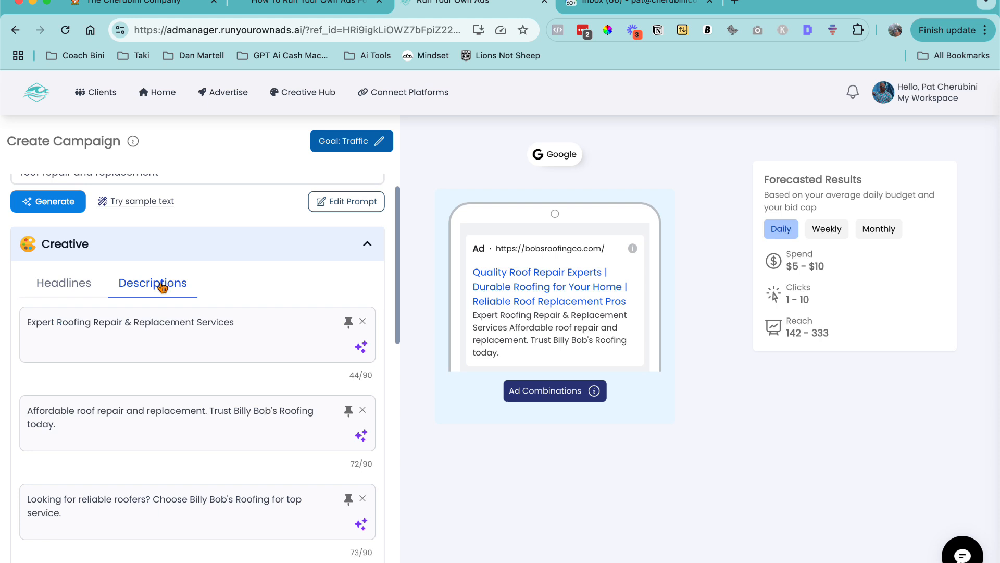
left_click_drag(472, 316, 625, 341)
scroll(202, 359, "down", 6)
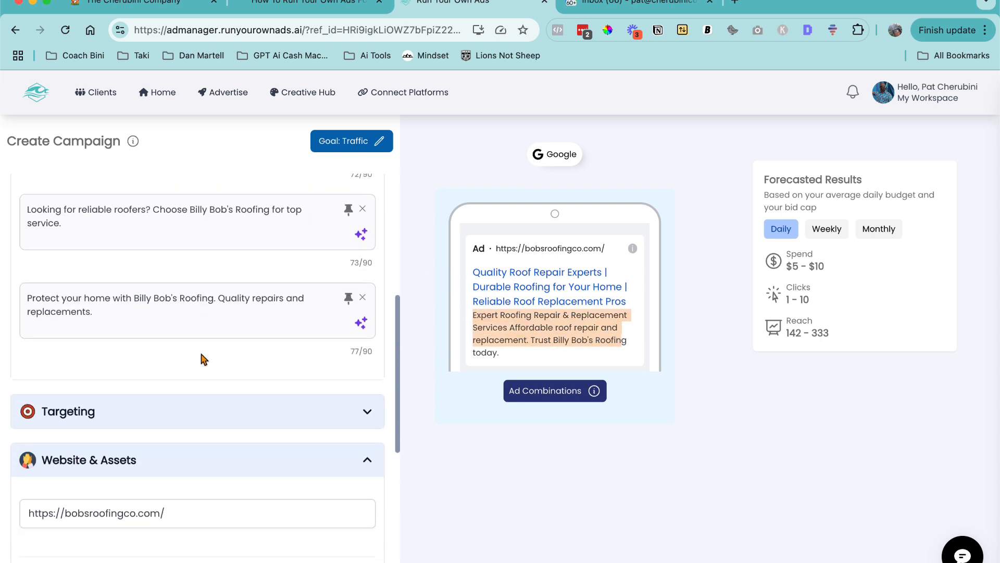
scroll(202, 358, "up", 2)
scroll(202, 359, "up", 1)
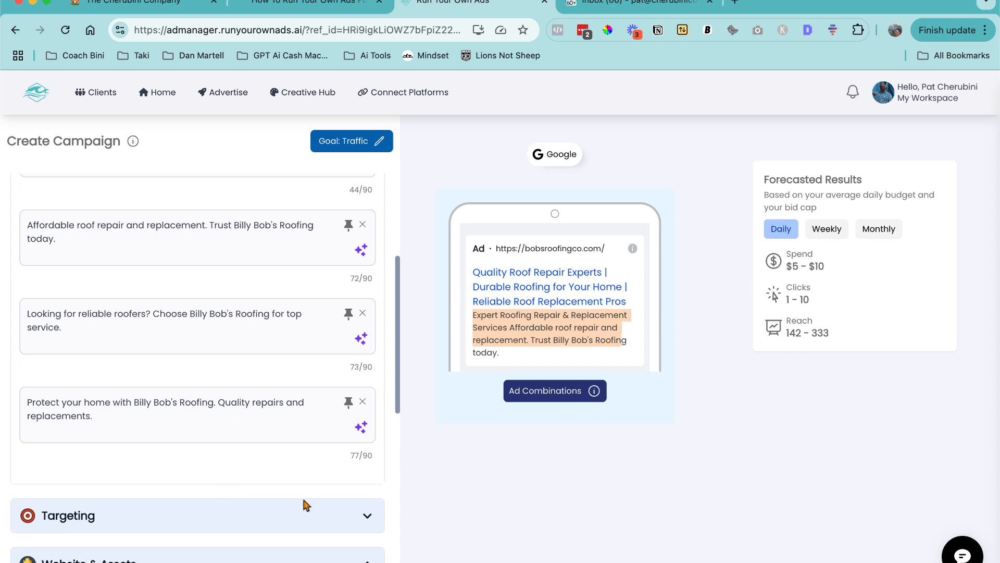
- Expand the Targeting section and examine its keywords and locations before returning to the descriptions
left_click(365, 515)
scroll(333, 475, "down", 6)
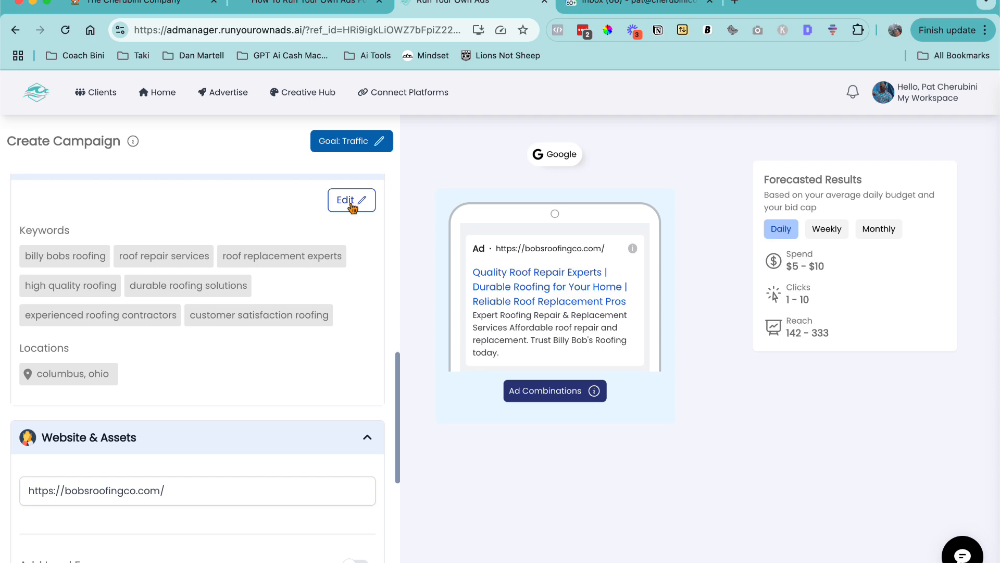
scroll(352, 208, "down", 5)
scroll(352, 208, "up", 10)
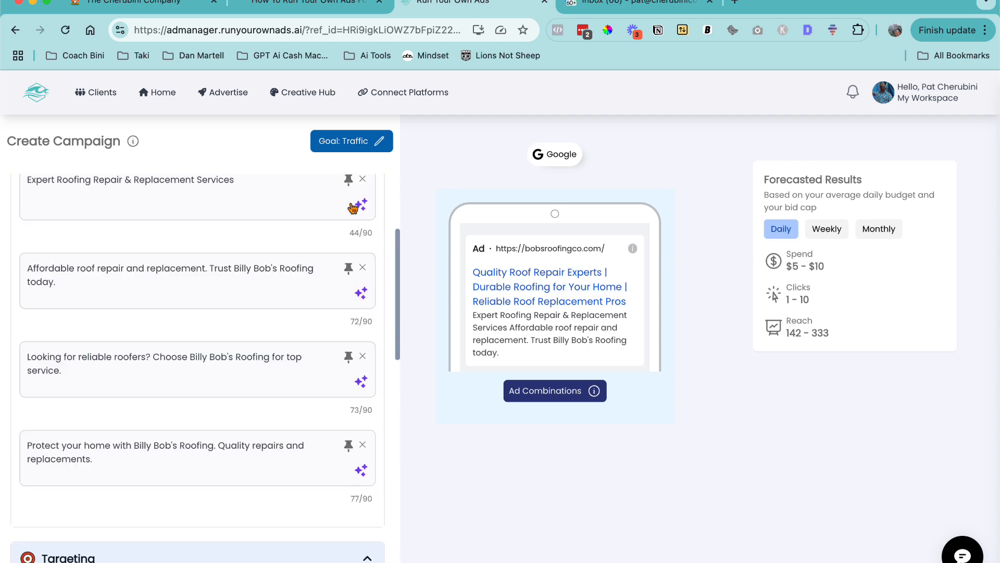
scroll(353, 207, "up", 2)
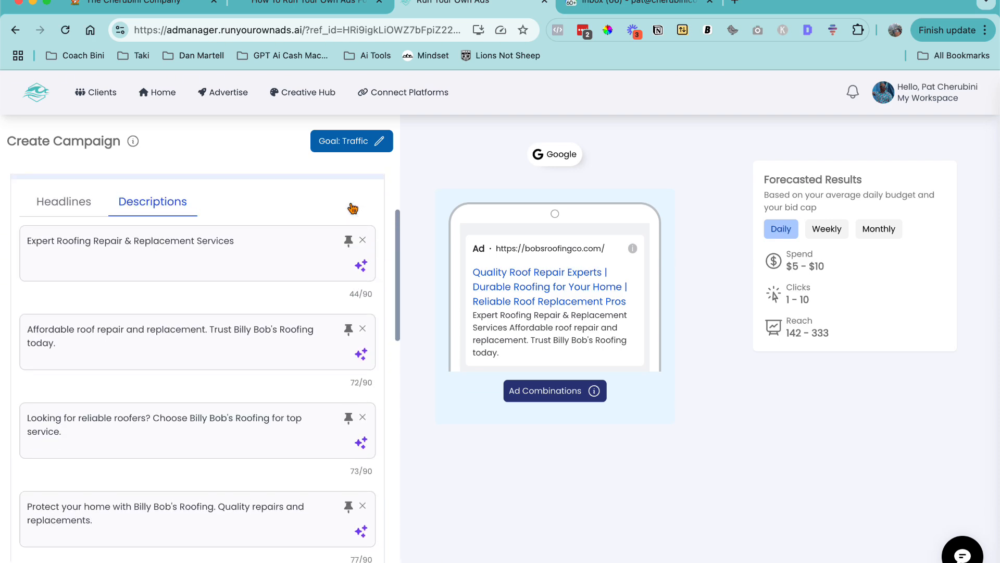